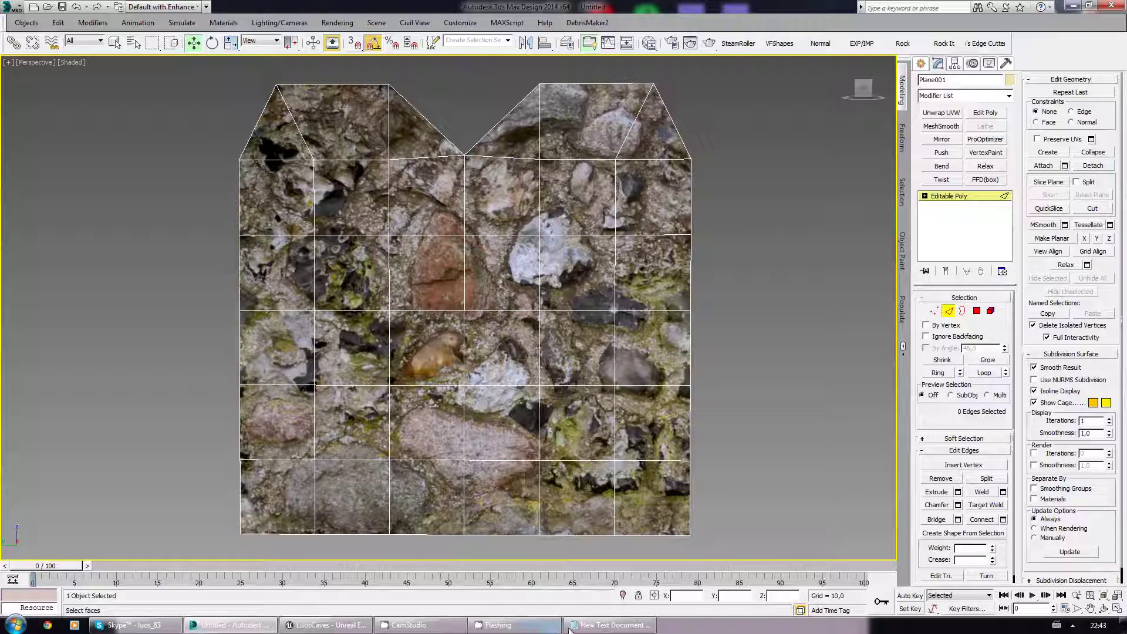
Read the note in New Text Document, save its changes and close it
click(610, 625)
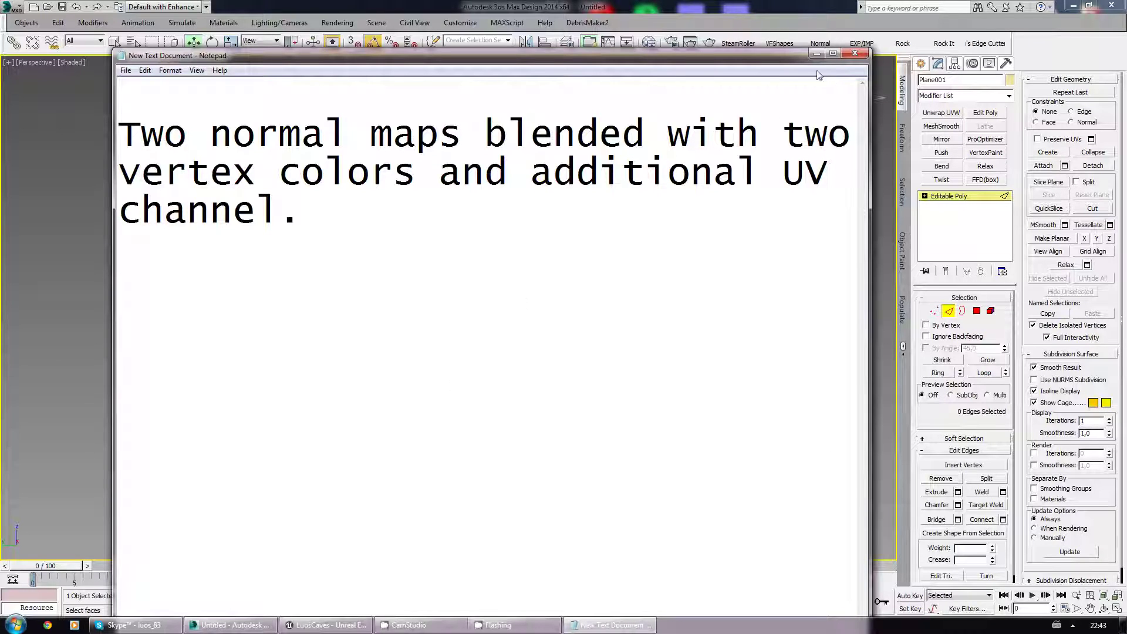
click(855, 53)
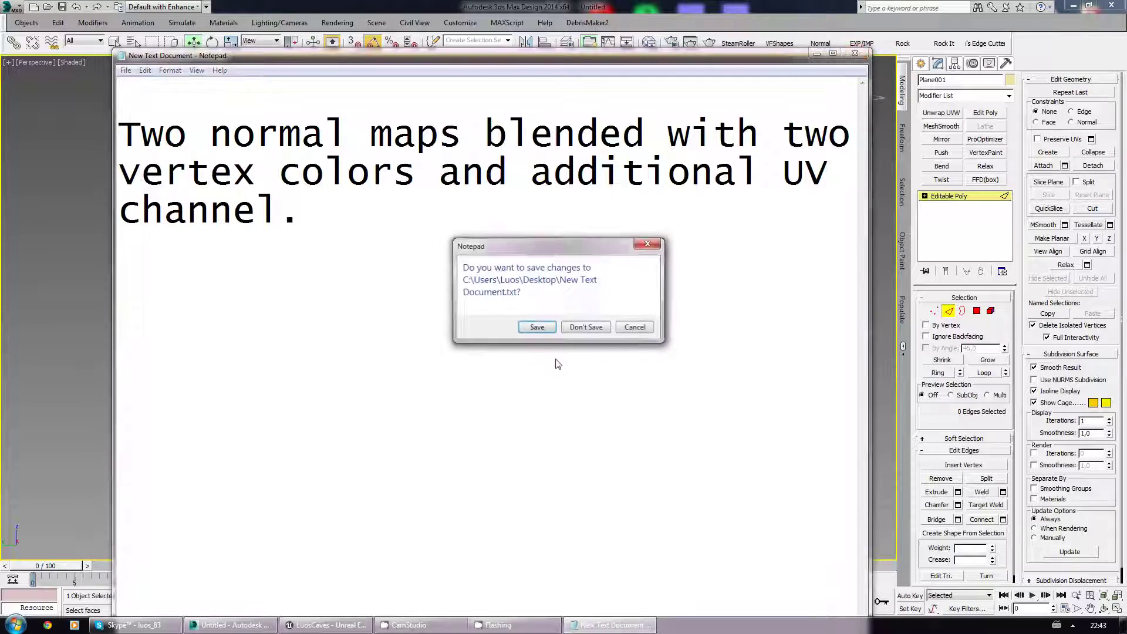
click(537, 328)
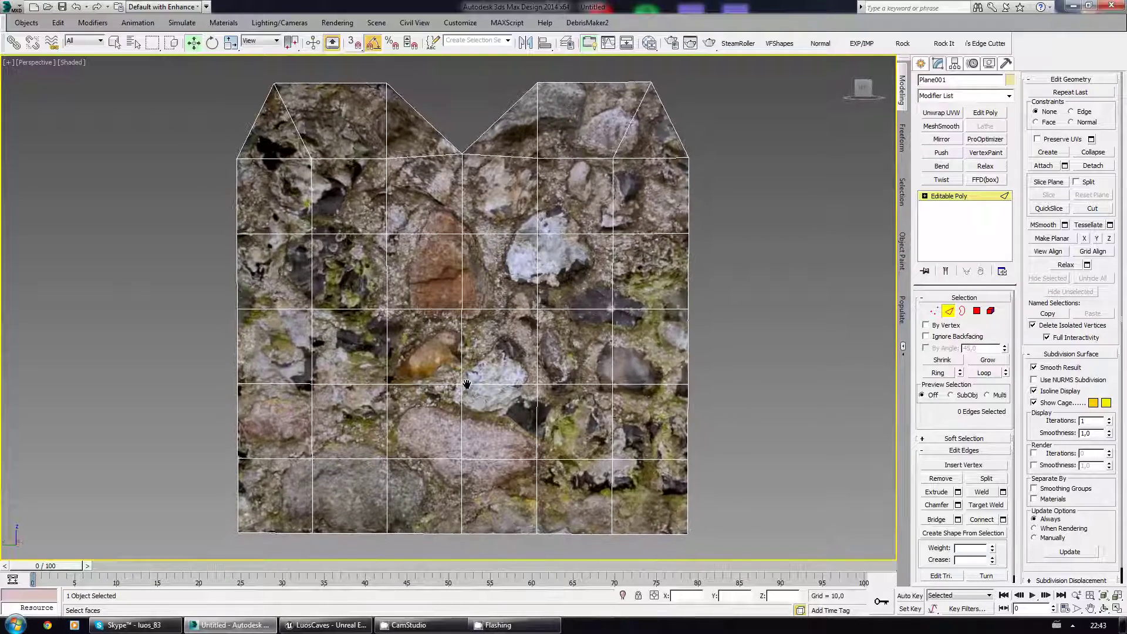
Add an Unwrap UVW modifier to the plane and open its UV editor beside the mesh
middle_drag(466, 384, 491, 382)
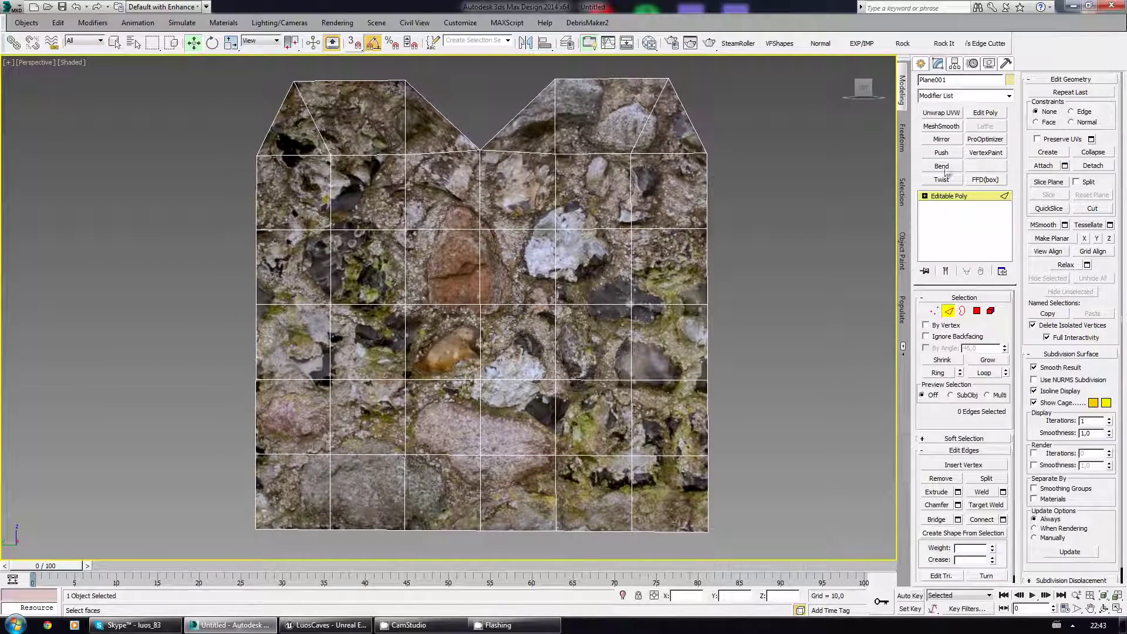
click(941, 113)
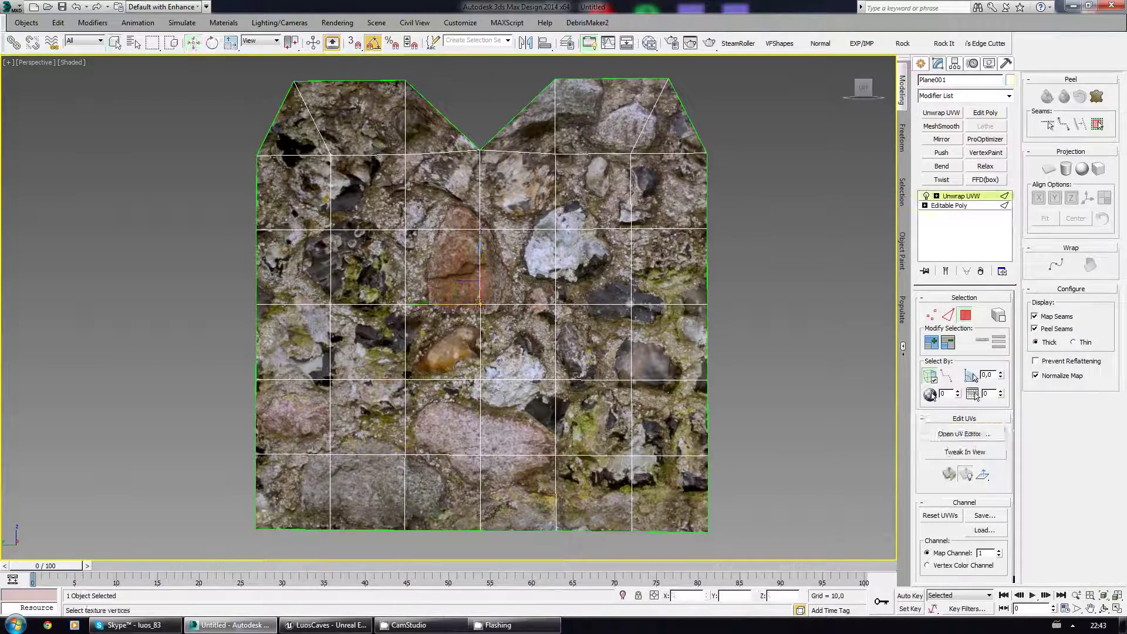
click(964, 434)
drag(516, 171, 258, 129)
middle_drag(594, 296, 705, 291)
scroll(705, 291, down, 3)
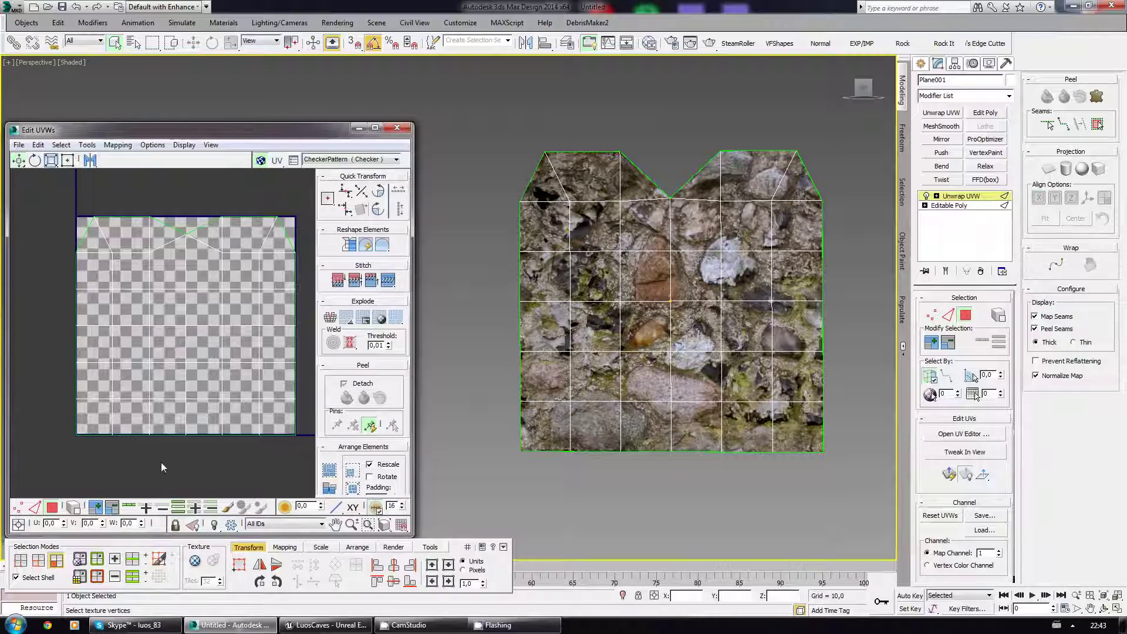
Split off the left half of the UV faces and shift it left by about one grid cell, past the tile edge
drag(48, 196, 171, 467)
middle_drag(148, 311, 167, 309)
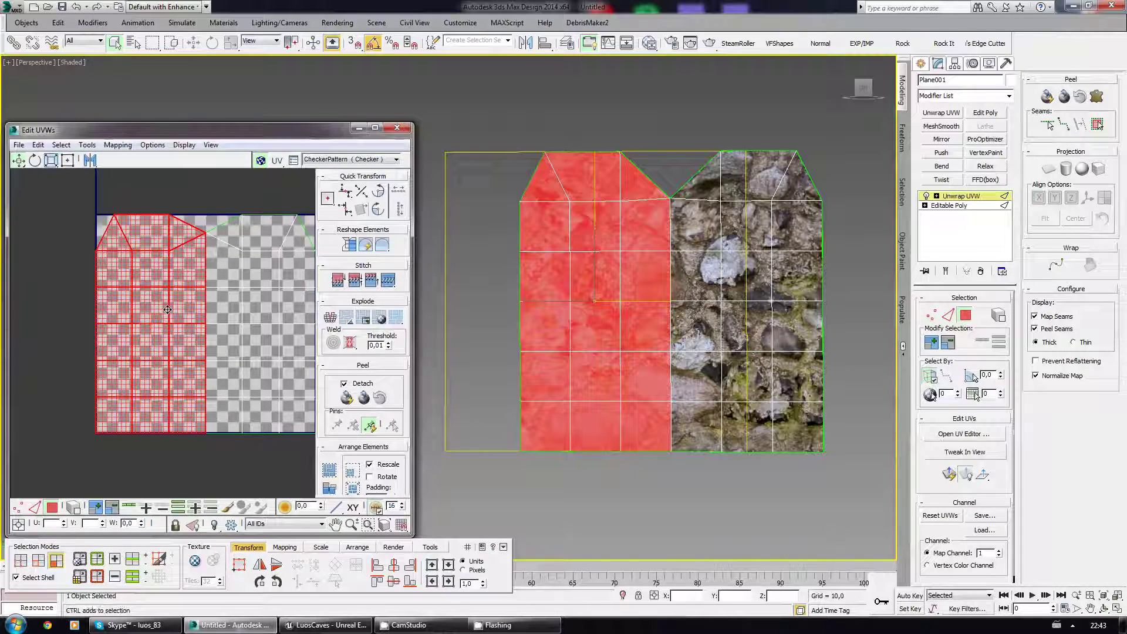
drag(172, 299, 137, 300)
click(199, 193)
middle_drag(213, 332, 176, 336)
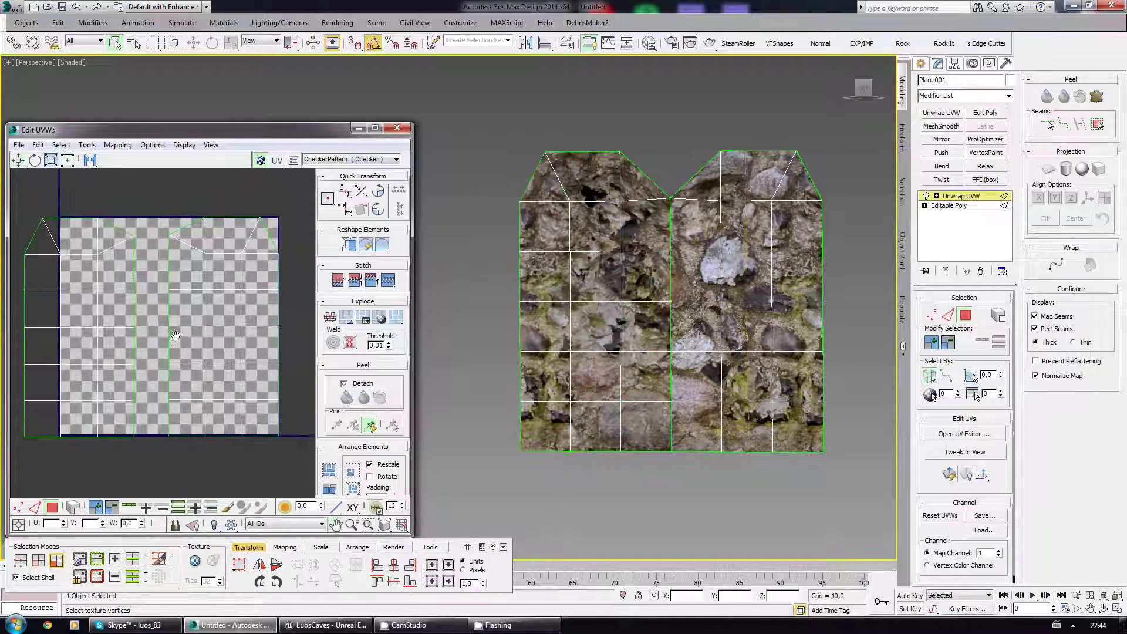
scroll(620, 279, up, 3)
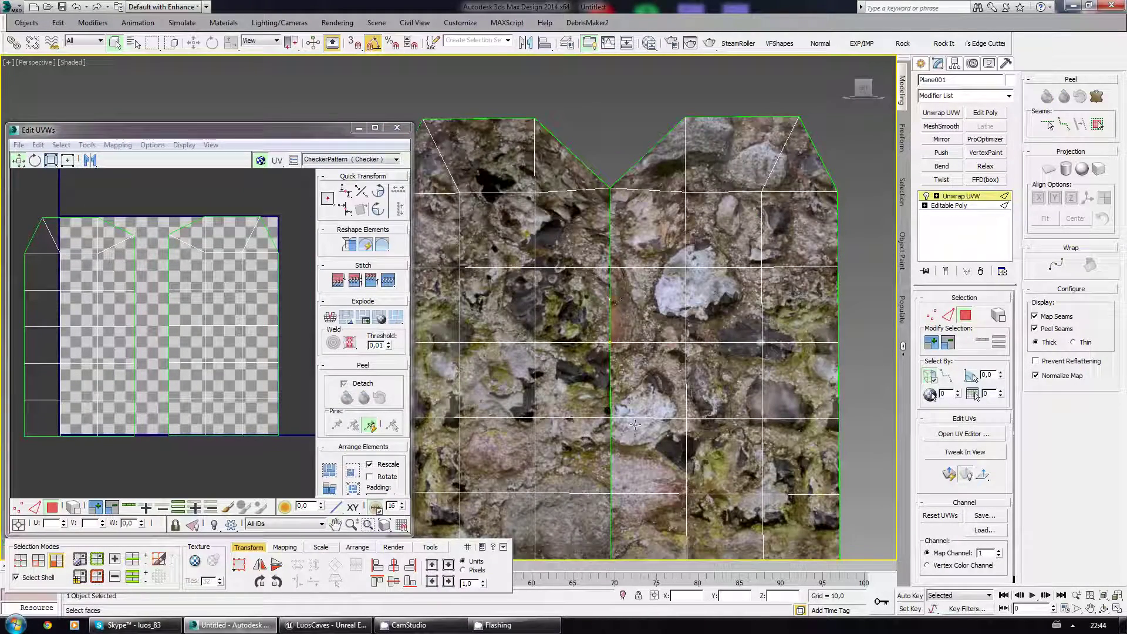
middle_drag(634, 424, 622, 381)
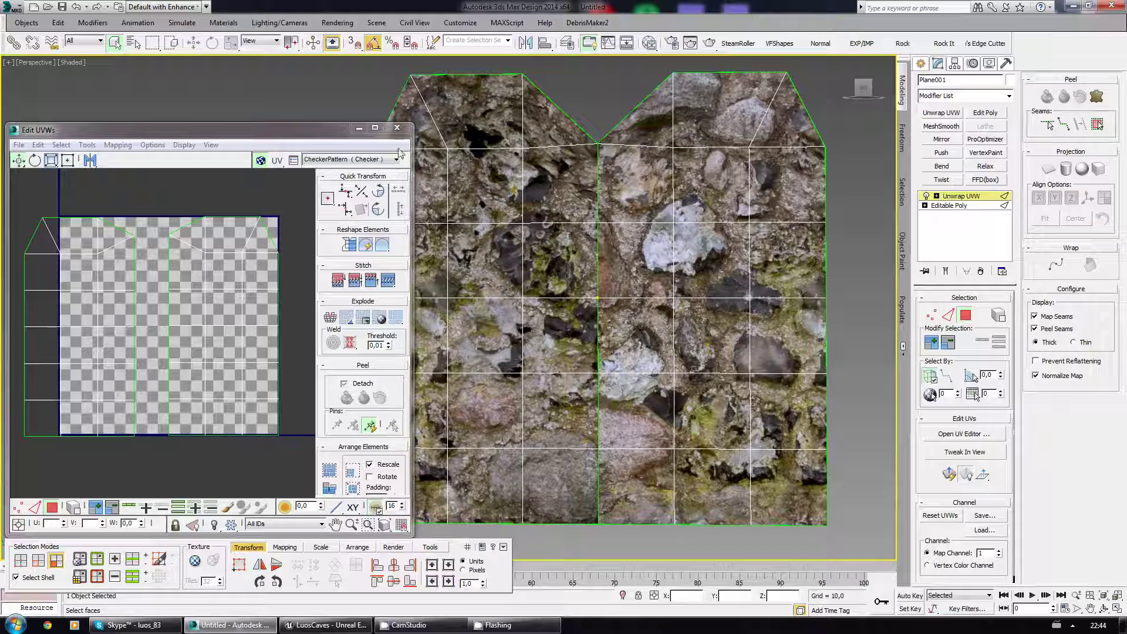
Collapse the unwrap into the mesh and add a new Unwrap UVW on map channel 3, abandoning the channel 1 edits
click(397, 128)
right_click(985, 199)
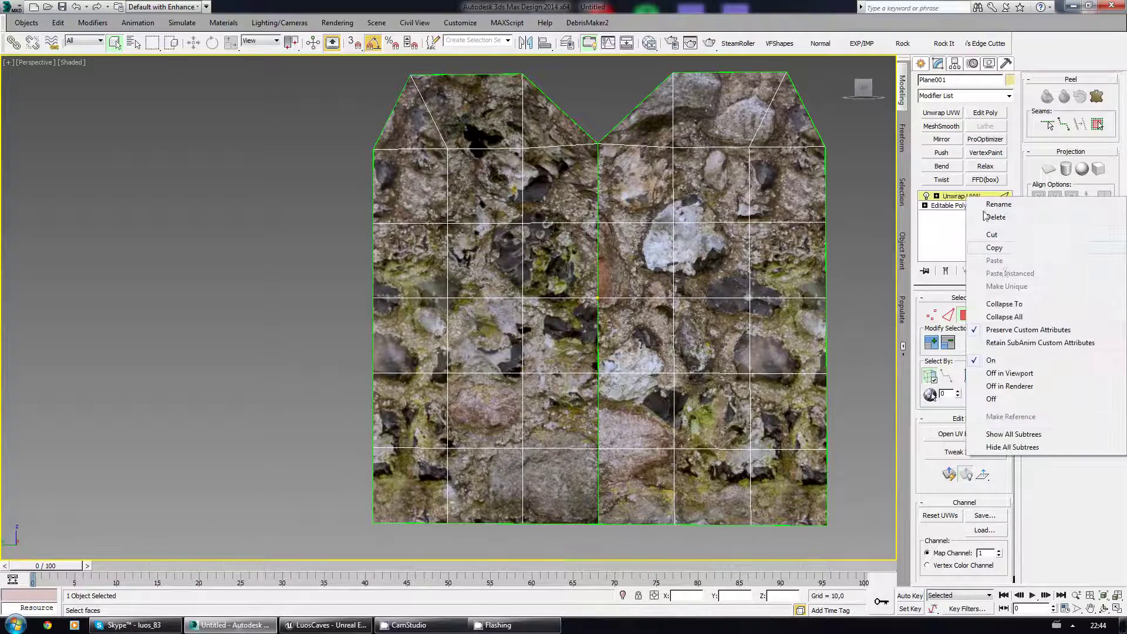
click(1011, 318)
click(953, 115)
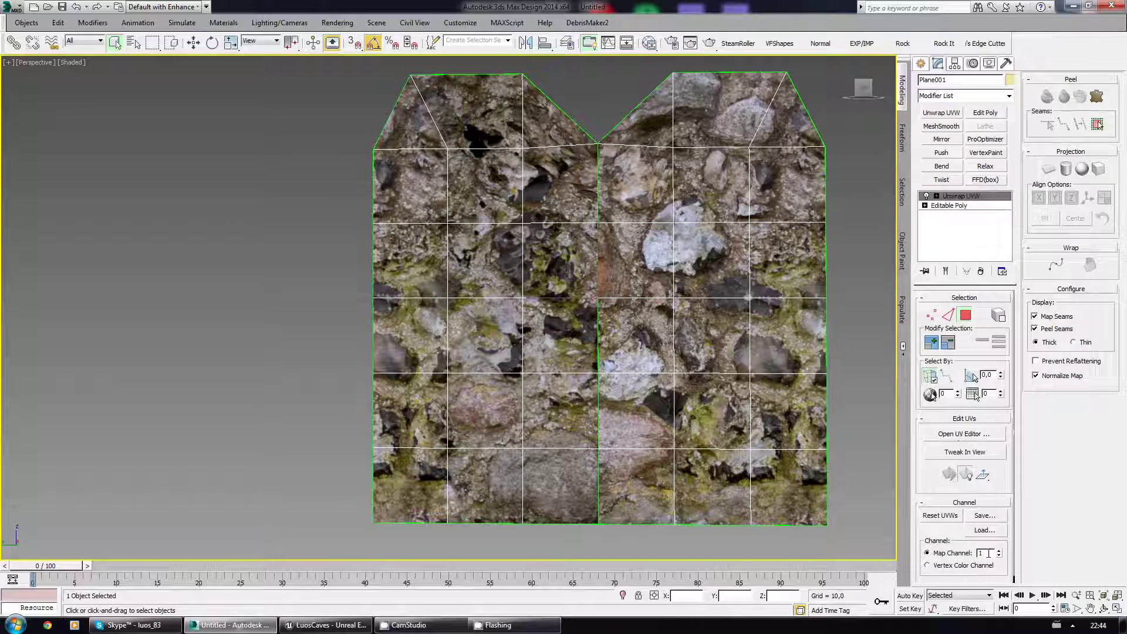
text(3)
key(Return)
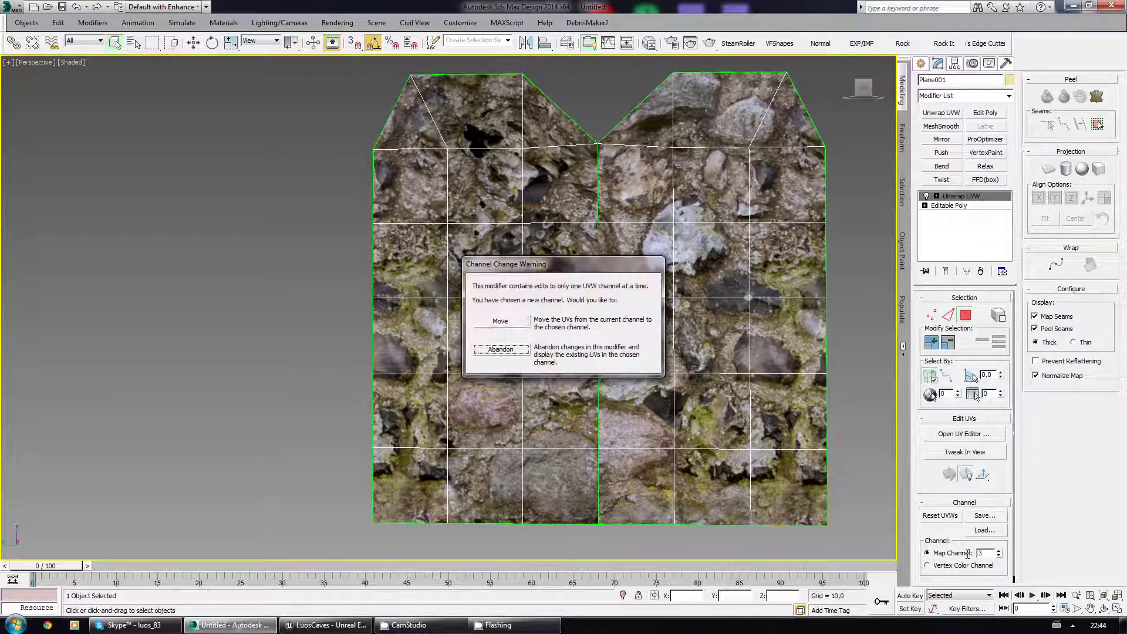
key(Return)
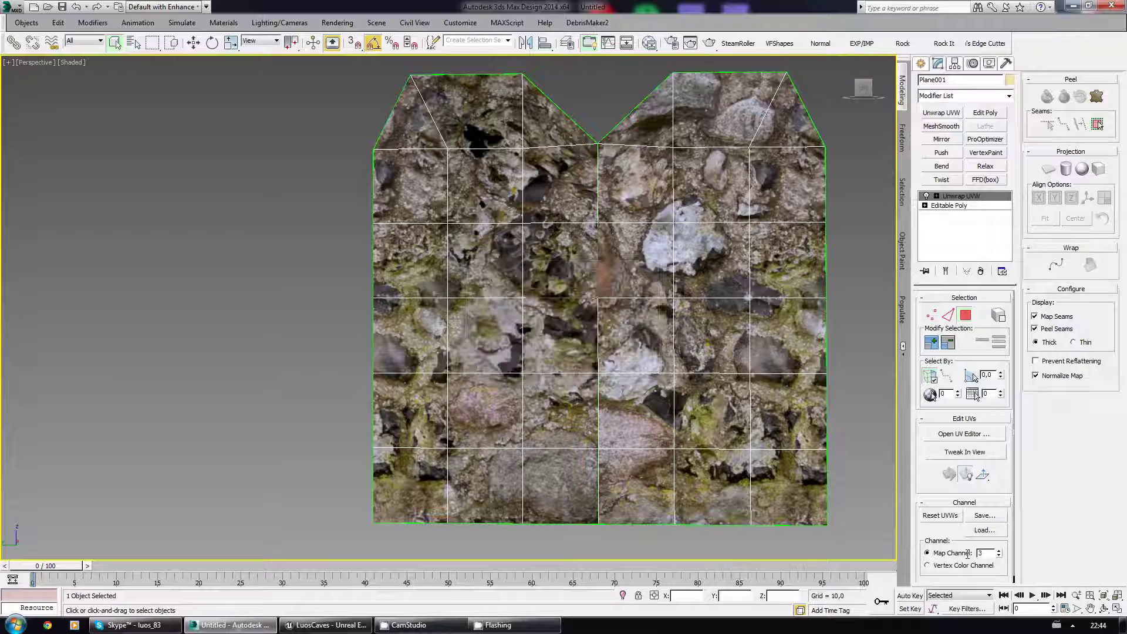
Rotate all channel 3 UVs 90 degrees counter-clockwise in the UV editor so the notch faces up
middle_drag(662, 317, 612, 323)
middle_drag(729, 337, 700, 335)
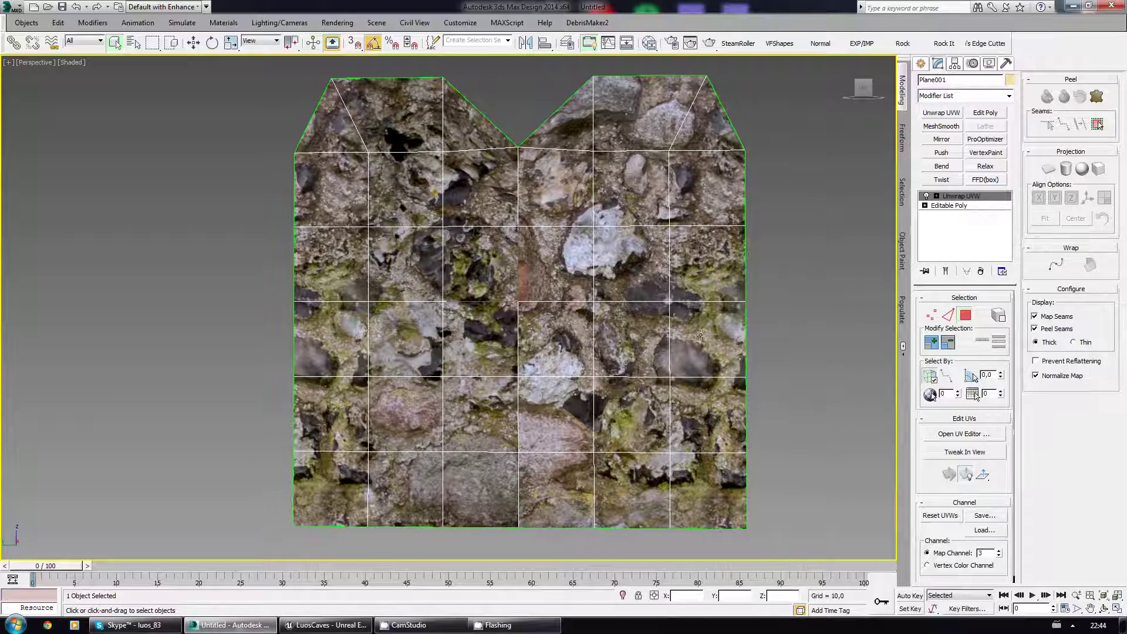
click(964, 432)
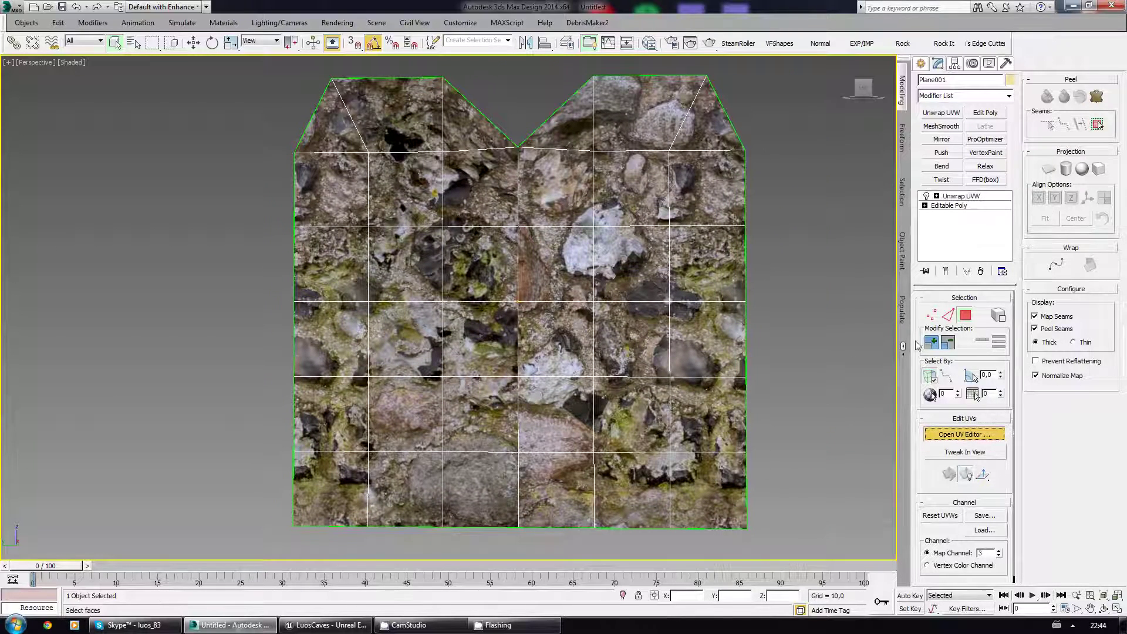
scroll(331, 287, down, 3)
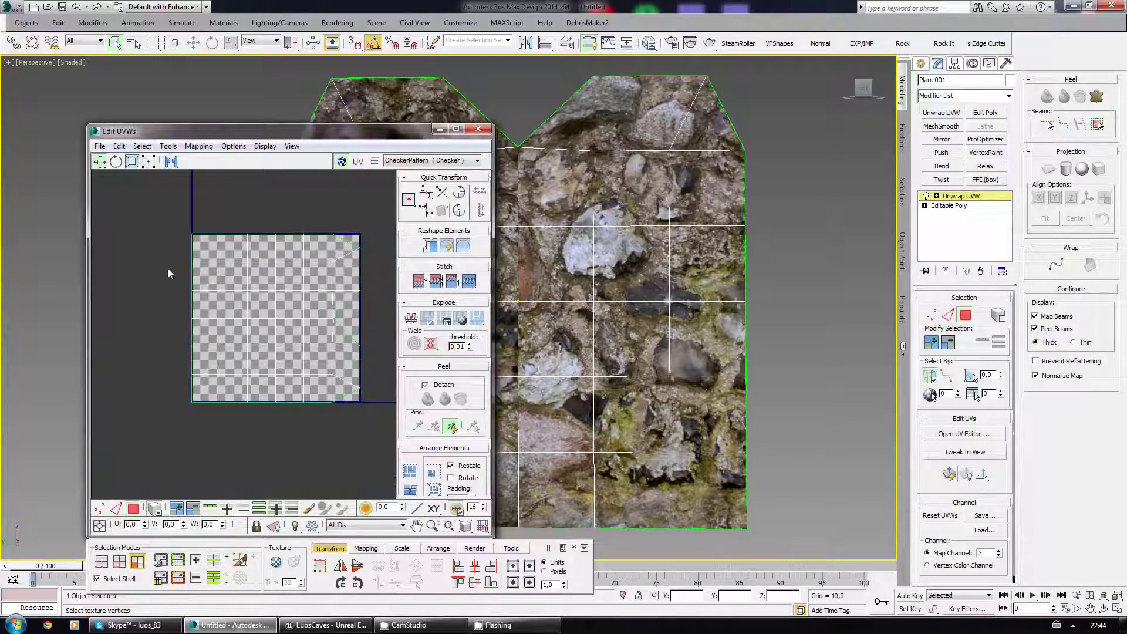
drag(355, 449, 355, 449)
click(462, 204)
double_click(461, 194)
middle_drag(245, 282, 235, 304)
click(241, 266)
scroll(285, 294, up, 3)
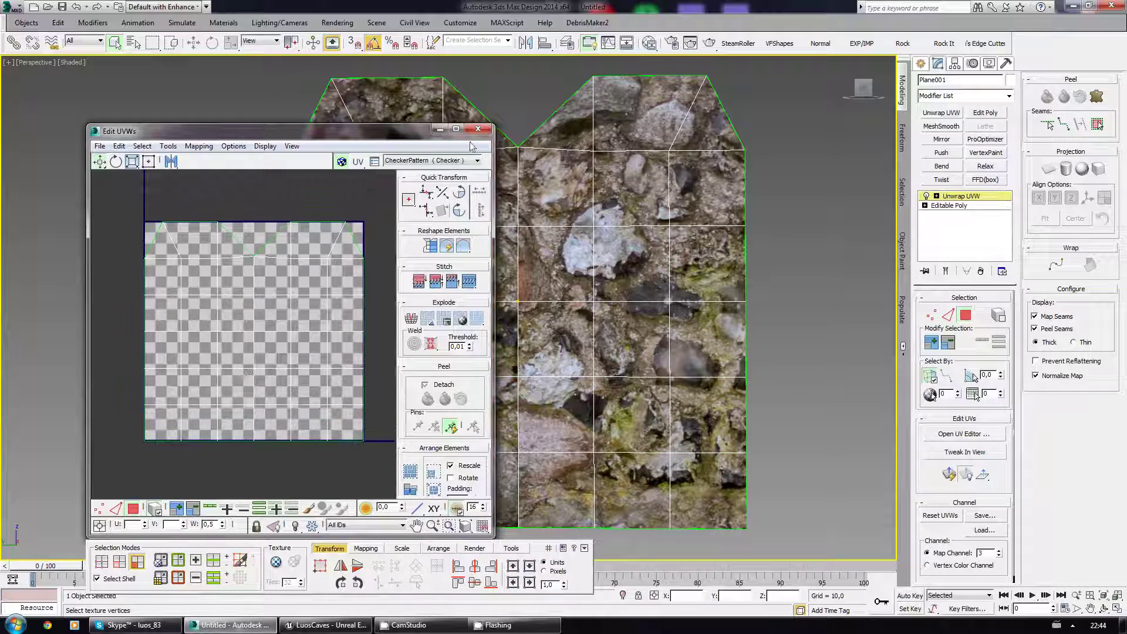
Close the UV editor and collapse the channel 3 unwrap into the Editable Poly
click(478, 128)
right_click(963, 196)
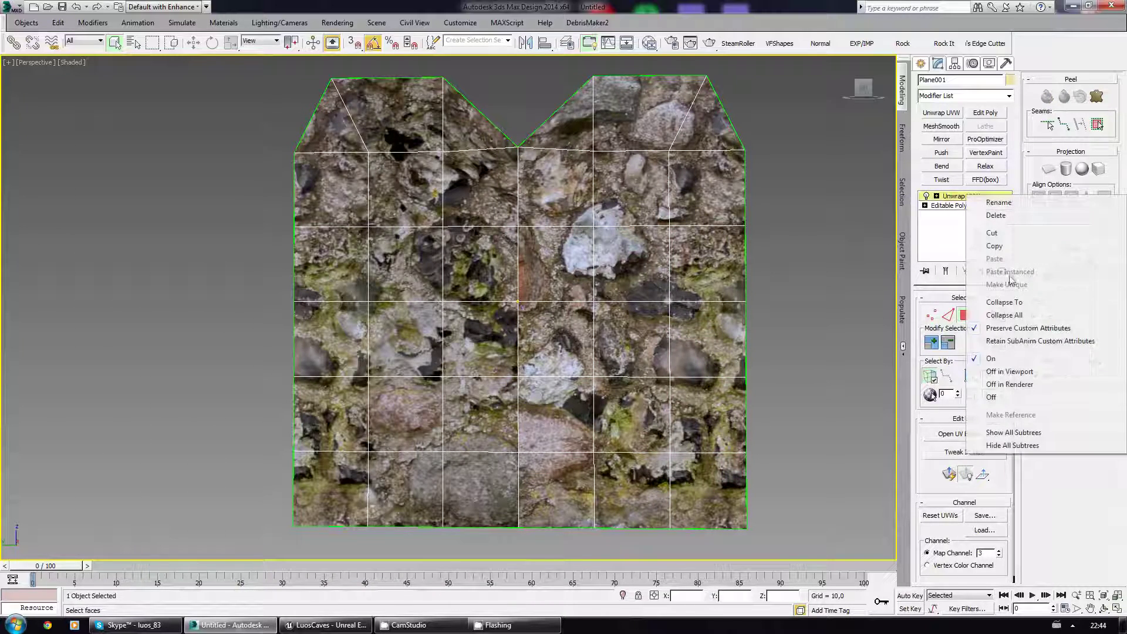
click(1003, 315)
Select all vertices in the three middle columns of the plane
key(1)
scroll(478, 182, down, 2)
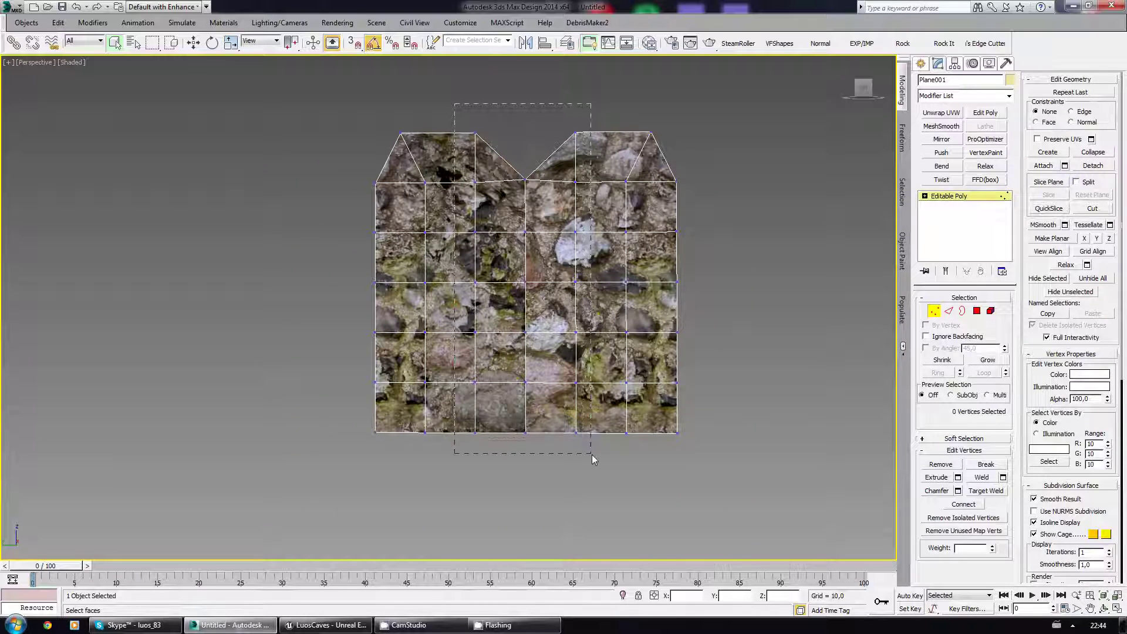
drag(593, 460, 593, 459)
scroll(541, 284, up, 2)
middle_drag(587, 140, 589, 169)
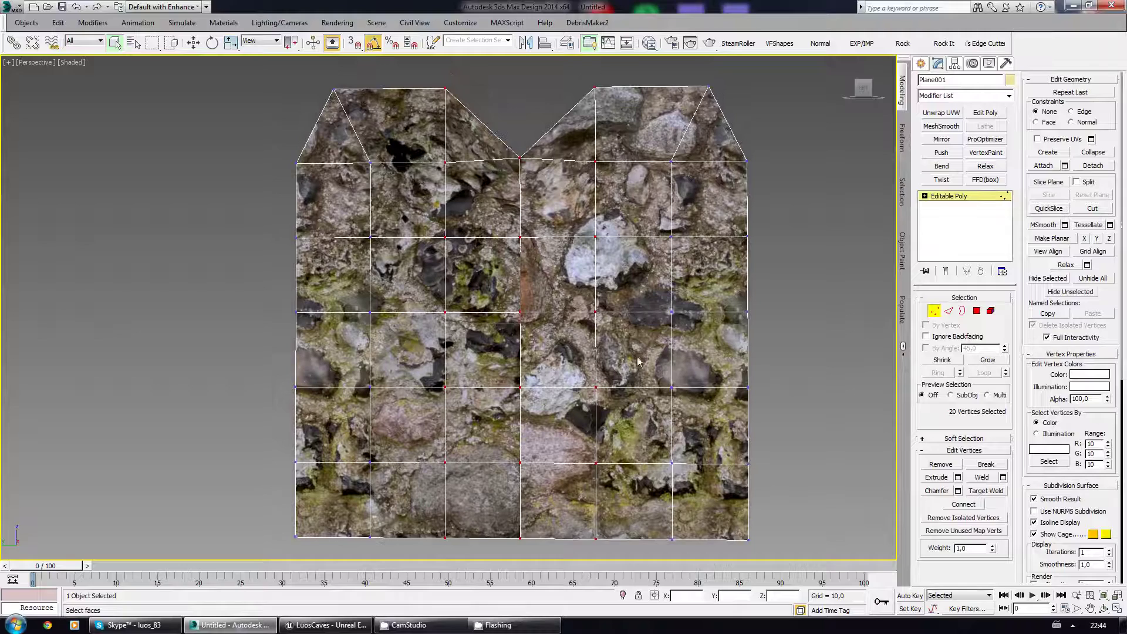
middle_drag(639, 361, 630, 329)
Set the selected vertices' color to pure red and their alpha to 0
click(1090, 375)
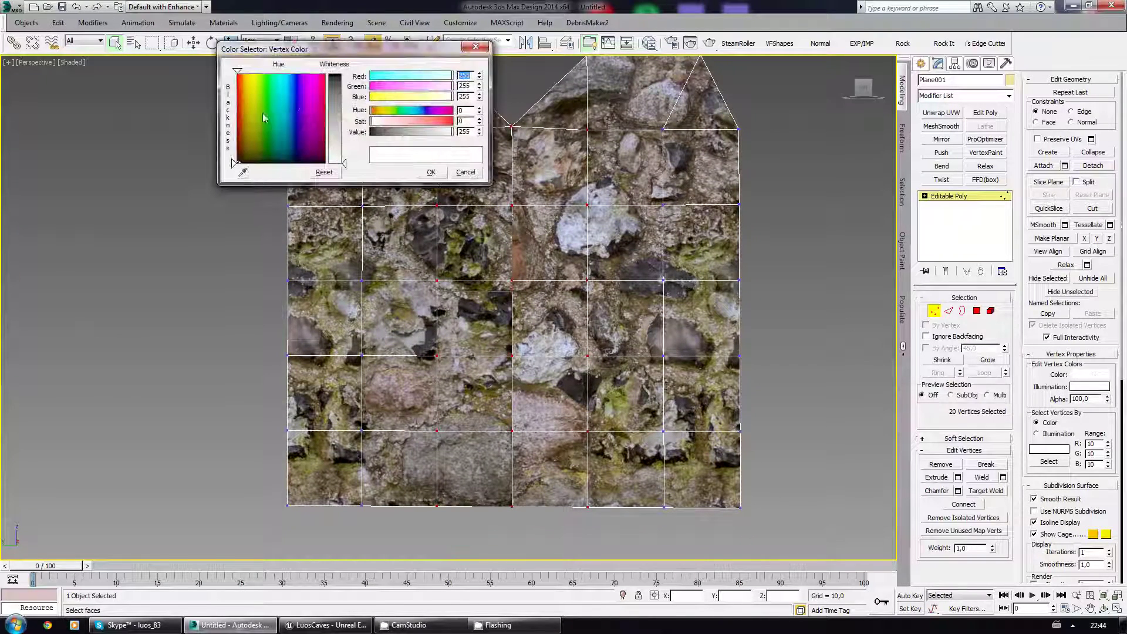
click(335, 79)
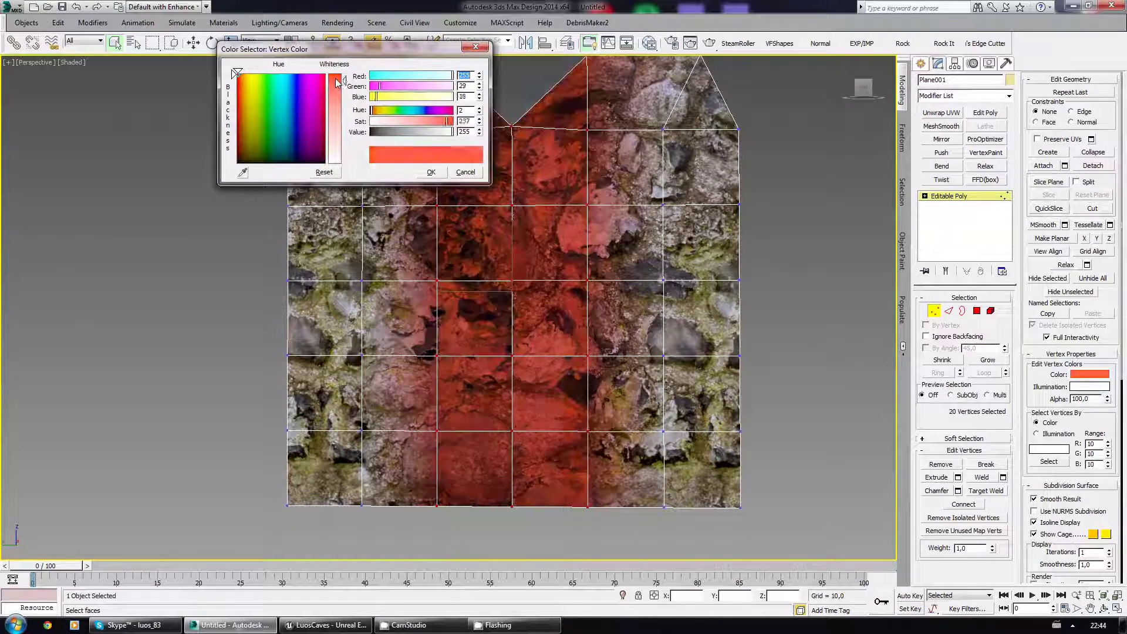
click(237, 84)
click(431, 172)
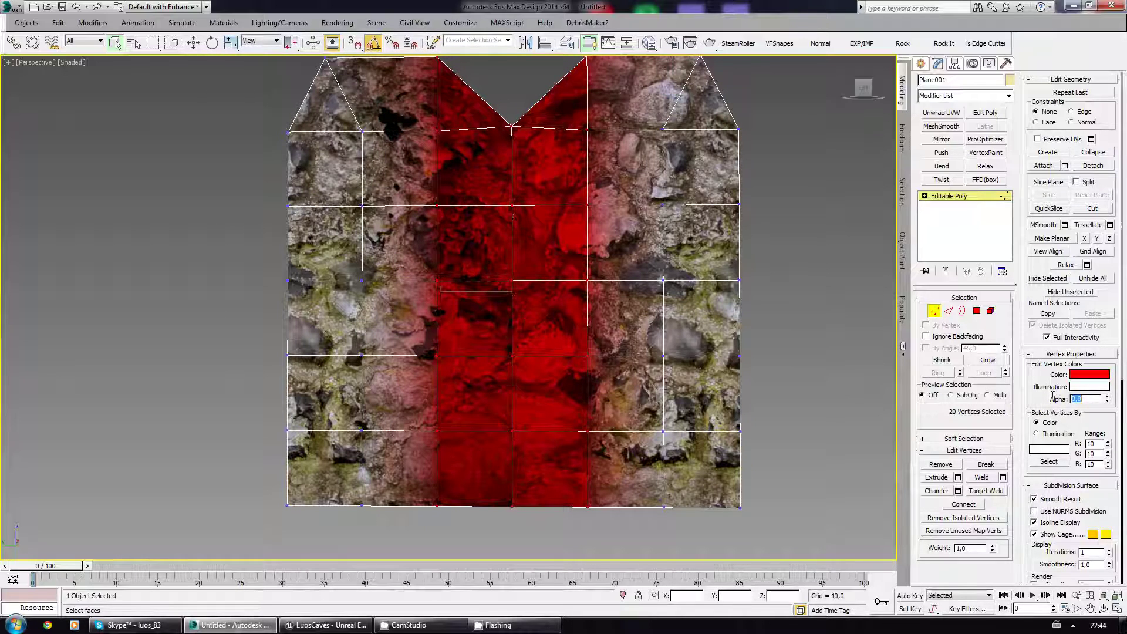
middle_drag(525, 447, 522, 465)
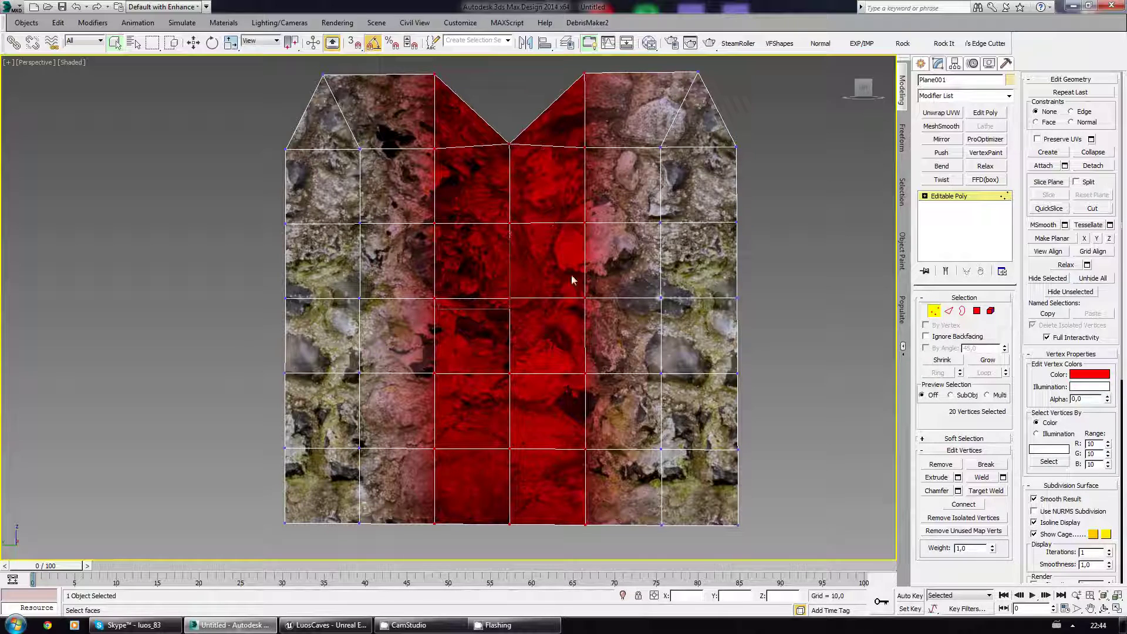
middle_drag(548, 287, 528, 327)
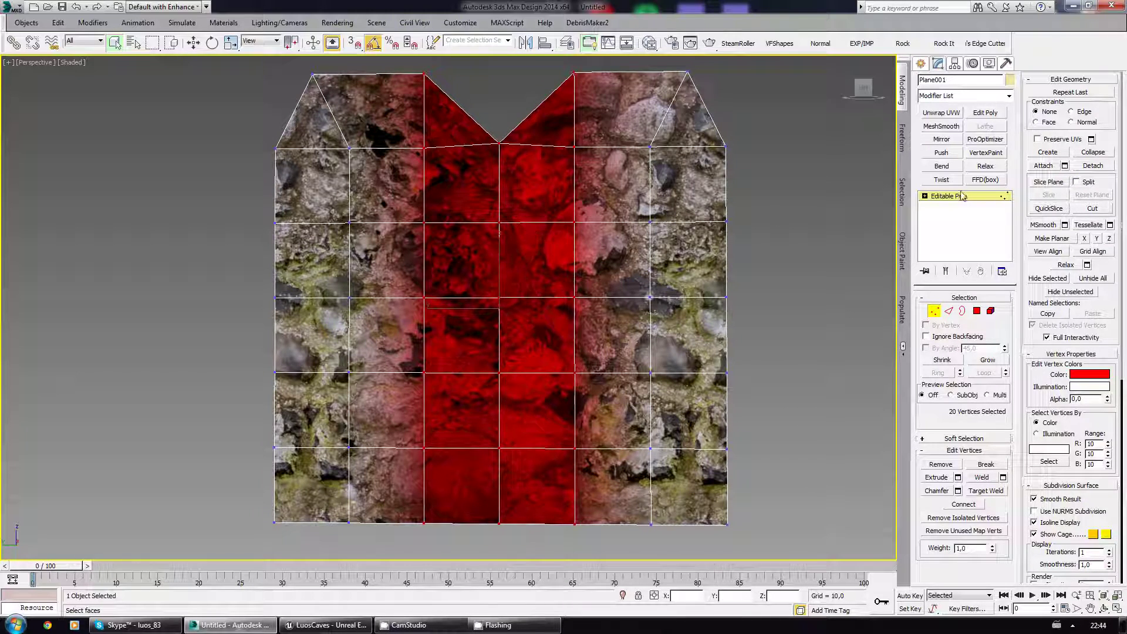
Rename the plane VertexBlendNormalIssue and leave vertex editing
click(929, 80)
text(VertexBlendNormalIssue)
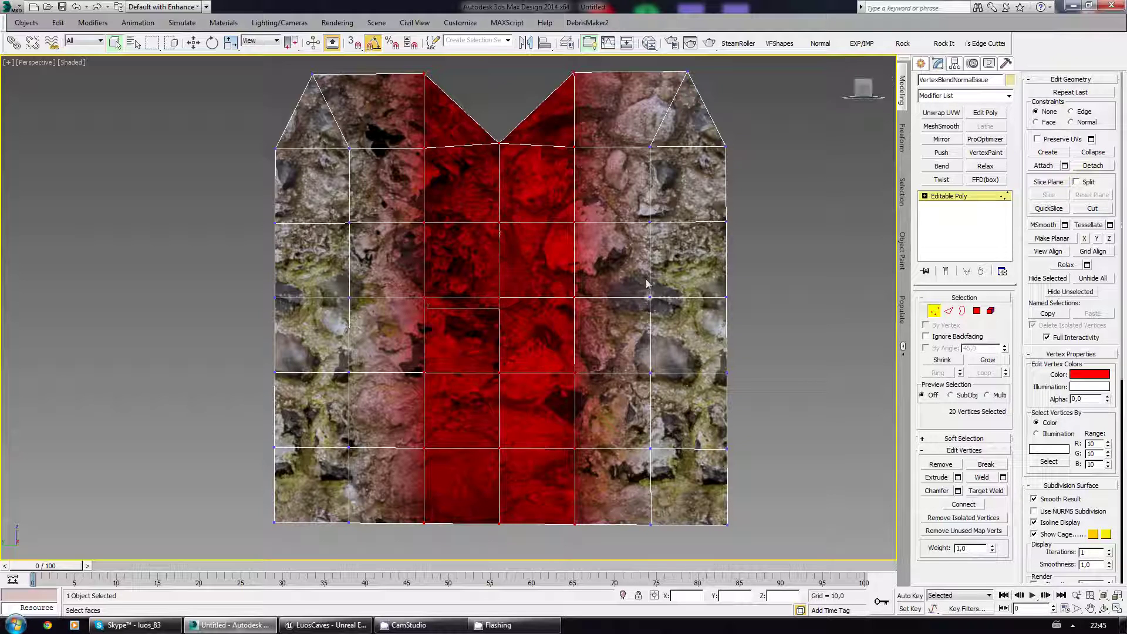
middle_drag(646, 284, 641, 270)
key(w)
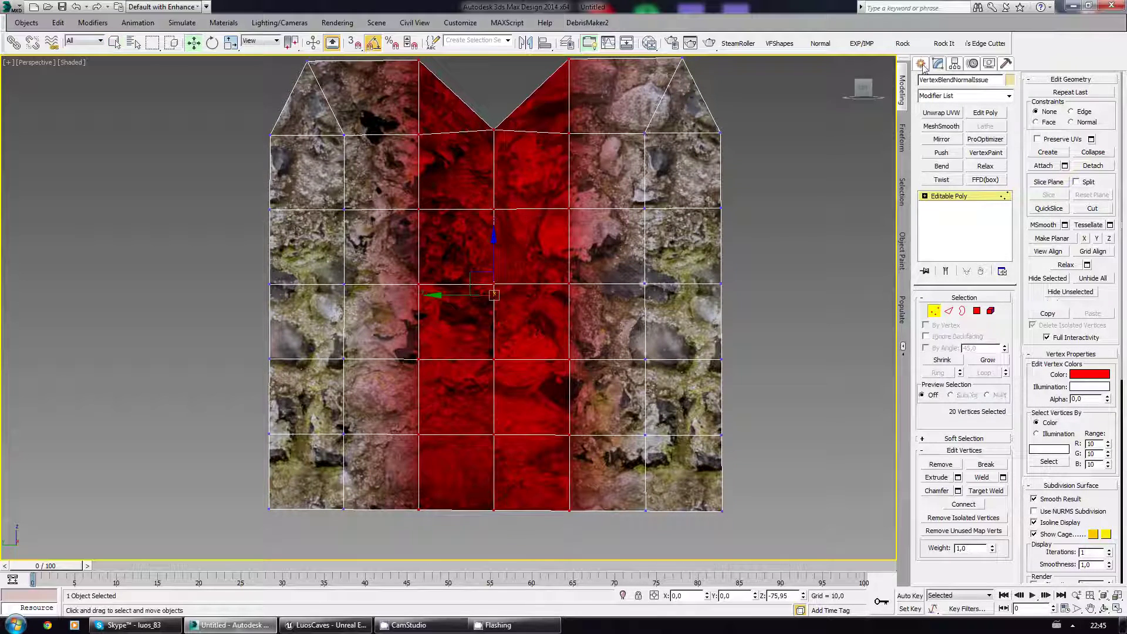
click(921, 64)
middle_drag(595, 300, 596, 304)
Export the selected plane as FBX to H:\3dsmax files\LuosCaves with the batch exporter, and close the exporter
click(866, 44)
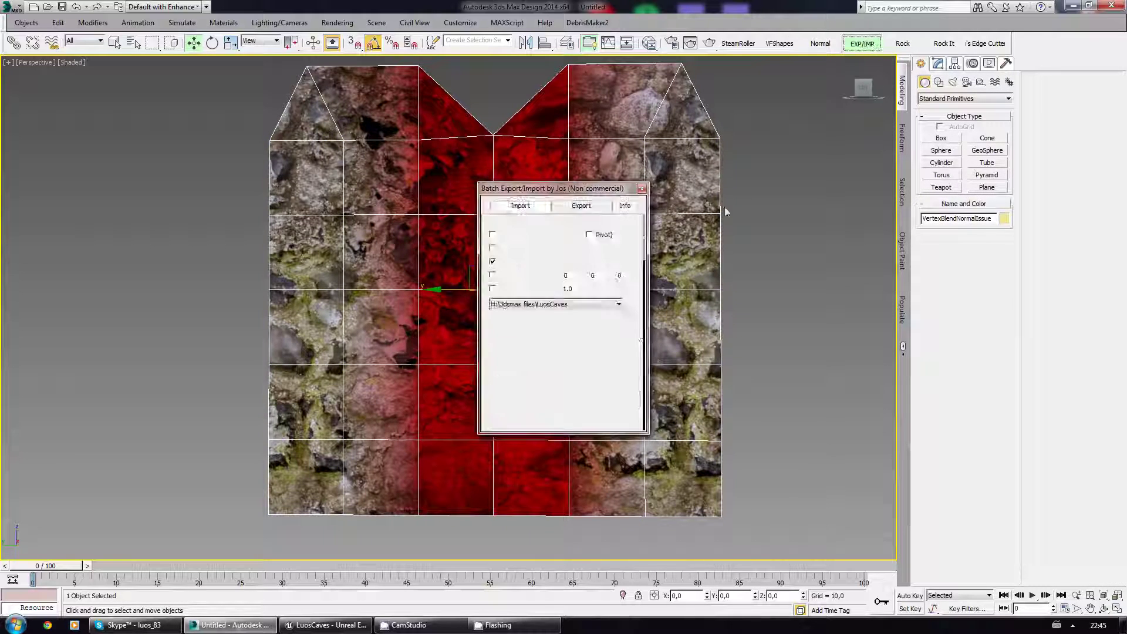
click(548, 420)
click(652, 468)
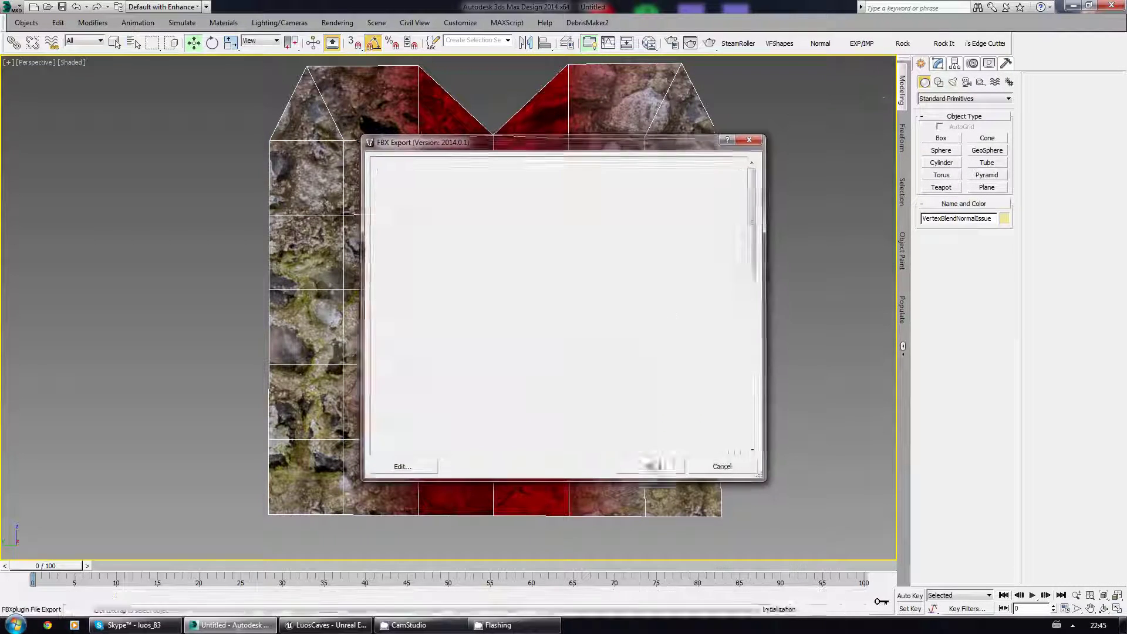
click(656, 353)
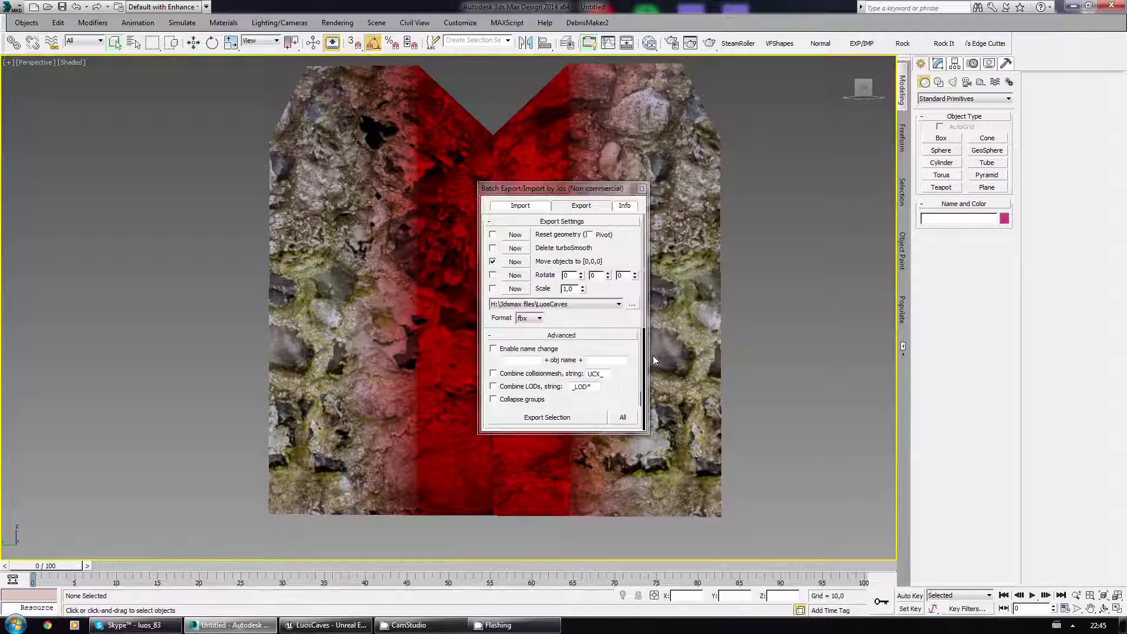
drag(599, 188, 1126, 211)
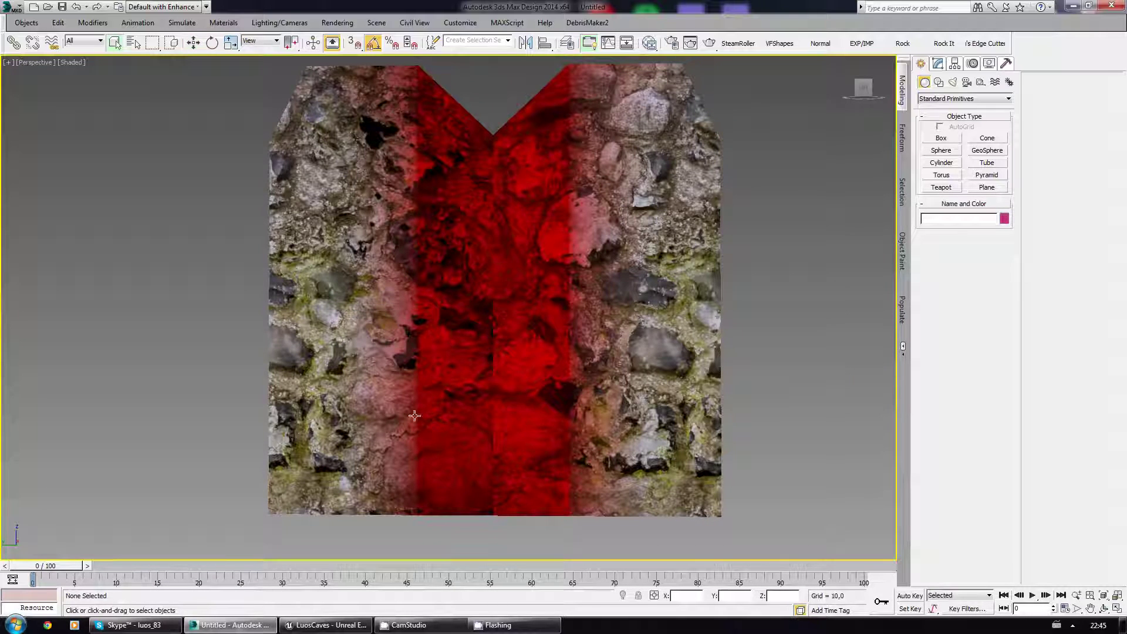
Switch to Unreal and import VertexBlendNormalIssue.fbx as a static mesh into the Test_Textures folder, keeping Replace Vertex Colors on
key(alt+Tab)
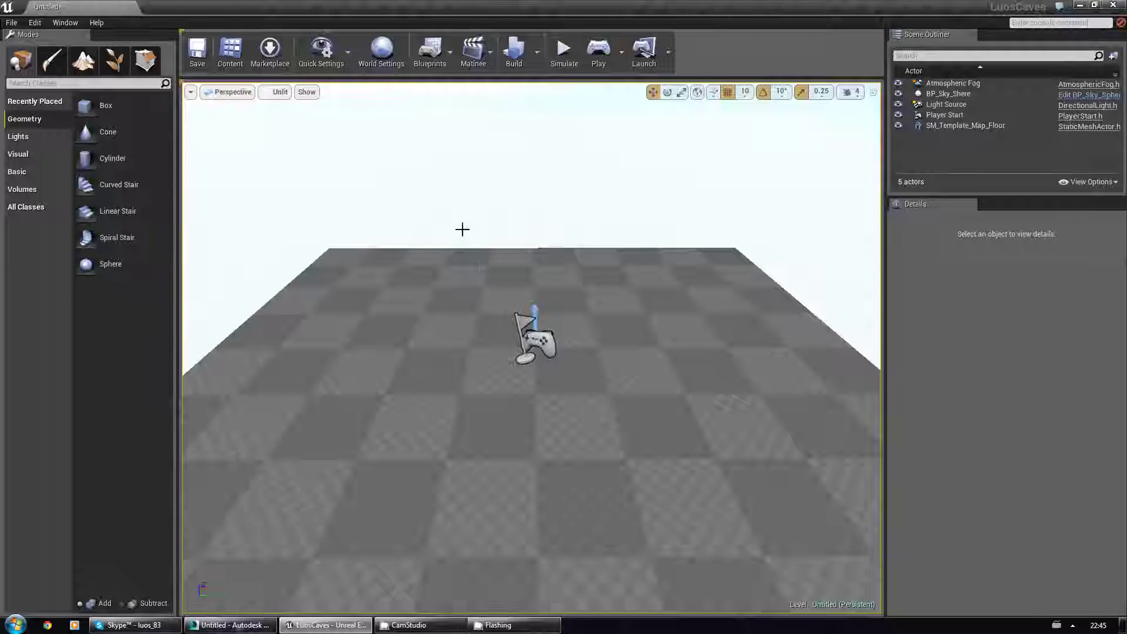
right_drag(367, 245, 368, 252)
key(ctrl+shift+f)
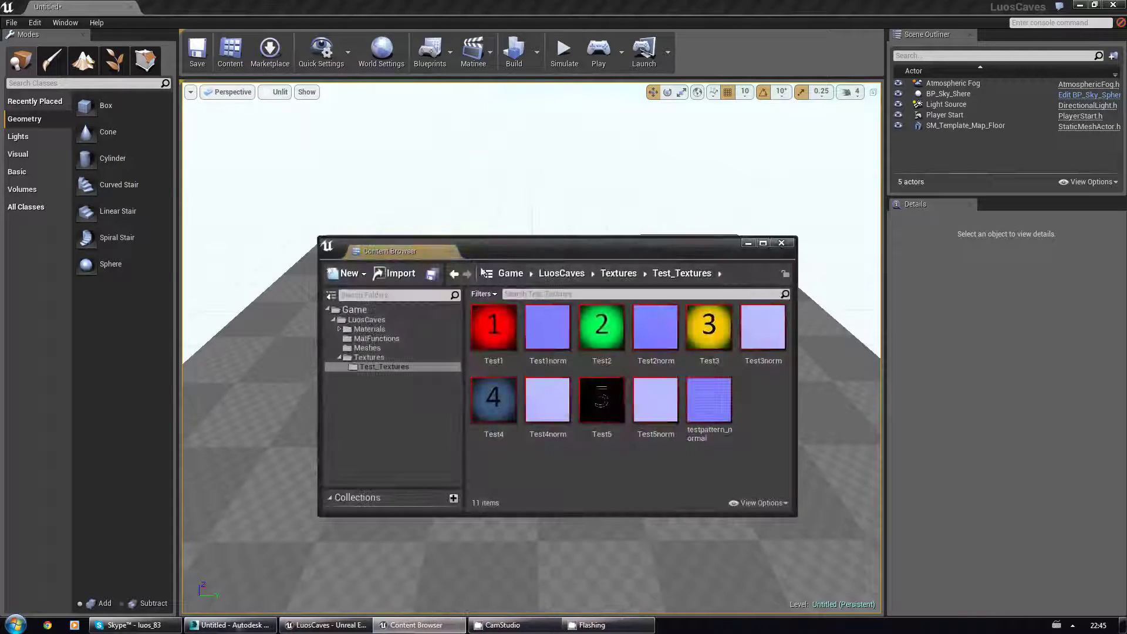
click(395, 273)
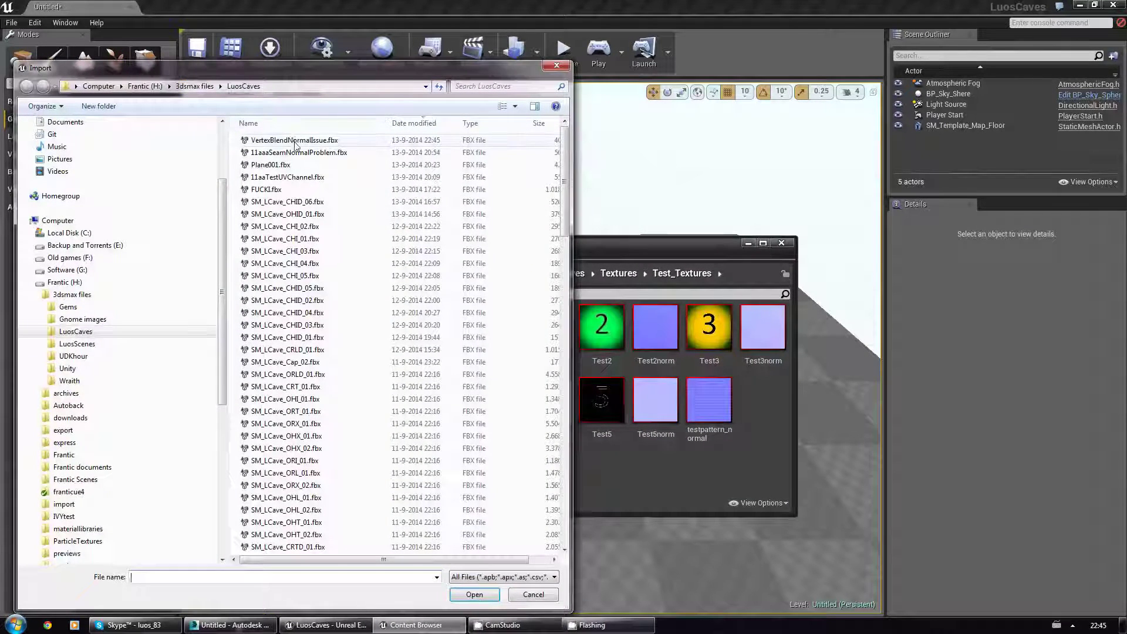
double_click(296, 140)
click(473, 350)
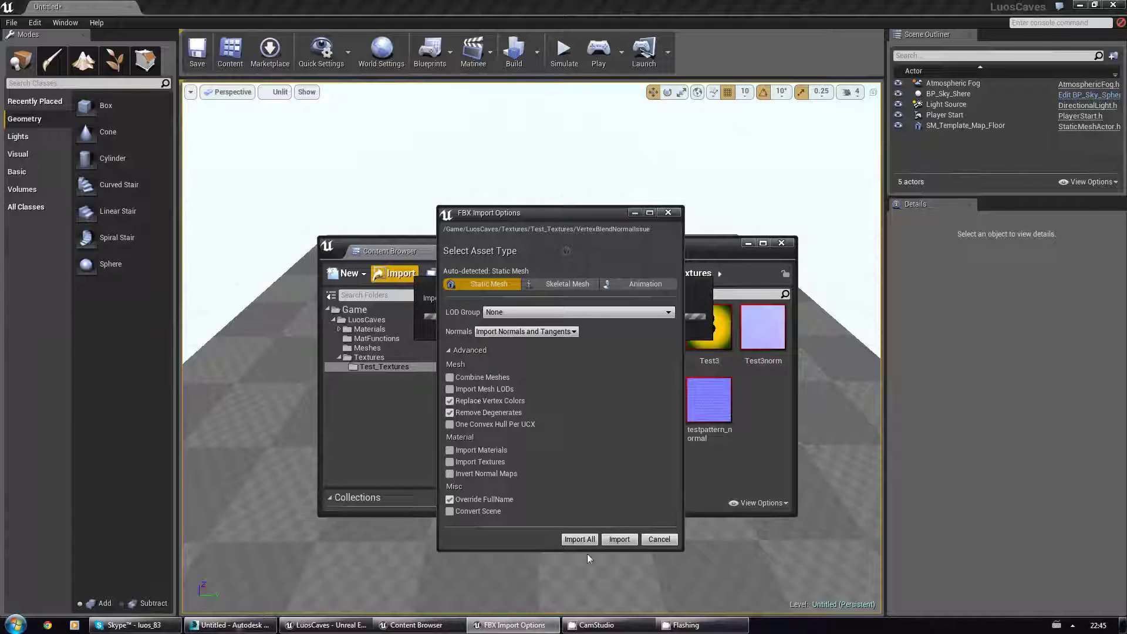
click(579, 539)
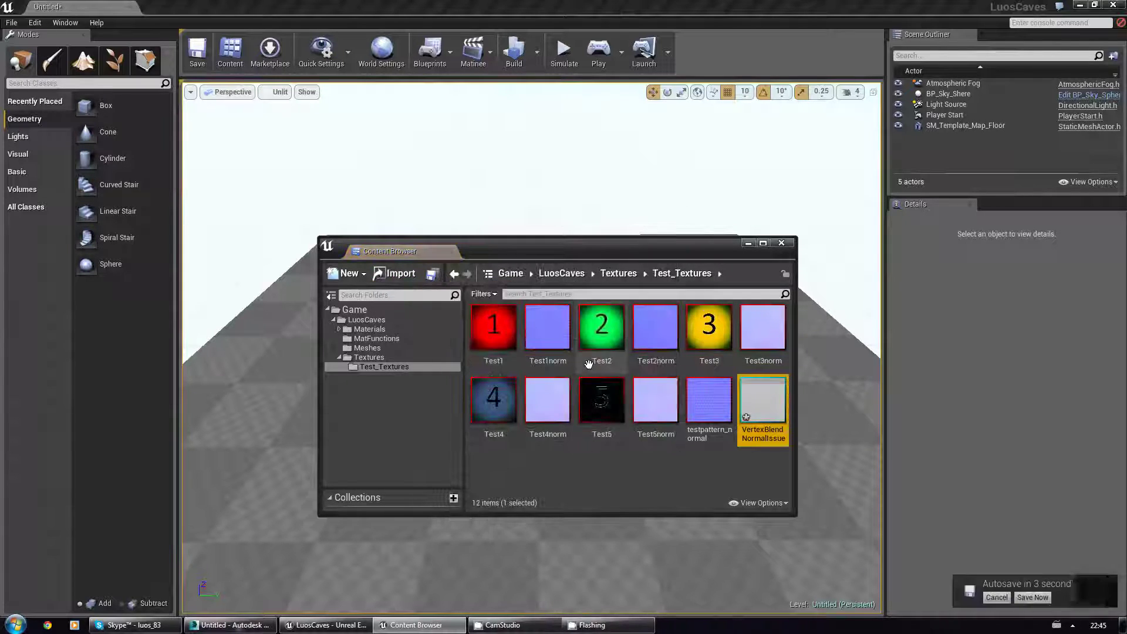
Open the imported VertexBlendNormalIssue mesh in the static mesh editor
double_click(763, 402)
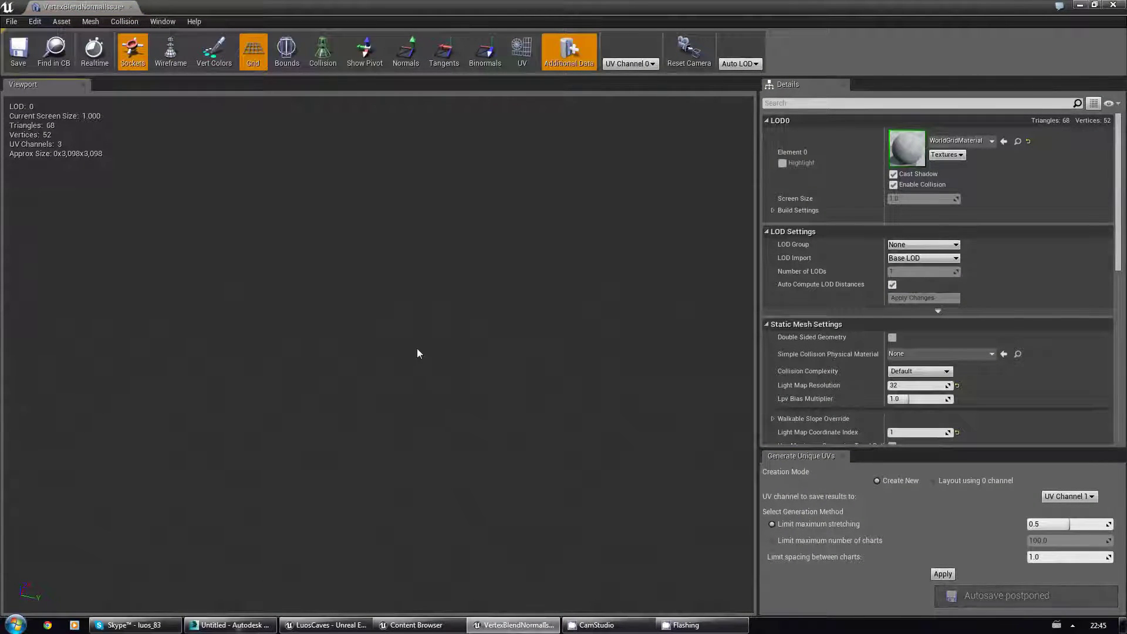
right_drag(410, 305, 399, 352)
drag(389, 357, 390, 346)
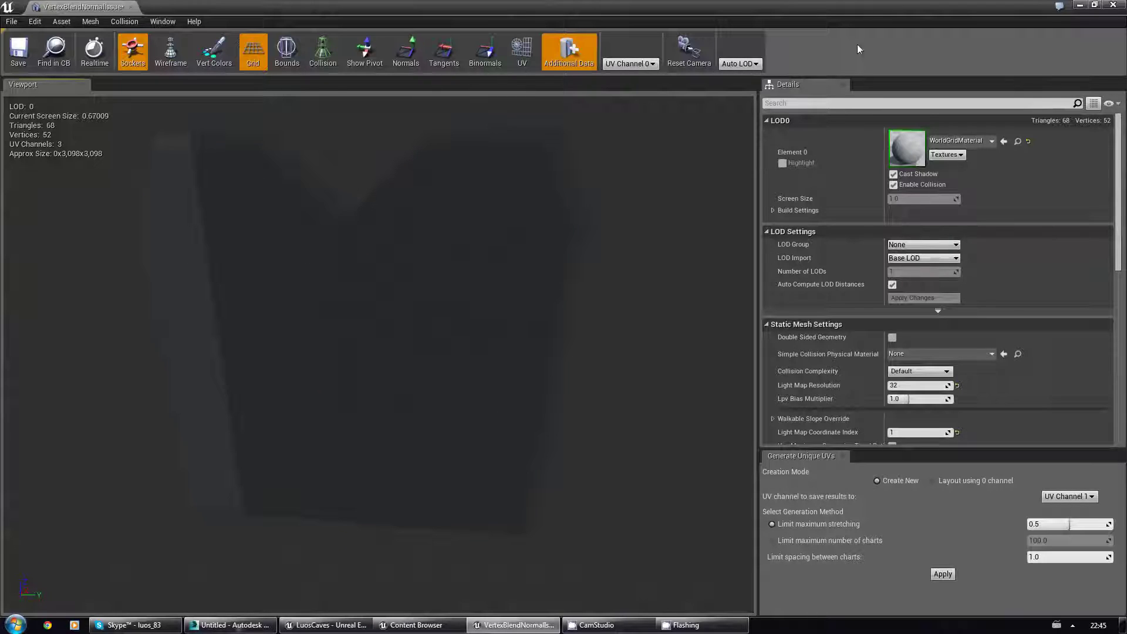
Assign the Brown_rock material instance to the mesh's Element 0
click(967, 141)
scroll(992, 295, down, 1)
click(1000, 298)
mouse_move(460, 297)
right_down()
mouse_move(458, 335)
mouse_move(470, 341)
mouse_move(460, 297)
right_up()
drag(482, 315, 516, 316)
right_drag(482, 314, 482, 358)
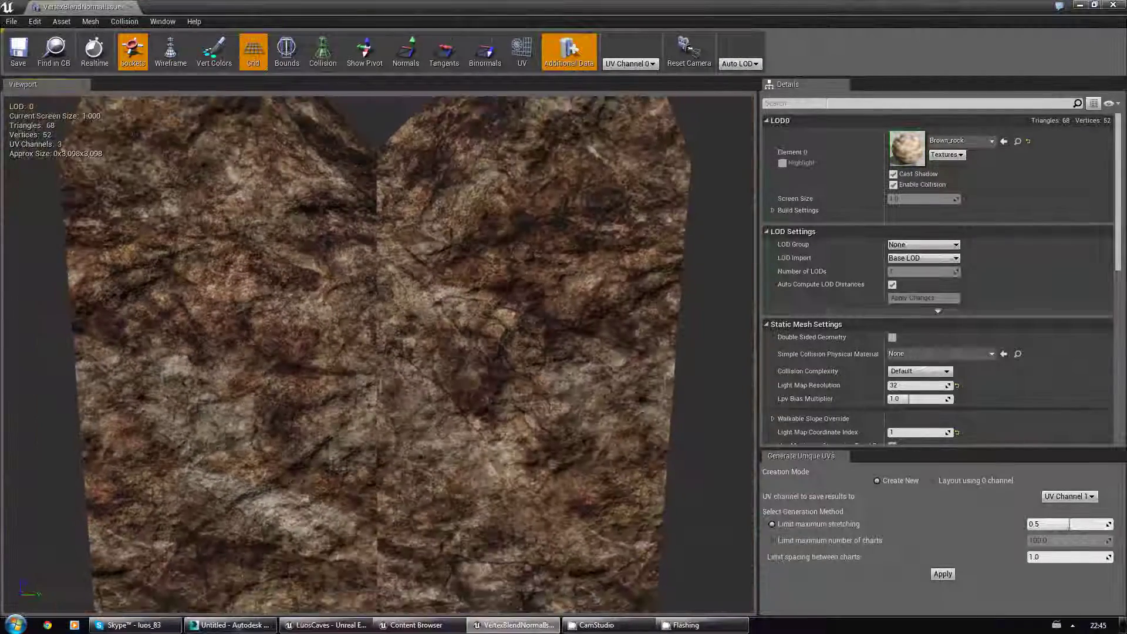
Set the material of the mesh's Element 0 to AA2wayBlend
click(962, 141)
drag(1102, 310, 1102, 275)
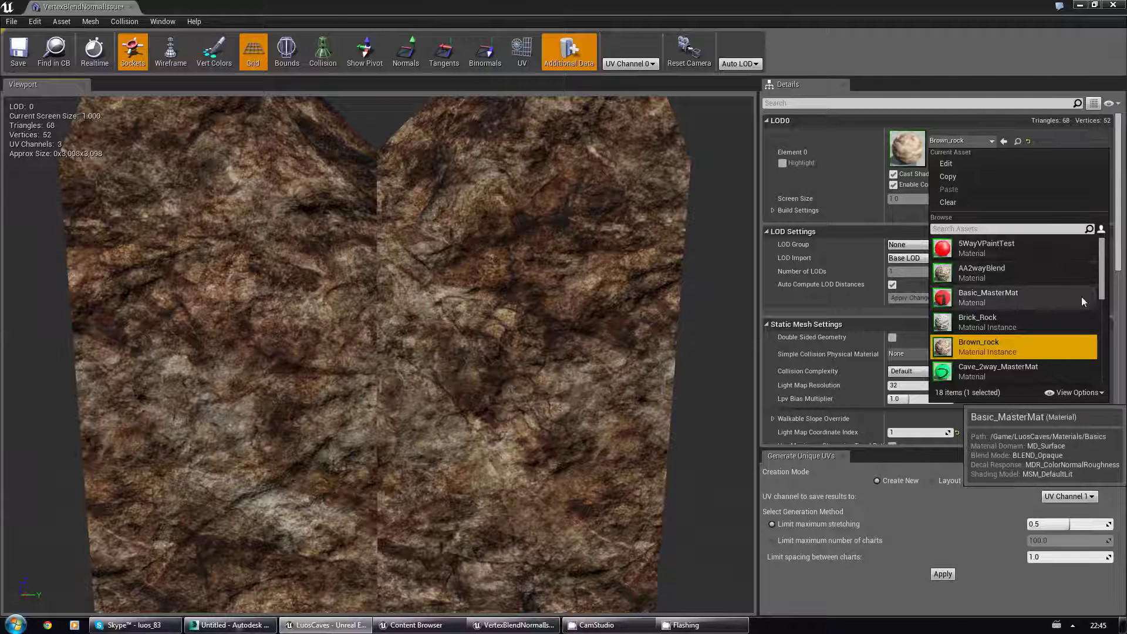
click(1020, 273)
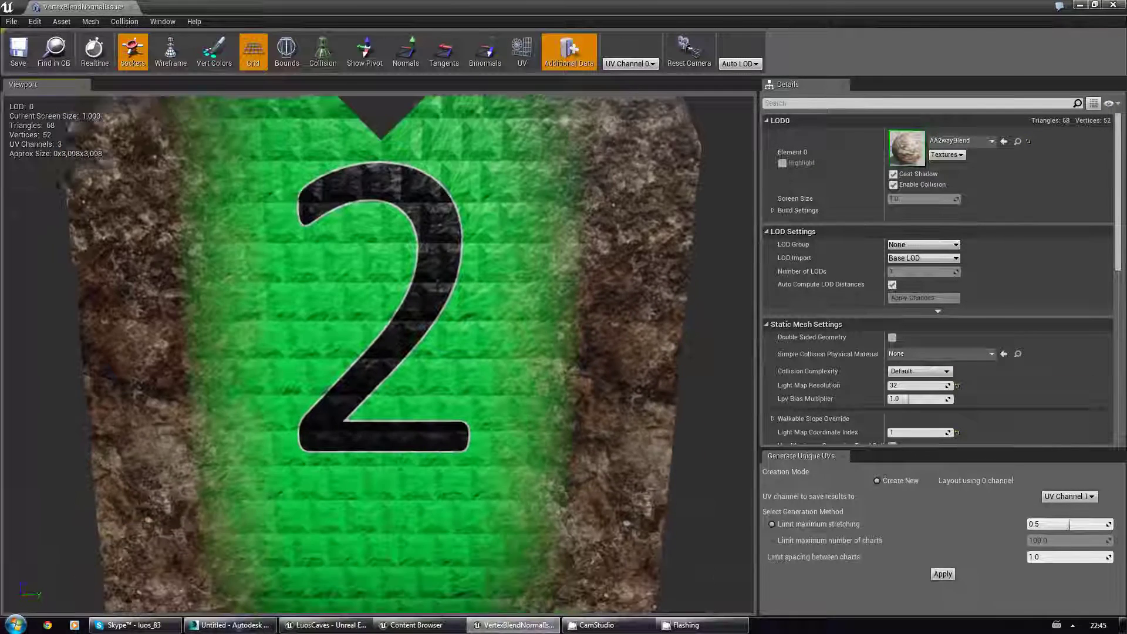
Hide the preview grid and examine how the normal map shades the green blended area on both sides of the UV seam
mouse_move(437, 235)
right_down()
mouse_move(437, 246)
mouse_move(421, 240)
right_up()
click(437, 64)
click(442, 57)
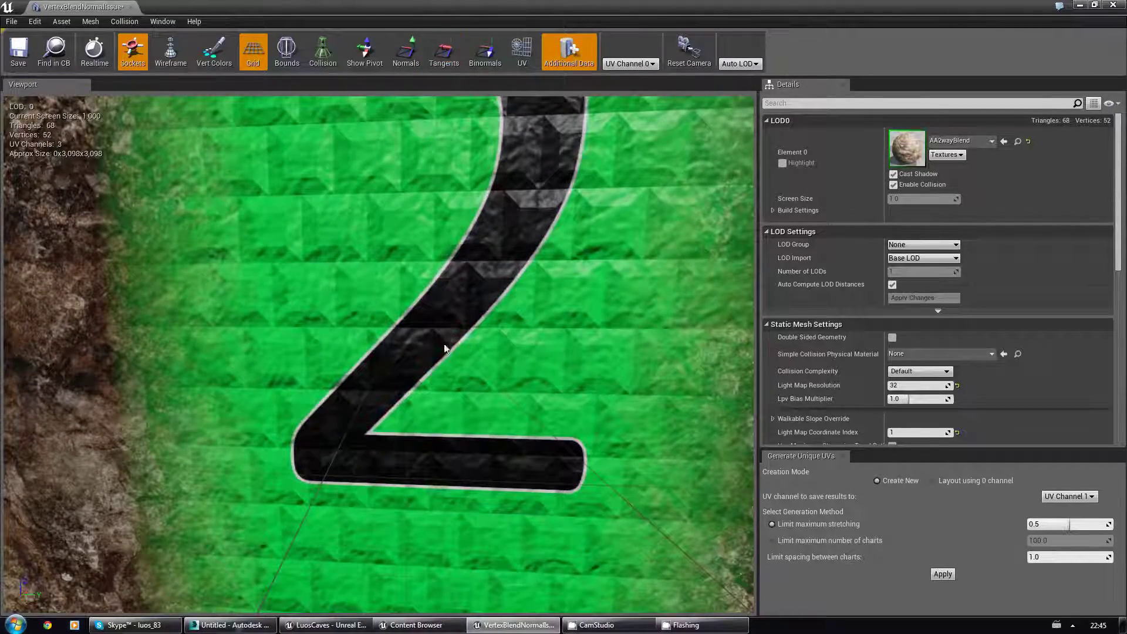
right_drag(445, 349, 445, 278)
click(251, 58)
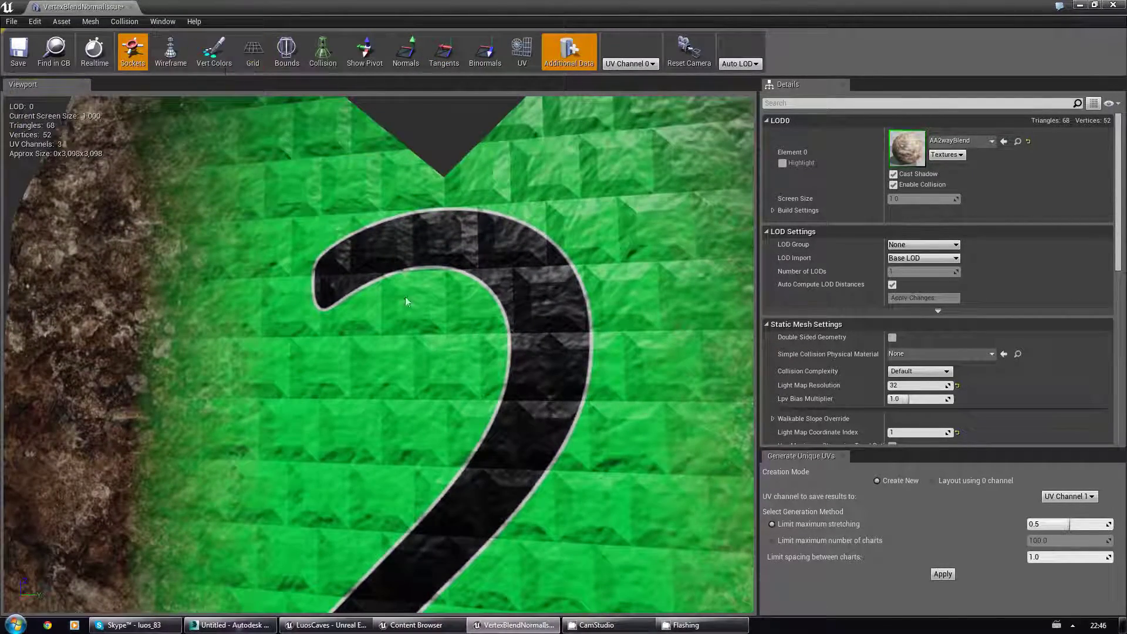
right_drag(456, 334, 442, 372)
drag(442, 373, 416, 311)
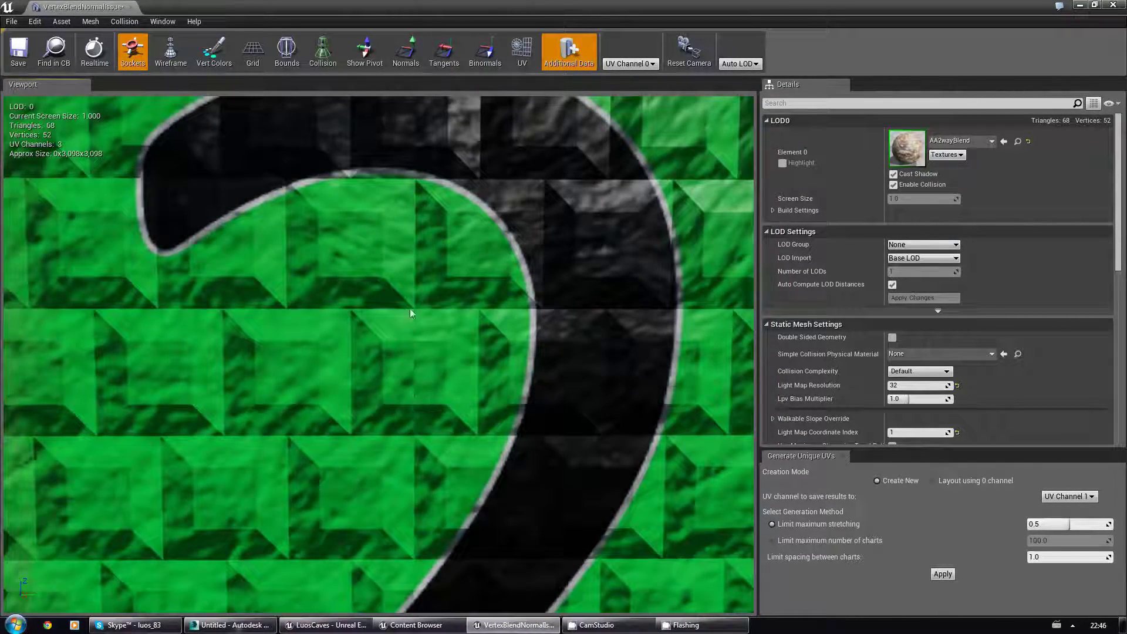
scroll(408, 462, down, 6)
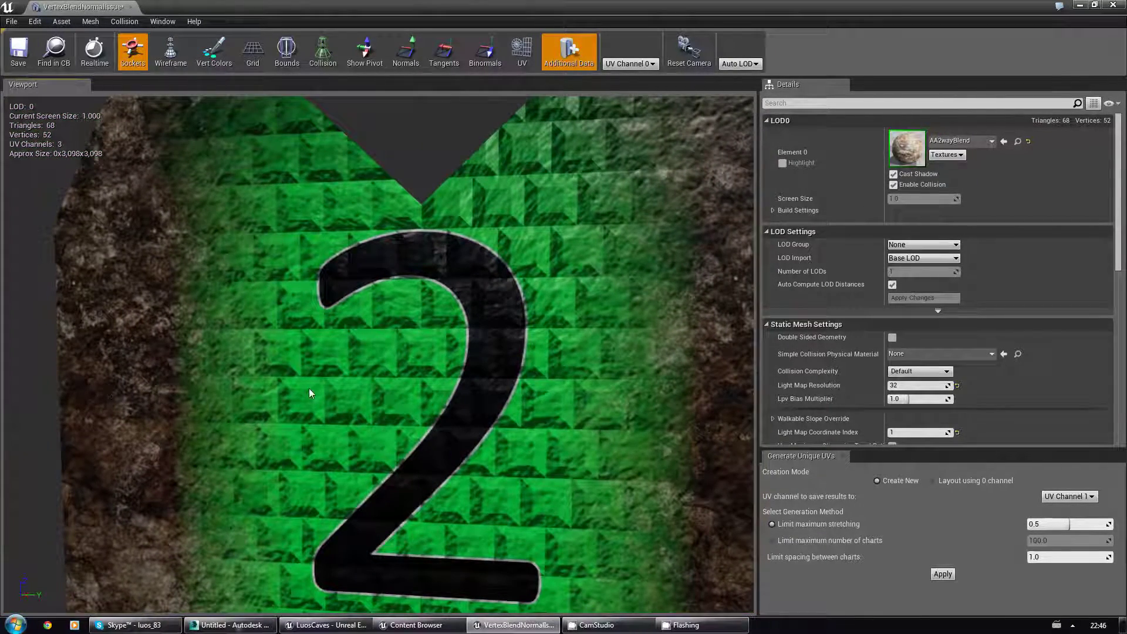
scroll(312, 385, up, 3)
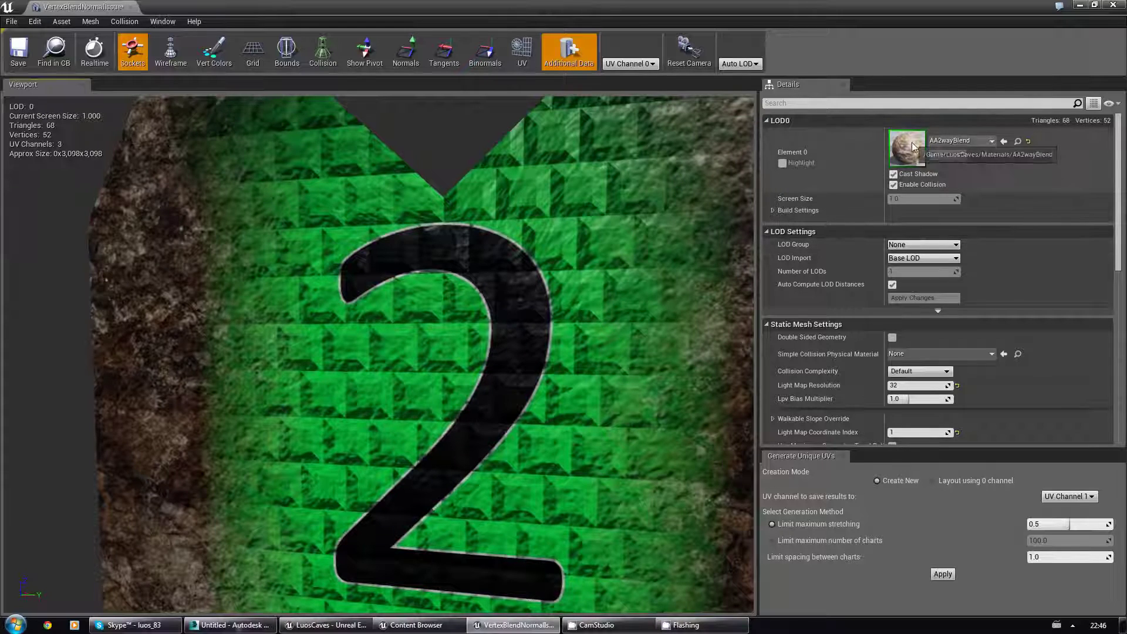
Open the AA2wayBlend material and check the coordinate index of the TexCoord nodes feeding the two wall textures
double_click(911, 142)
scroll(582, 339, down, 5)
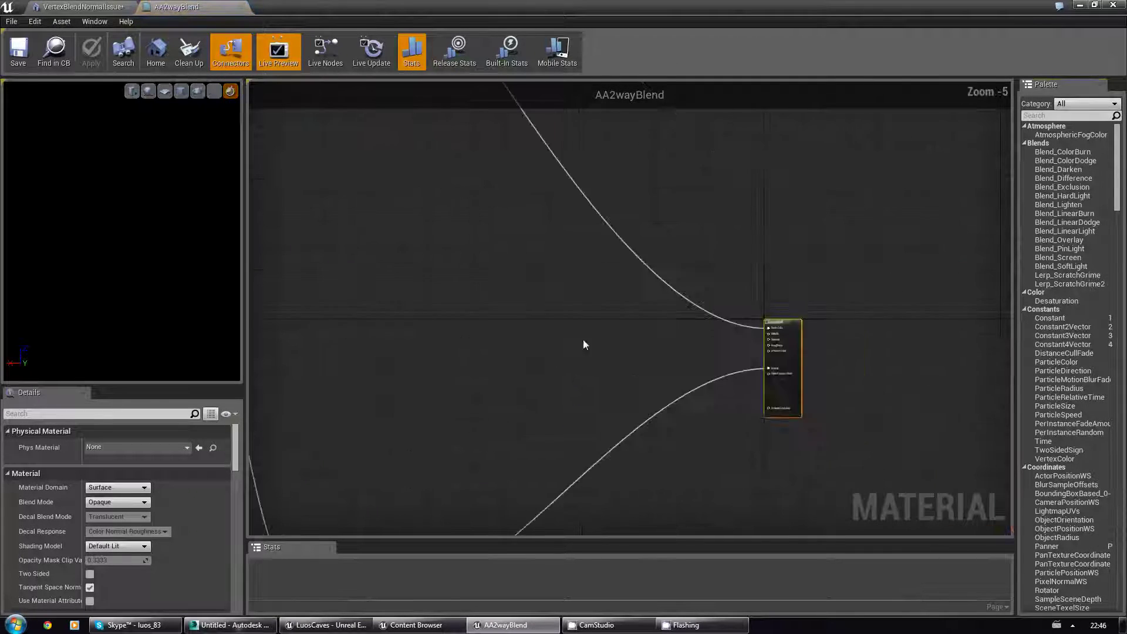
scroll(540, 317, down, 4)
right_drag(488, 290, 746, 531)
scroll(464, 322, up, 8)
right_drag(622, 298, 662, 371)
click(413, 271)
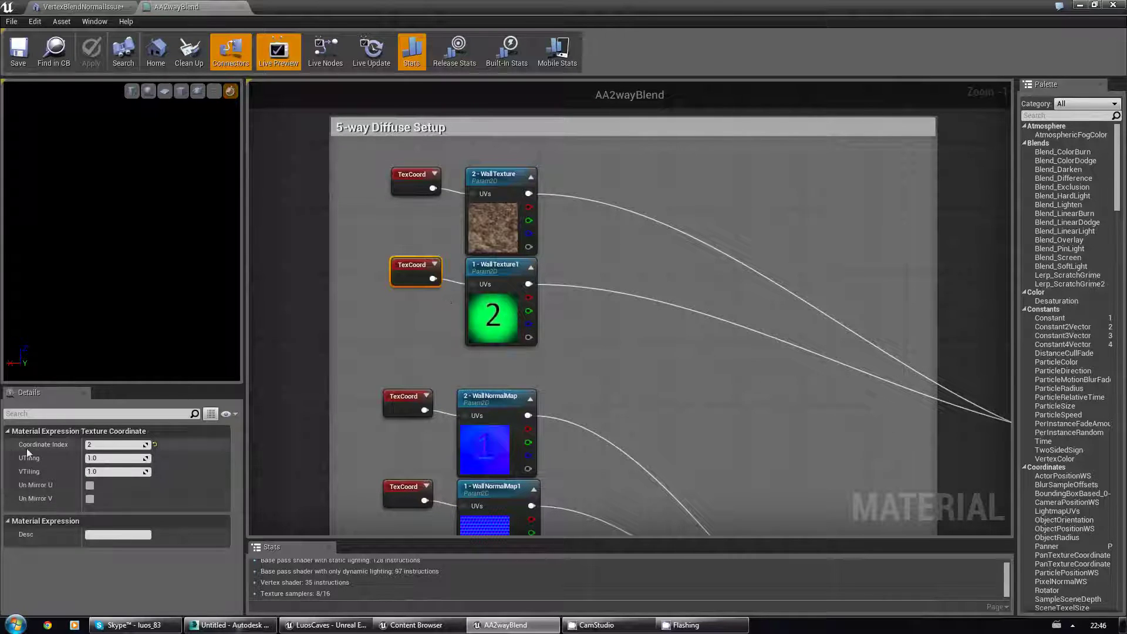
click(608, 357)
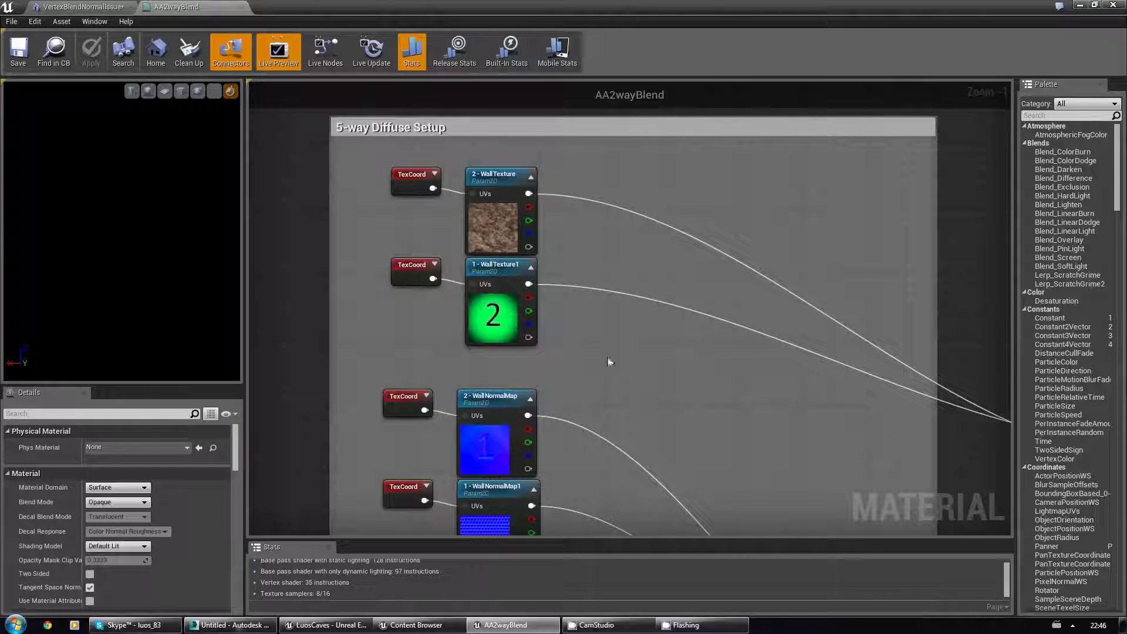
click(413, 269)
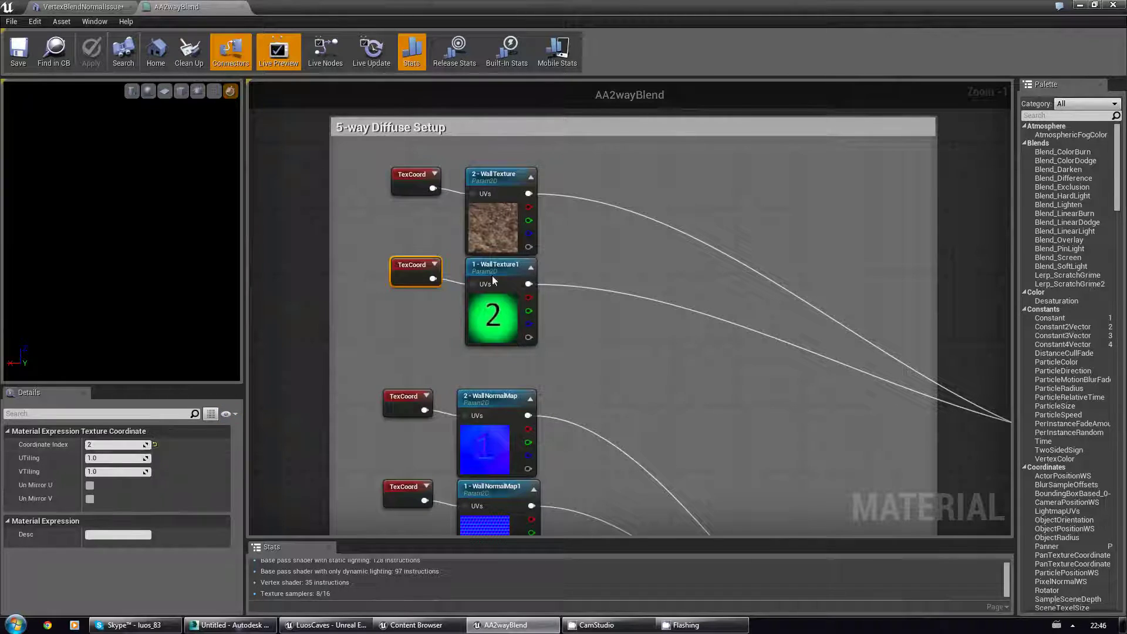
click(493, 175)
click(412, 174)
click(639, 402)
Check the coordinate index of the TexCoord nodes feeding the two wall normal maps
right_drag(639, 401, 647, 202)
click(401, 287)
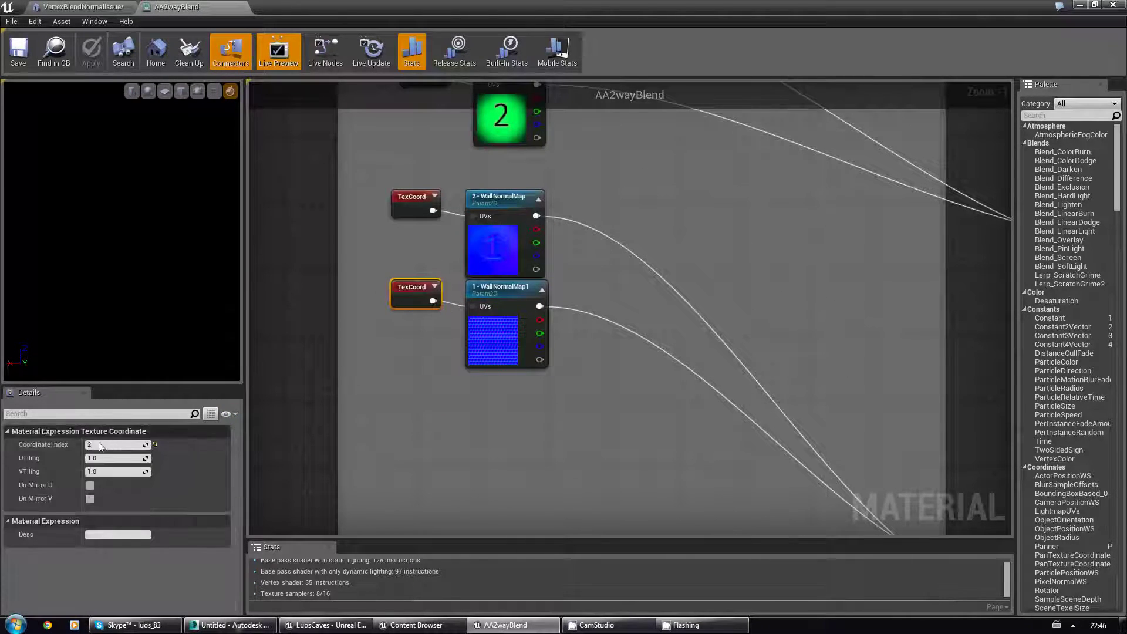
click(413, 207)
click(503, 438)
Return to the VertexBlendNormalIssue mesh and examine the brick normals across the UV seam under different light directions
click(91, 7)
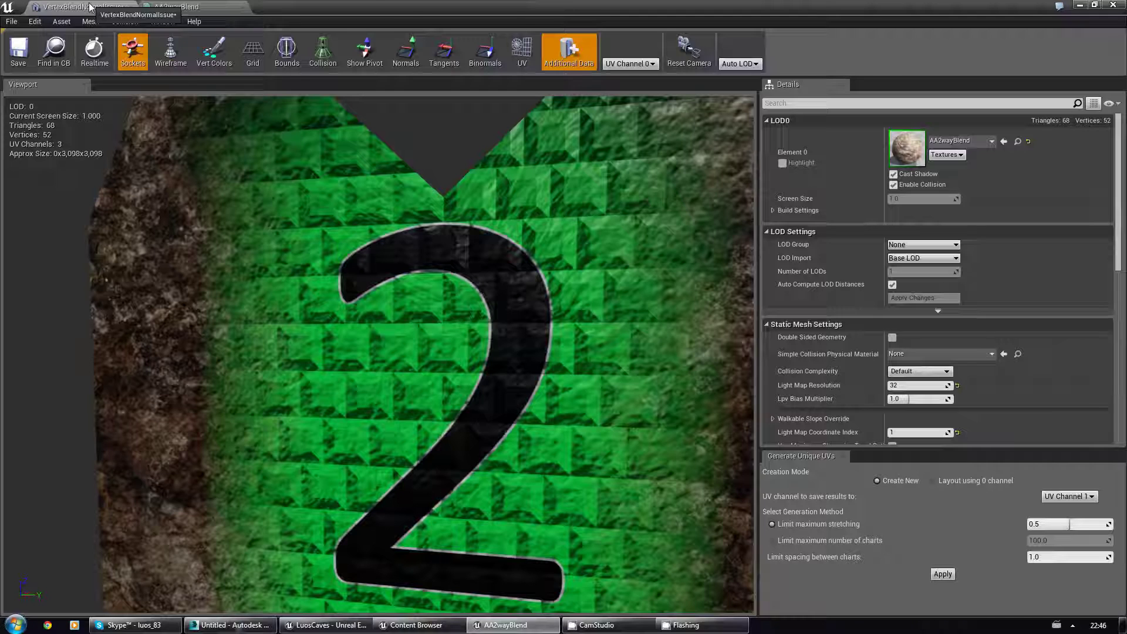
drag(466, 338, 484, 294)
right_drag(484, 294, 499, 258)
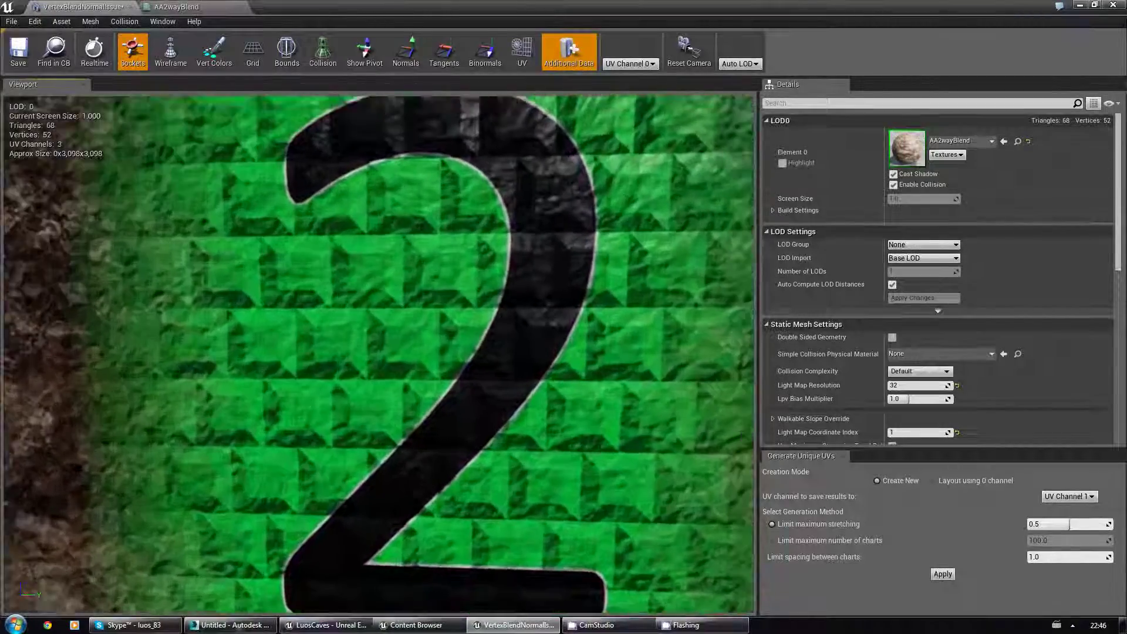
right_drag(485, 448, 496, 408)
mouse_move(486, 449)
mouse_down()
mouse_move(504, 420)
mouse_move(461, 437)
mouse_move(519, 425)
mouse_move(496, 434)
mouse_move(514, 433)
mouse_move(483, 406)
mouse_up()
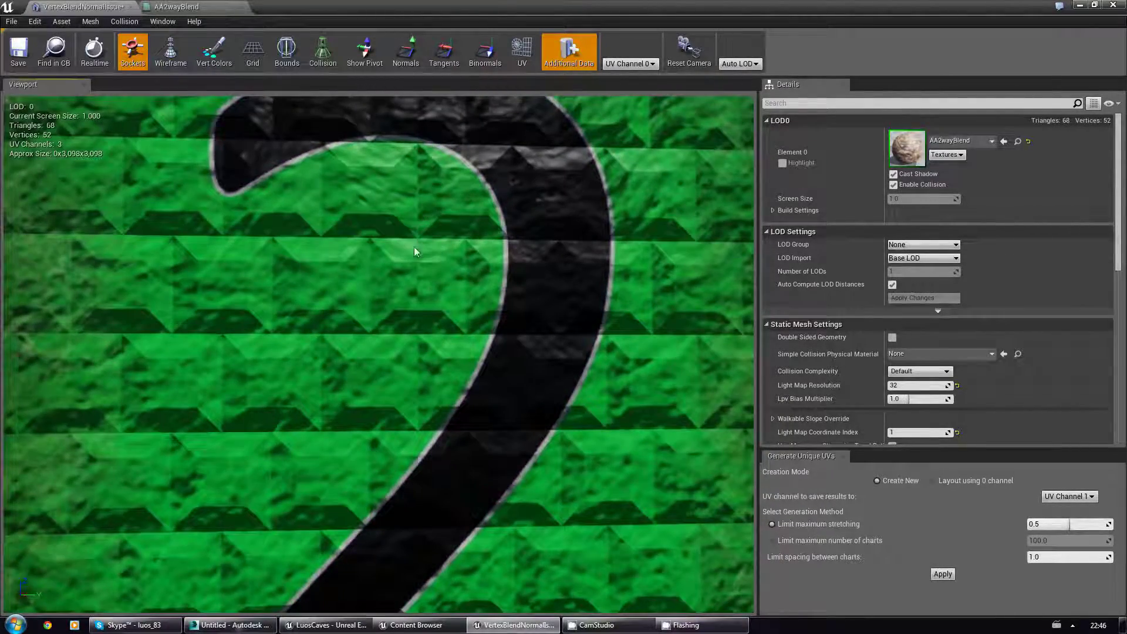
drag(414, 247, 402, 279)
right_drag(125, 332, 125, 332)
right_drag(360, 357, 360, 357)
drag(360, 357, 360, 345)
drag(447, 404, 447, 405)
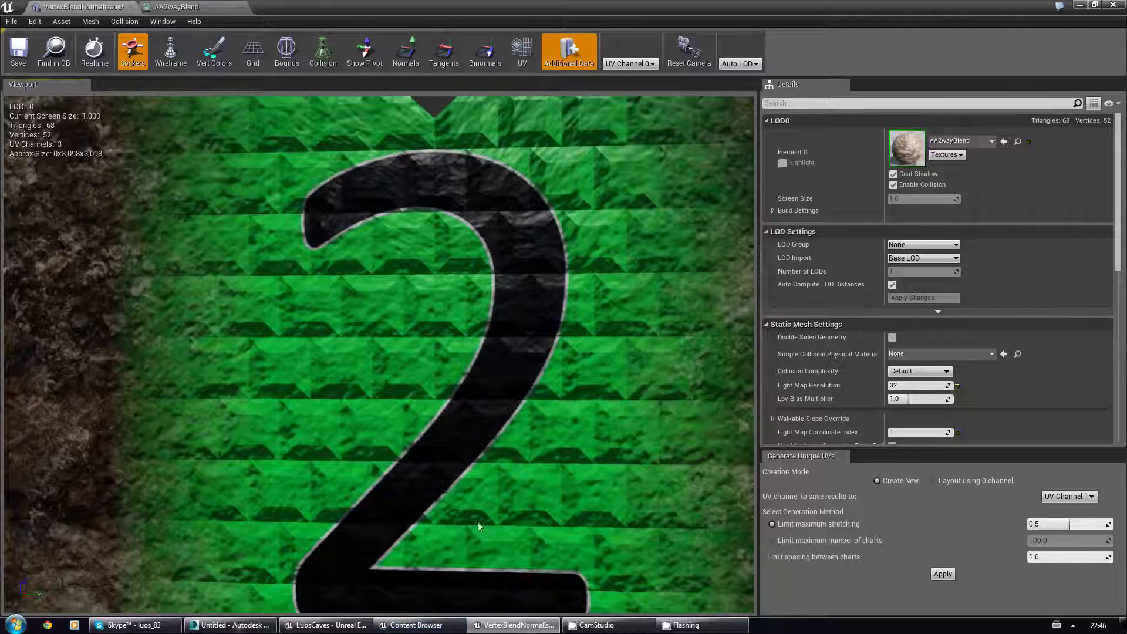
Switch to 3ds Max, add an Unwrap UVW modifier to the plane and open its UV editor at full size
click(231, 624)
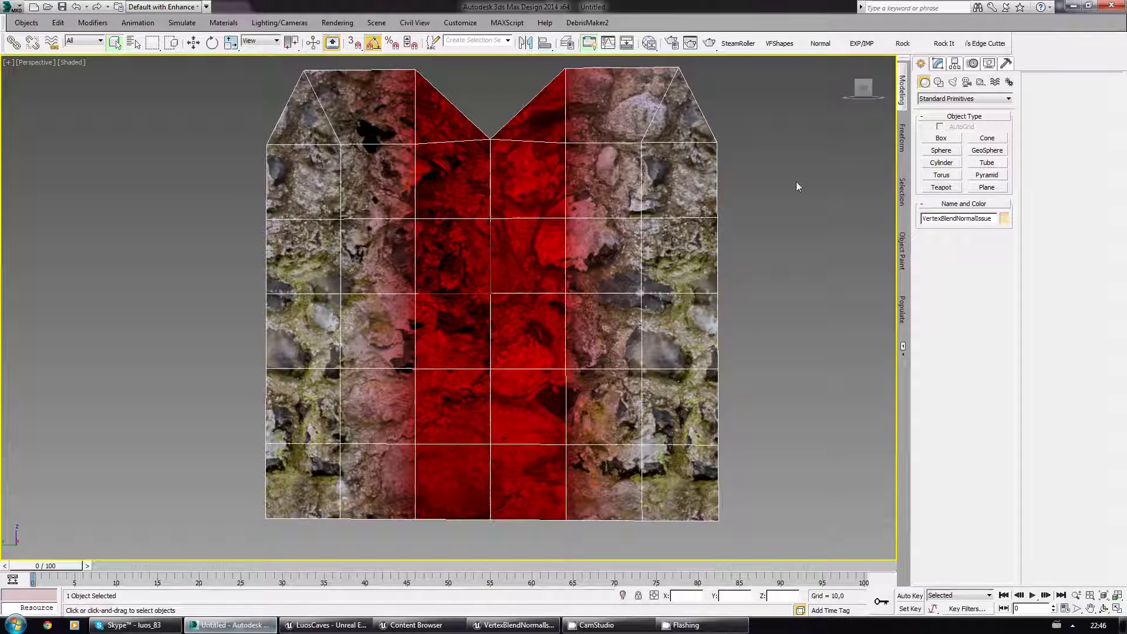
click(953, 64)
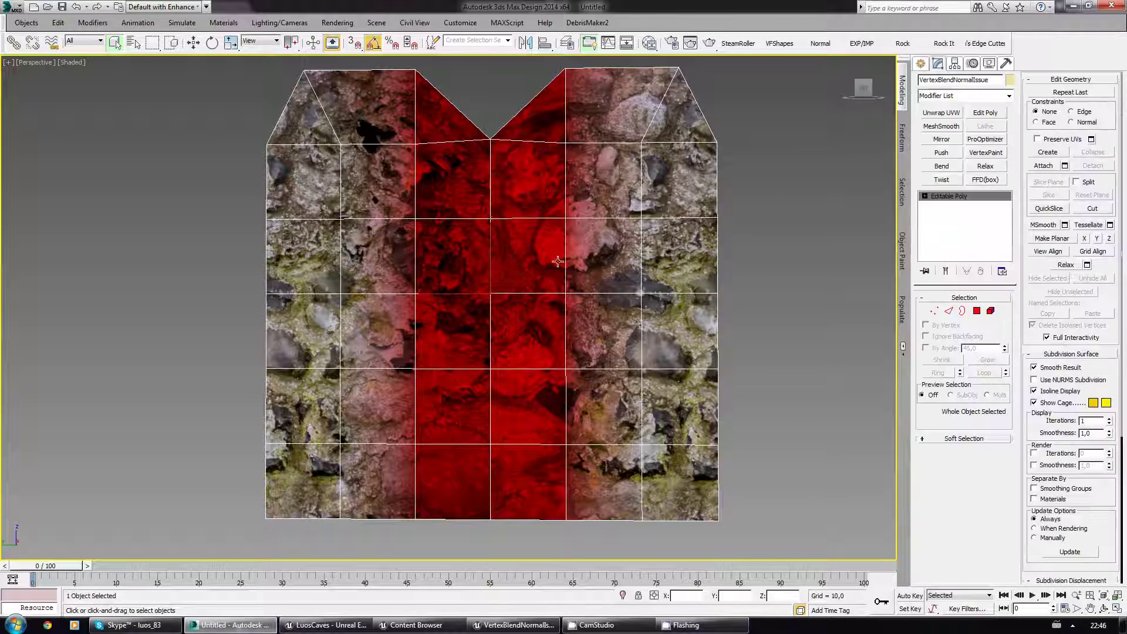
click(944, 116)
click(958, 432)
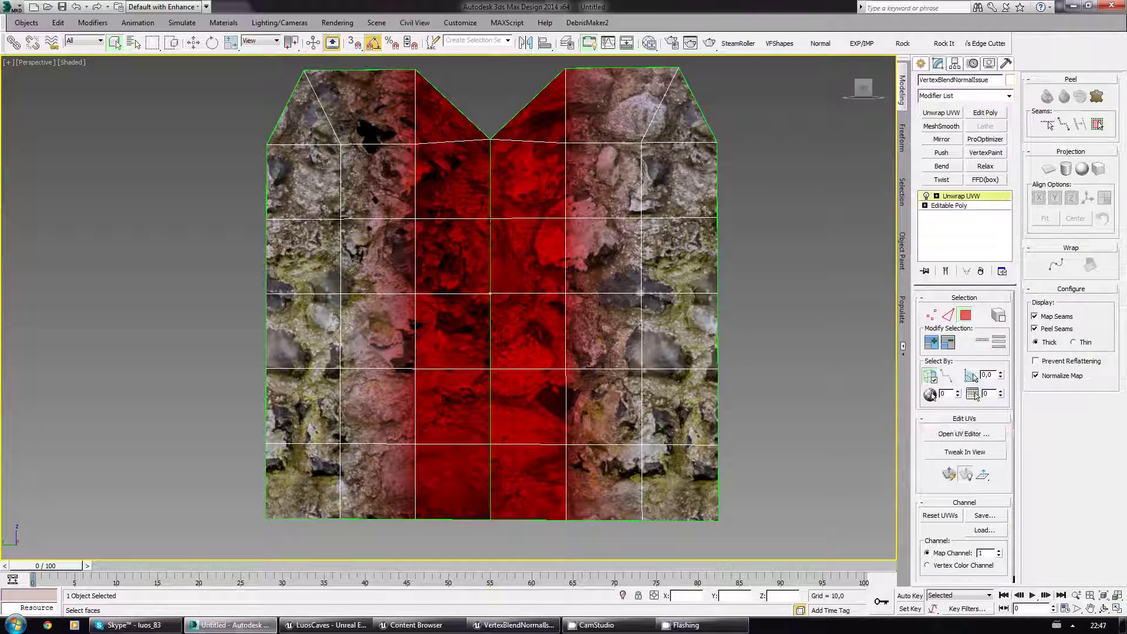
double_click(458, 122)
Rotate the plane's left UV shell 180 degrees and shift it slightly
middle_drag(314, 244, 386, 251)
scroll(402, 248, down, 4)
drag(310, 170, 493, 316)
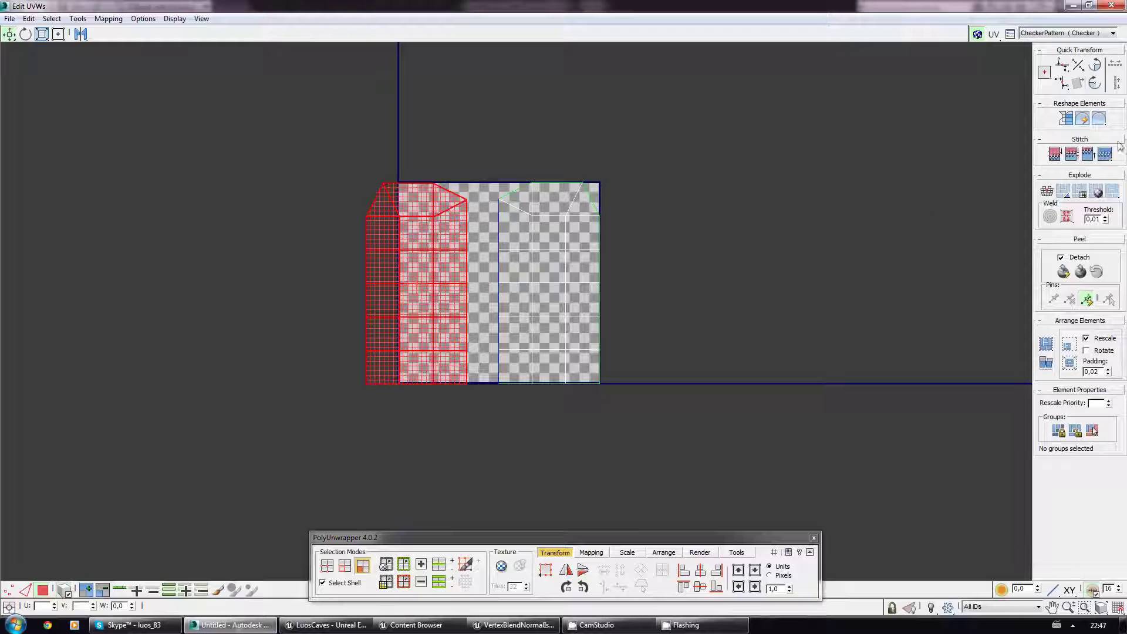
click(1094, 84)
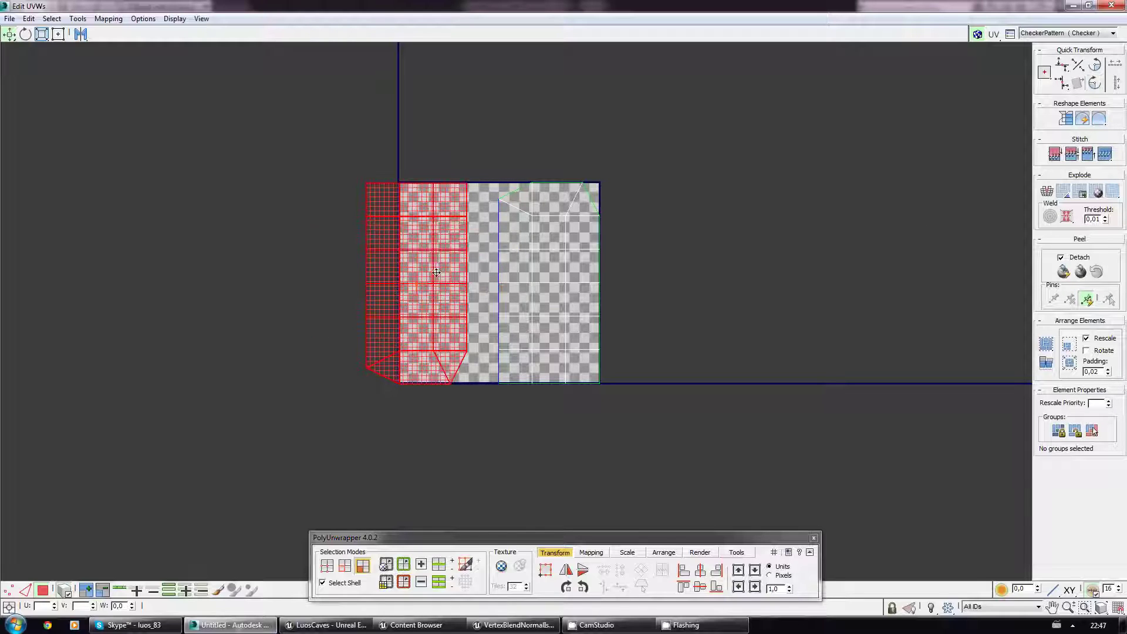
mouse_move(440, 267)
mouse_down()
mouse_move(421, 267)
mouse_move(445, 272)
mouse_up()
click(695, 272)
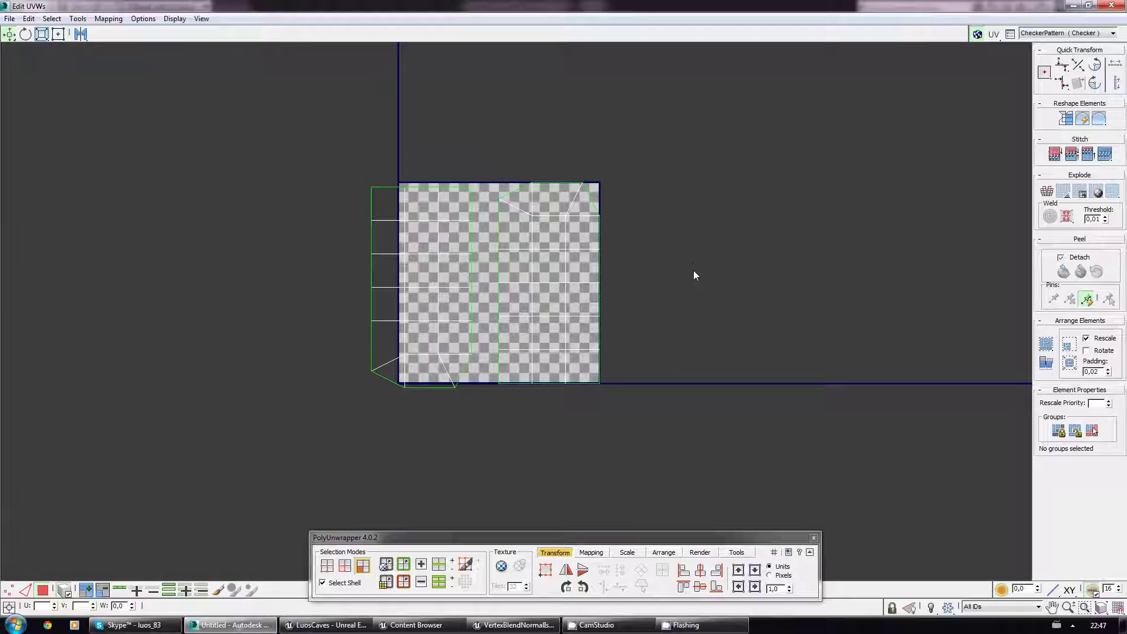
Close the UV editor and collapse the plane's whole modifier stack
click(1111, 5)
right_click(965, 196)
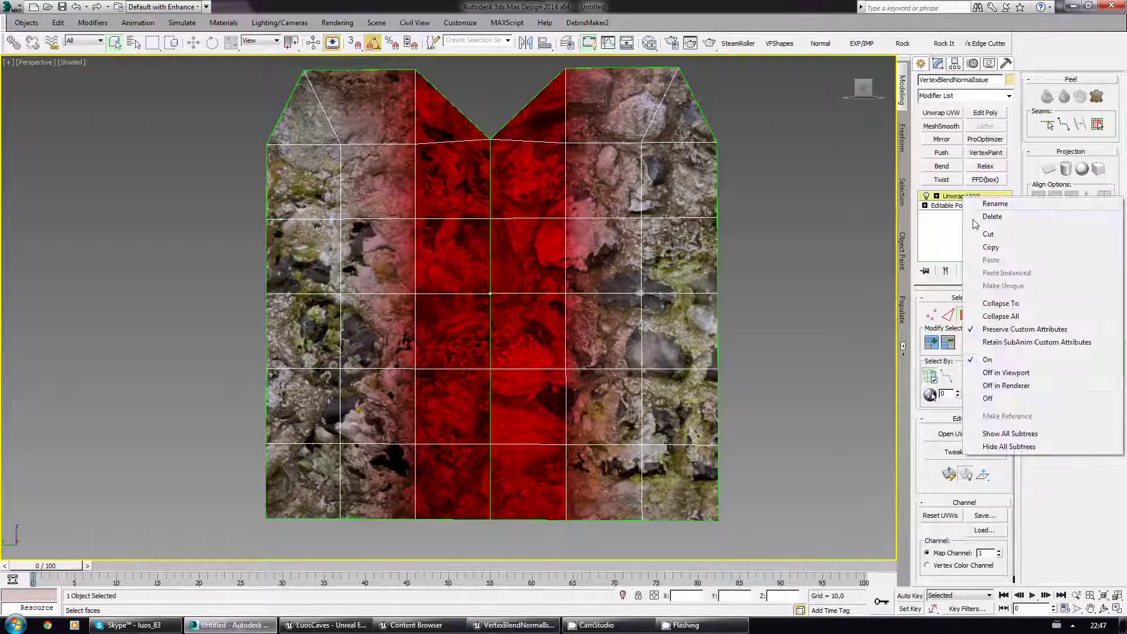
click(1001, 316)
Add a new Unwrap UVW modifier set to map channel 3 and open the UV editor to inspect that channel's layout
click(938, 111)
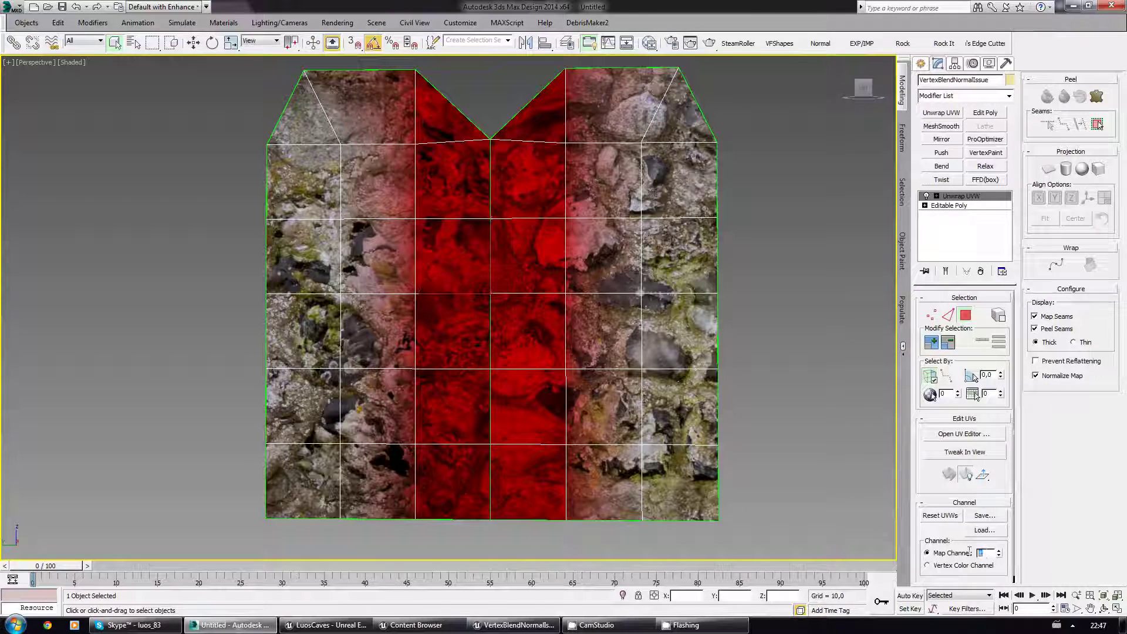
text(3)
key(Return)
key(Tab)
key(Return)
click(958, 434)
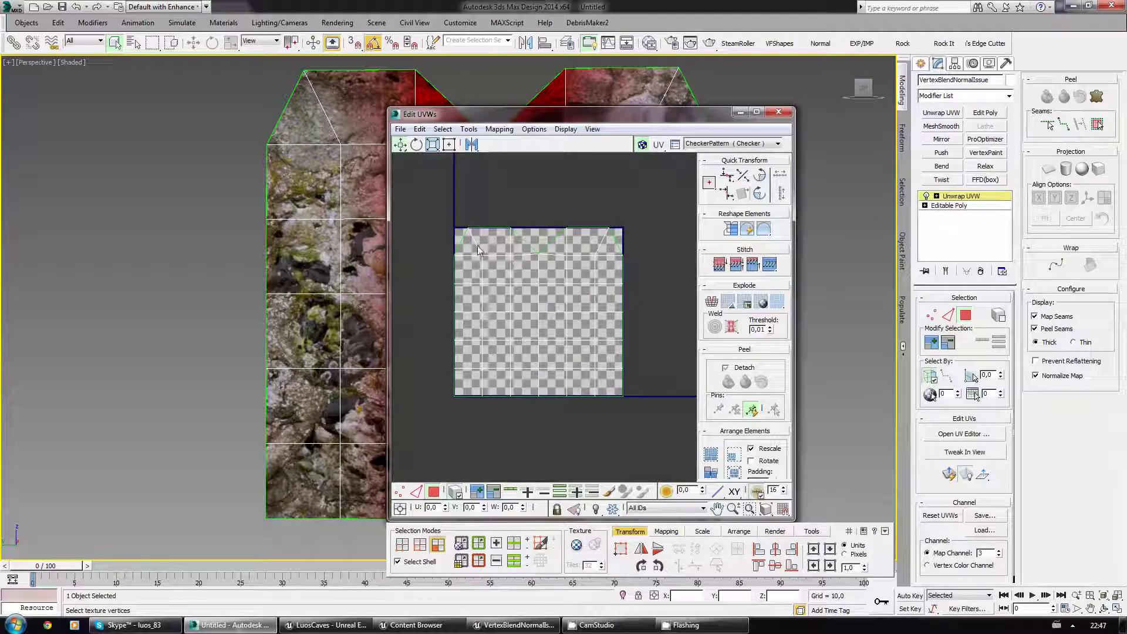
drag(477, 246, 655, 421)
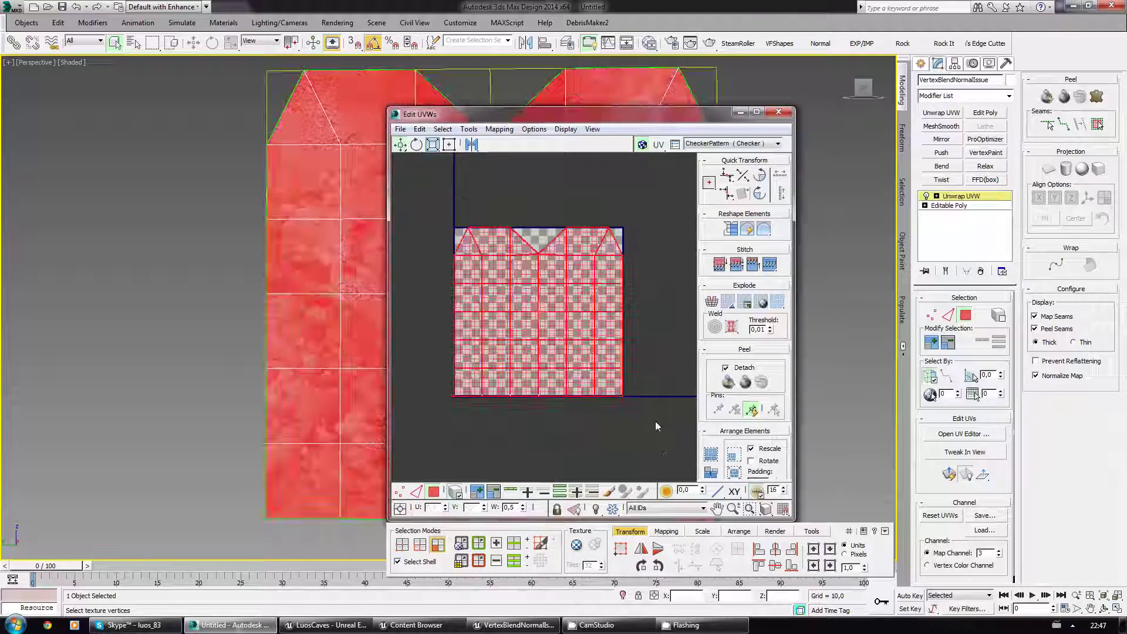
click(650, 286)
scroll(558, 257, up, 3)
scroll(558, 256, down, 2)
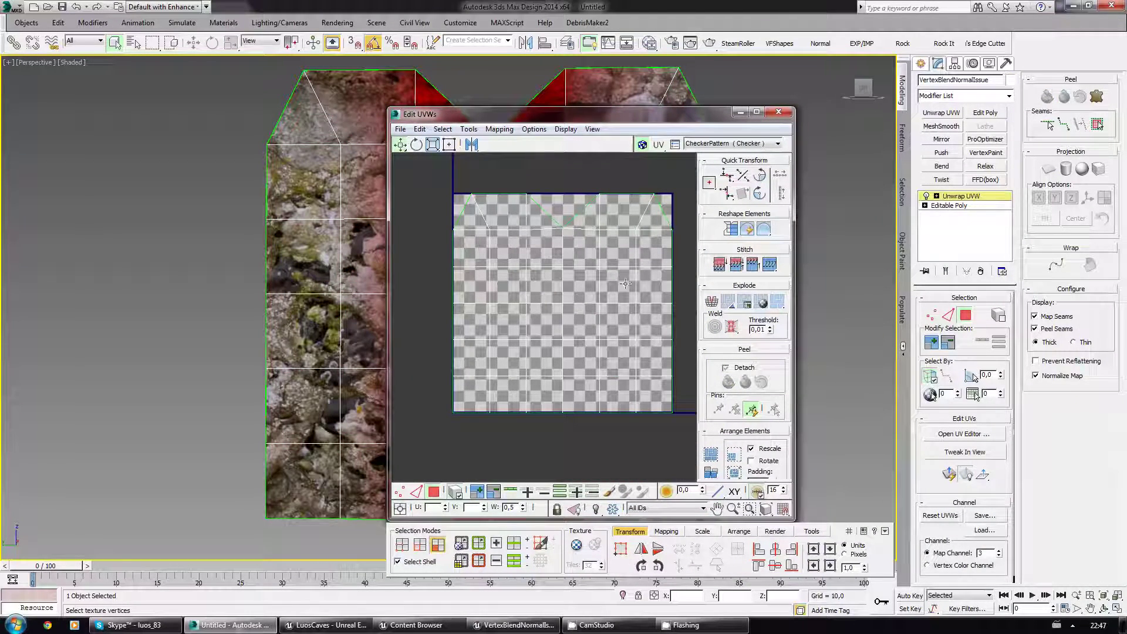
Close the channel 3 UV editor and collapse the plane's entire modifier stack
click(778, 111)
right_click(967, 197)
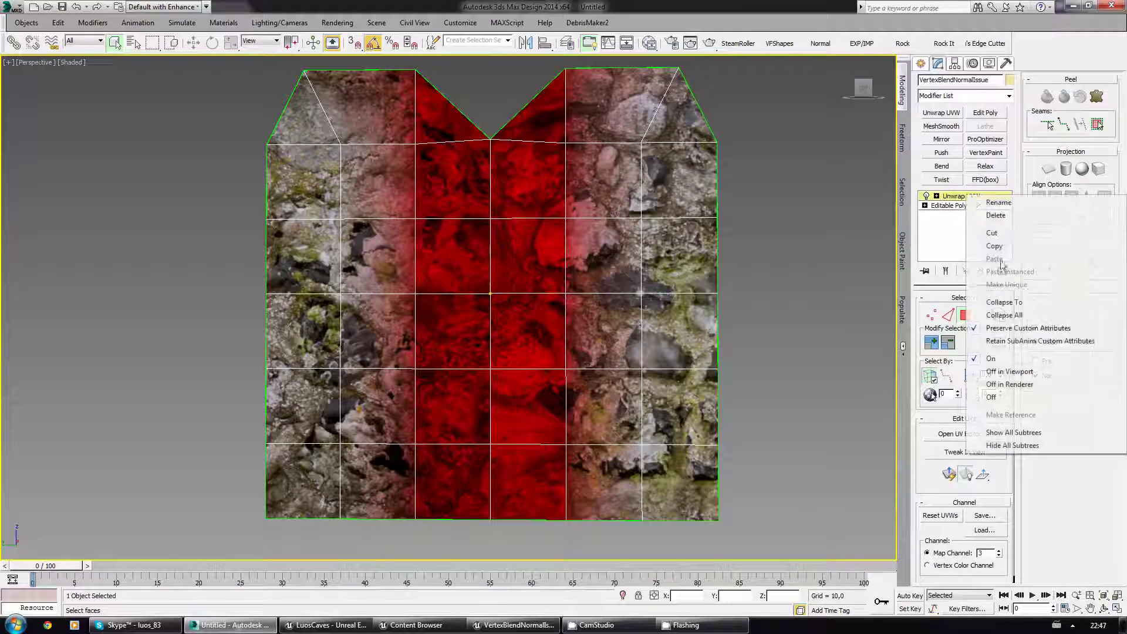
click(1004, 314)
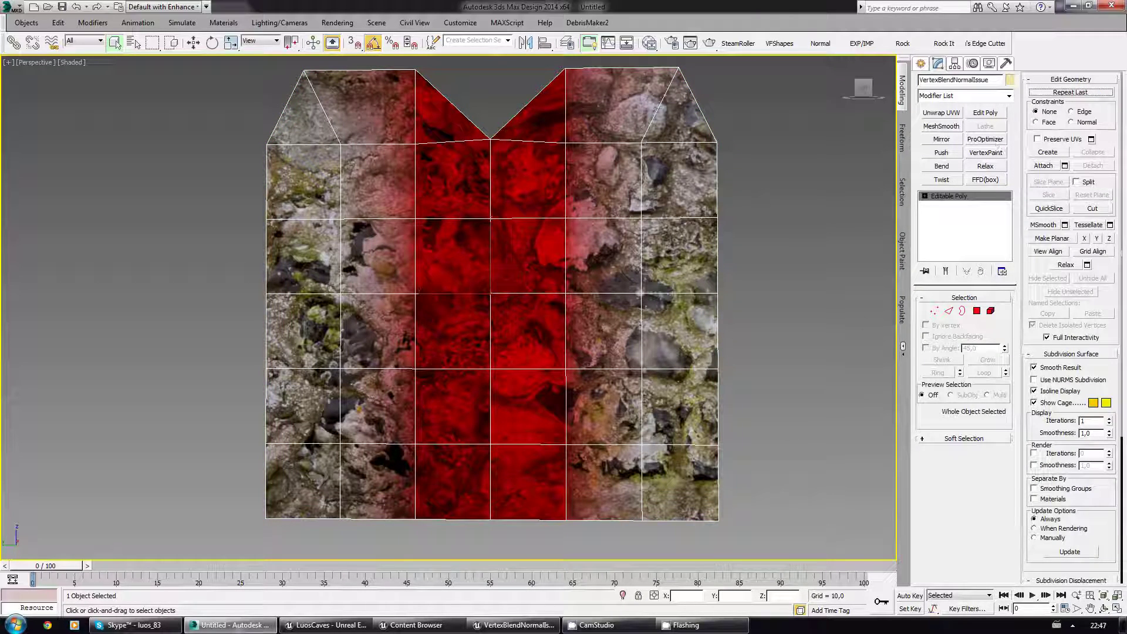
Export the plane as VertexBlendNormalIssue.fbx to the LuosCaves folder, replacing the existing file
key(ctrl+e)
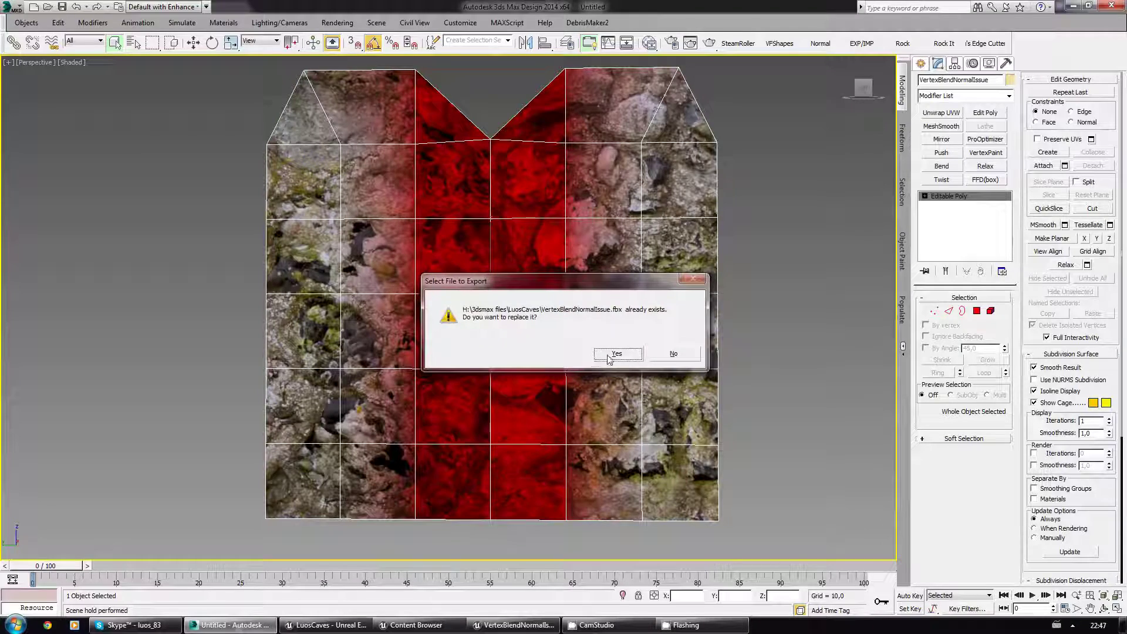
click(608, 356)
key(Return)
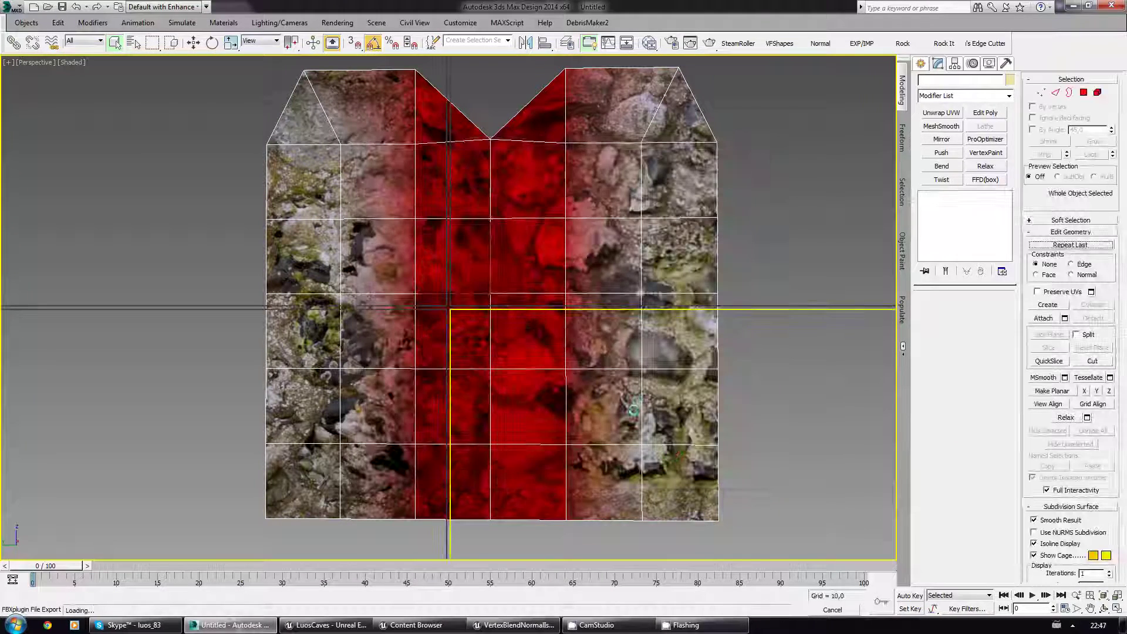
click(649, 353)
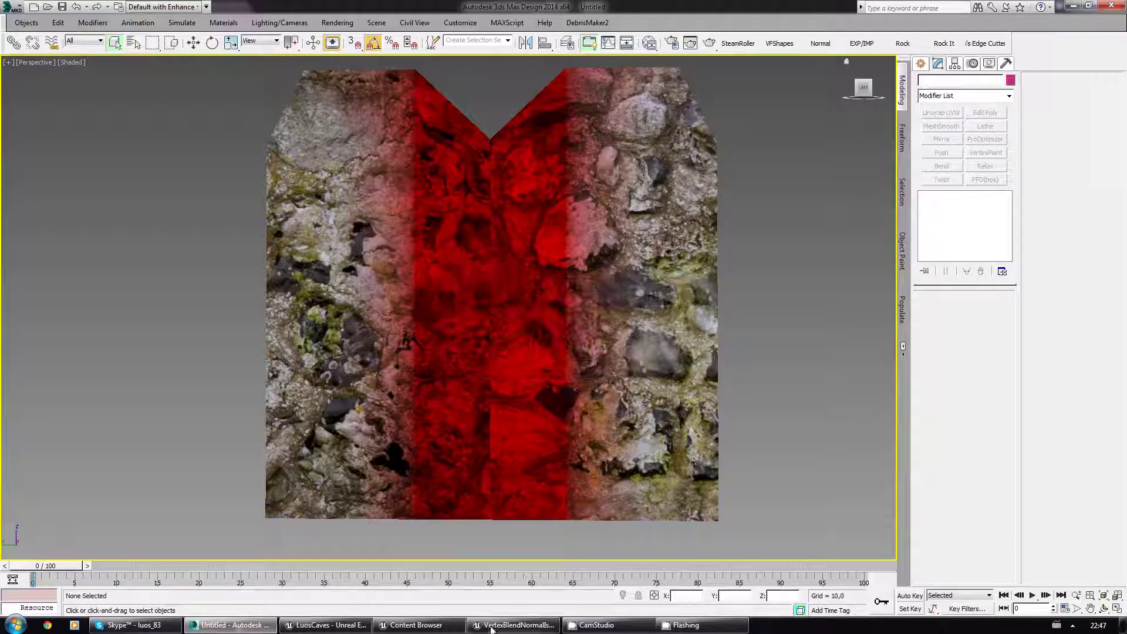
Switch to Unreal, reimport VertexBlendNormalIssue.fbx as a static mesh into Test_Textures and move the Content Browser off the mesh preview
click(417, 626)
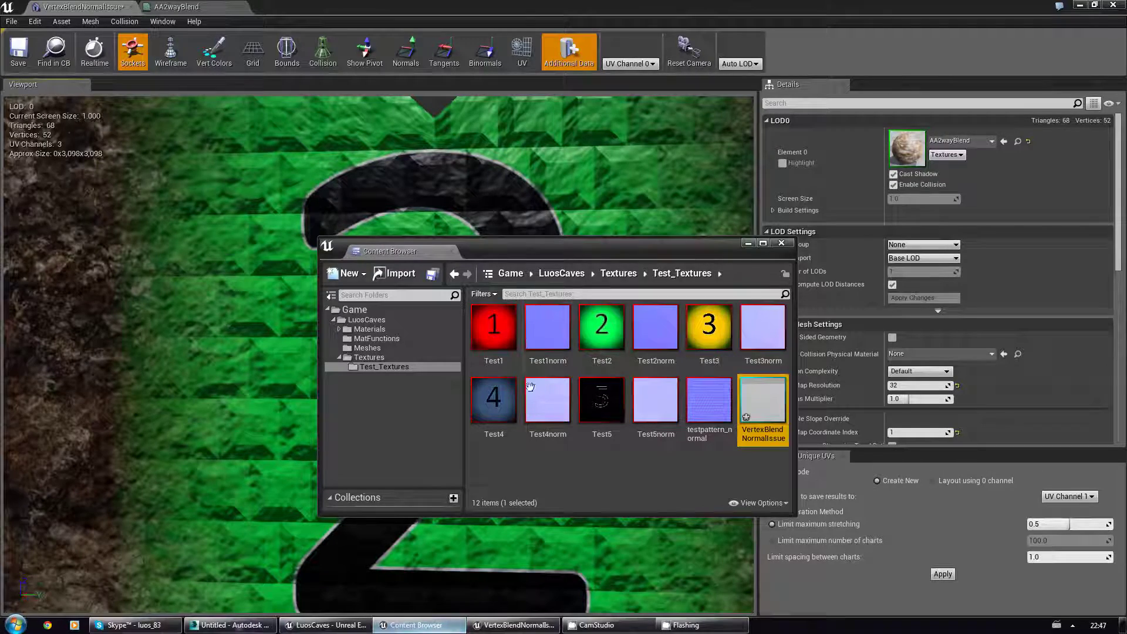
click(404, 275)
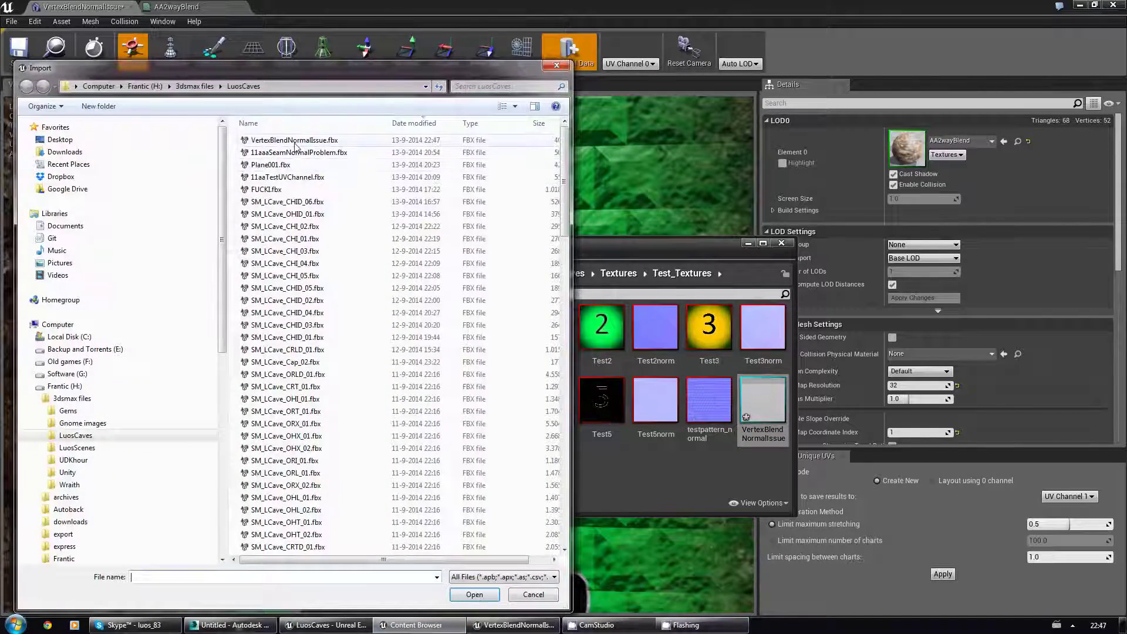
double_click(295, 140)
click(556, 327)
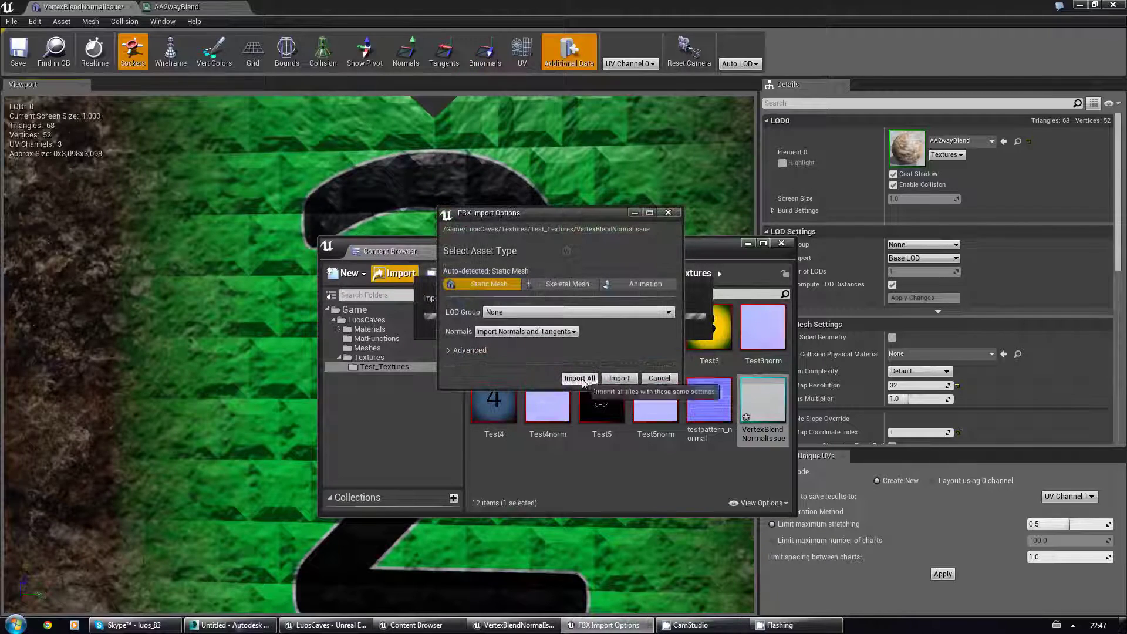
click(579, 378)
drag(626, 243, 905, 291)
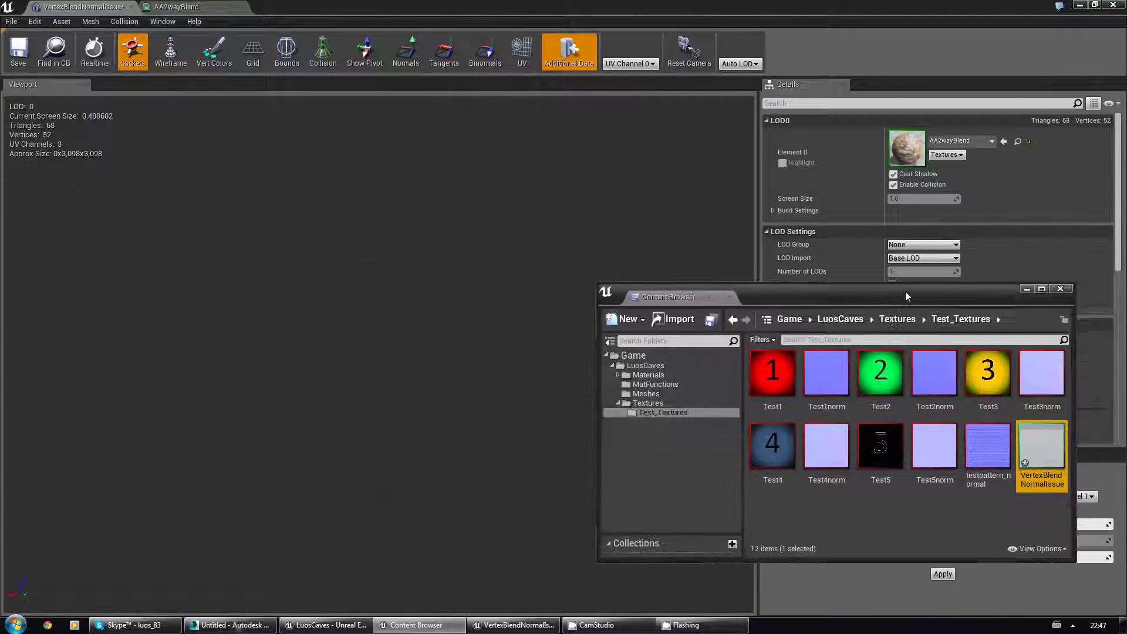
Show the grid in the mesh preview and examine the brick normals' shading on both sides of the central UV seam
drag(426, 349, 426, 359)
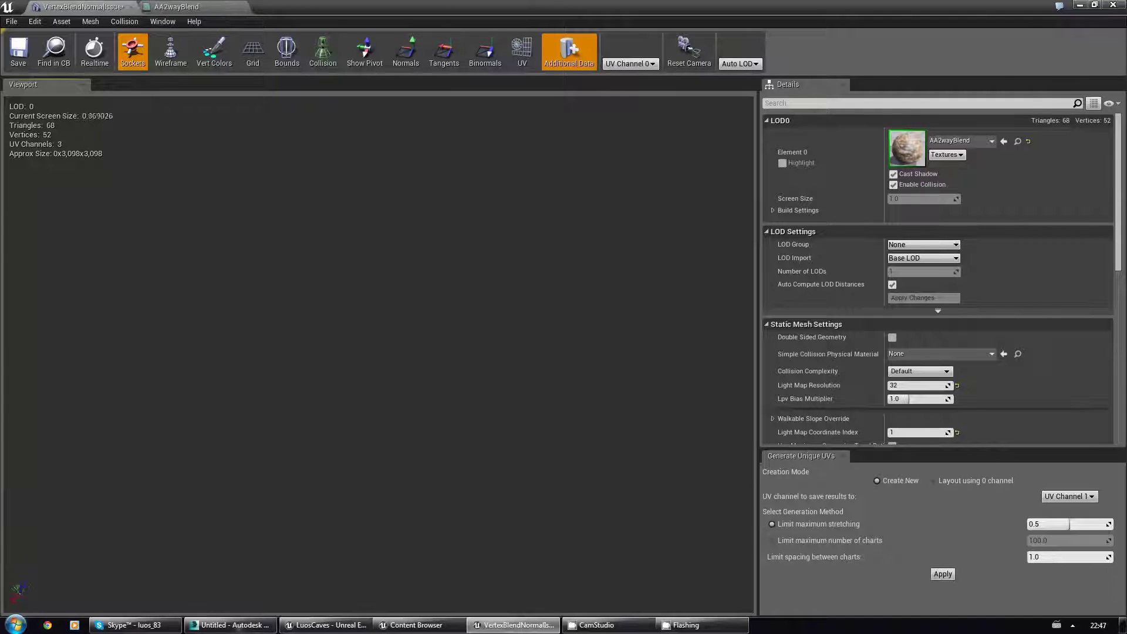
click(253, 51)
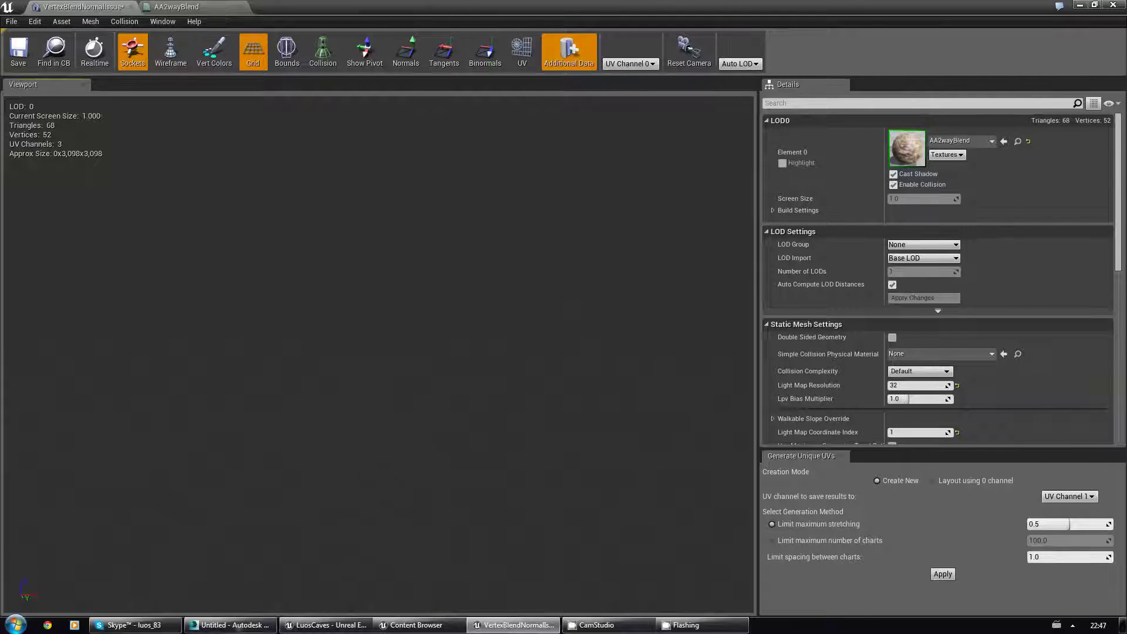
right_drag(344, 386, 375, 382)
alt+drag(340, 385, 352, 352)
drag(258, 385, 206, 352)
drag(236, 201, 222, 214)
drag(248, 489, 286, 332)
mouse_move(359, 375)
mouse_down()
mouse_move(349, 393)
mouse_move(422, 411)
mouse_move(394, 410)
mouse_move(411, 411)
mouse_up()
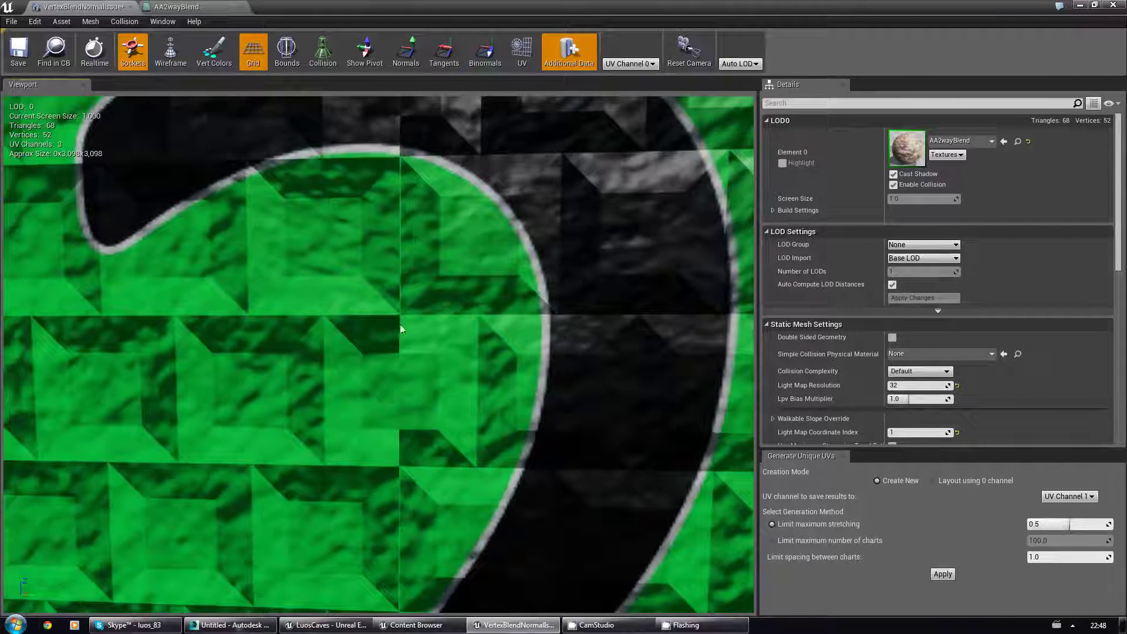
scroll(395, 341, up, 5)
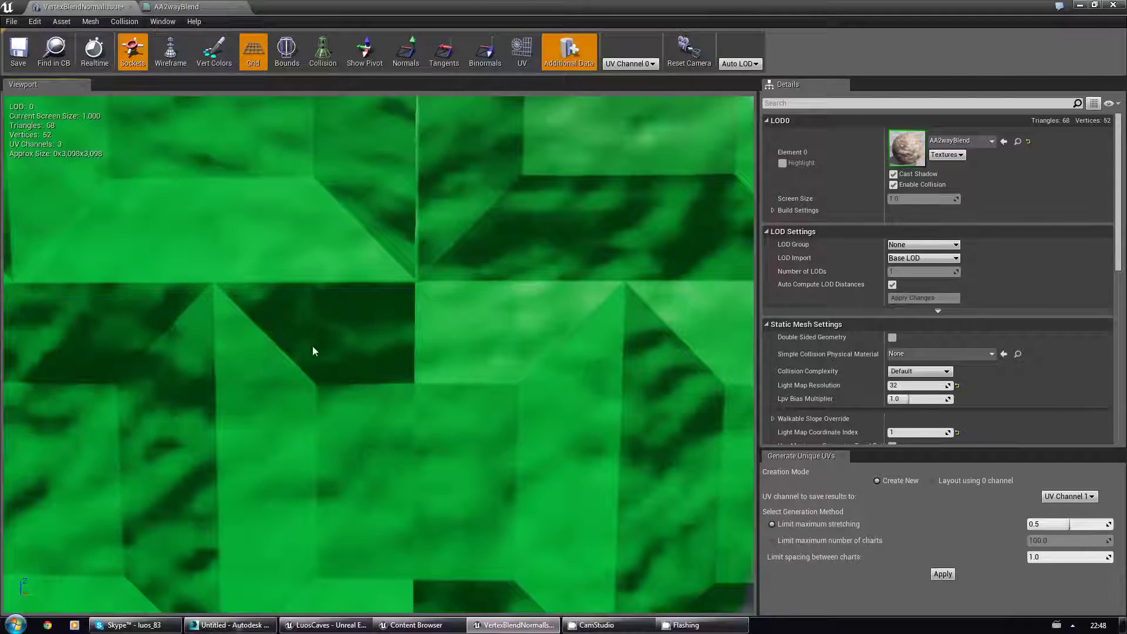
scroll(313, 351, down, 3)
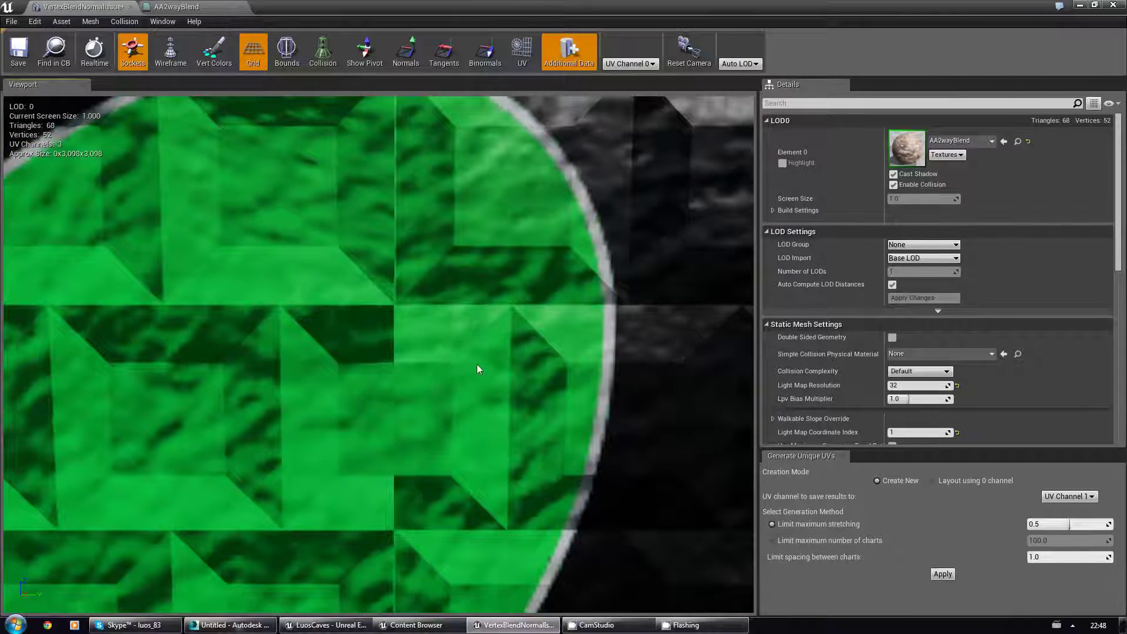
drag(336, 378, 332, 458)
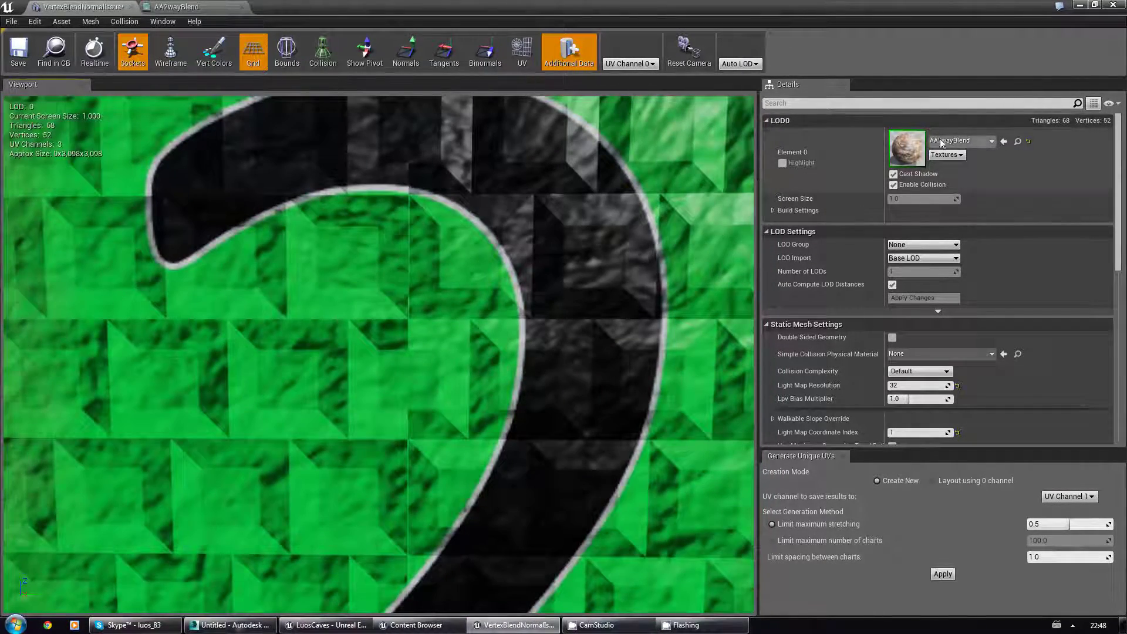
Assign the Gray2_Rock material to the mesh's Element 0 and check its shading at the seam
click(991, 141)
scroll(990, 311, down, 2)
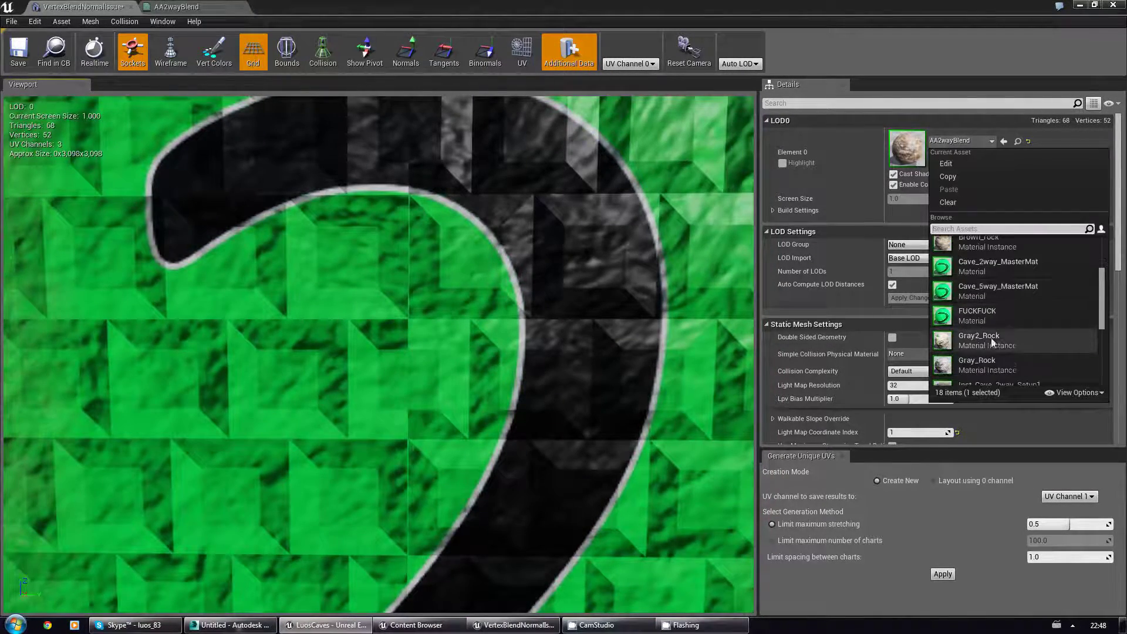
click(989, 343)
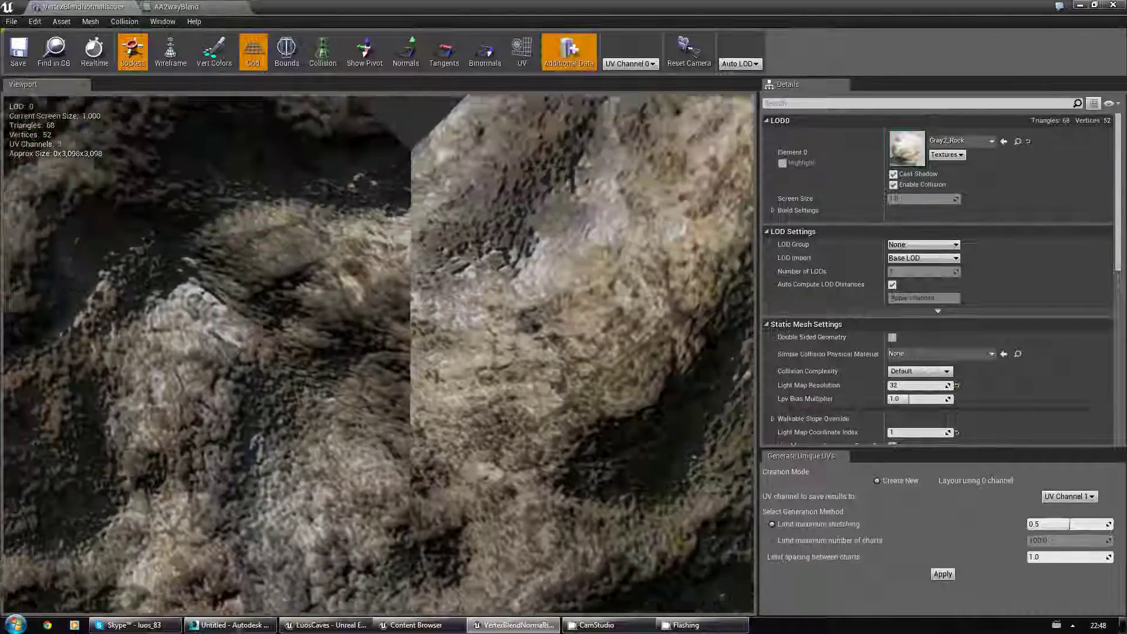
drag(529, 306, 490, 375)
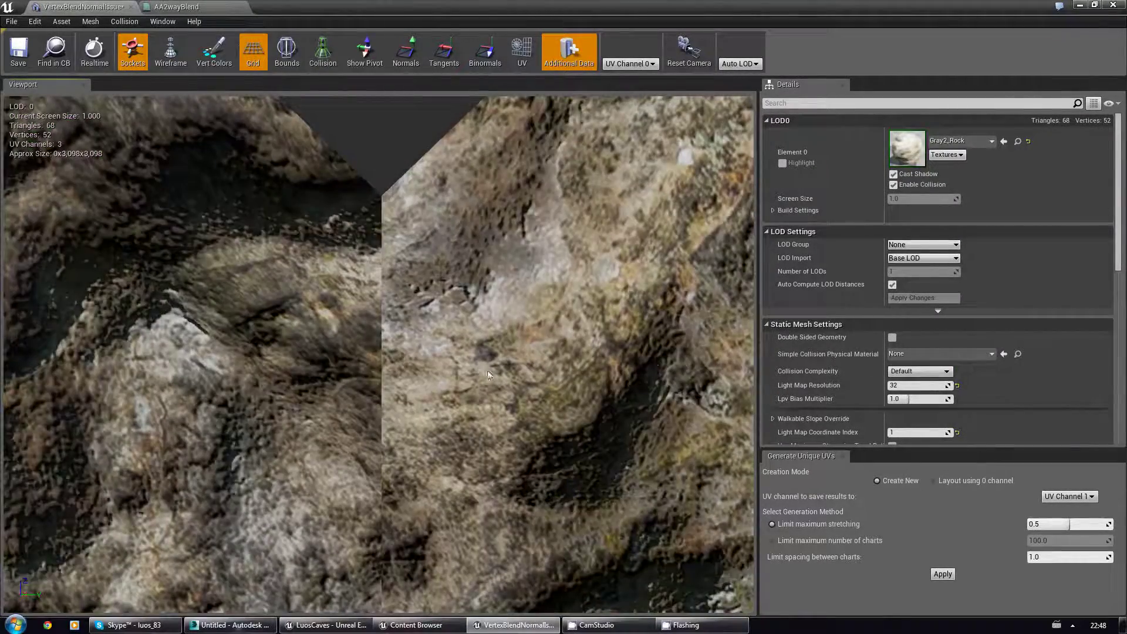
Reassign the AA2wayBlend material to the mesh's Element 0
click(963, 142)
scroll(1004, 294, up, 5)
click(1002, 274)
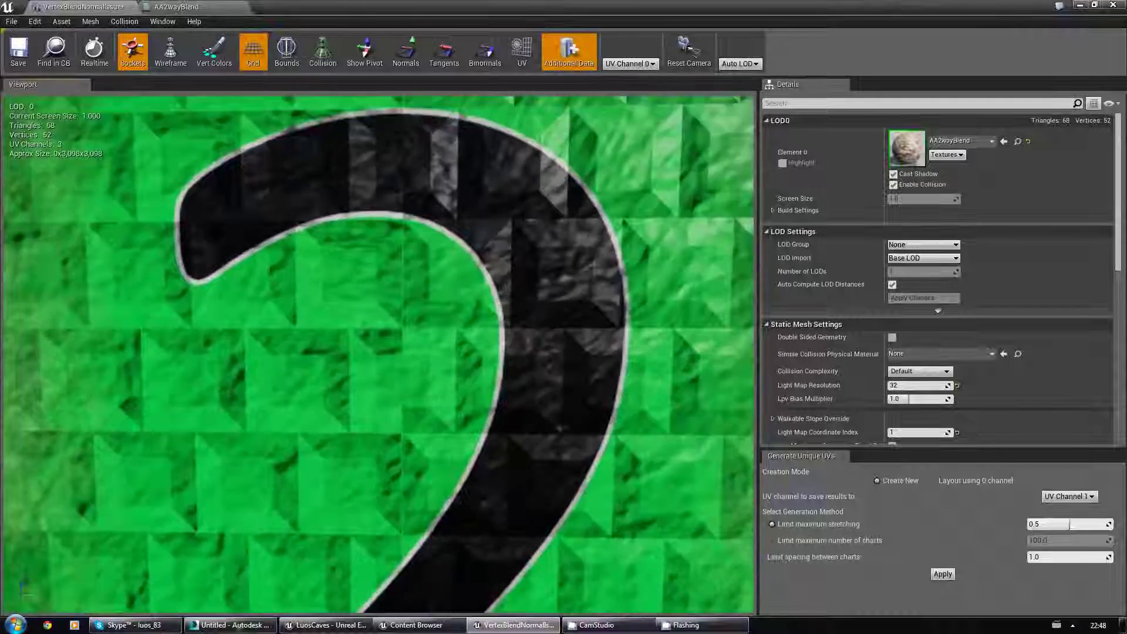
Examine how the AA2wayBlend brick normals shade across the central seam under different light directions and views
mouse_move(378, 354)
mouse_down()
mouse_move(458, 354)
mouse_move(379, 354)
mouse_up()
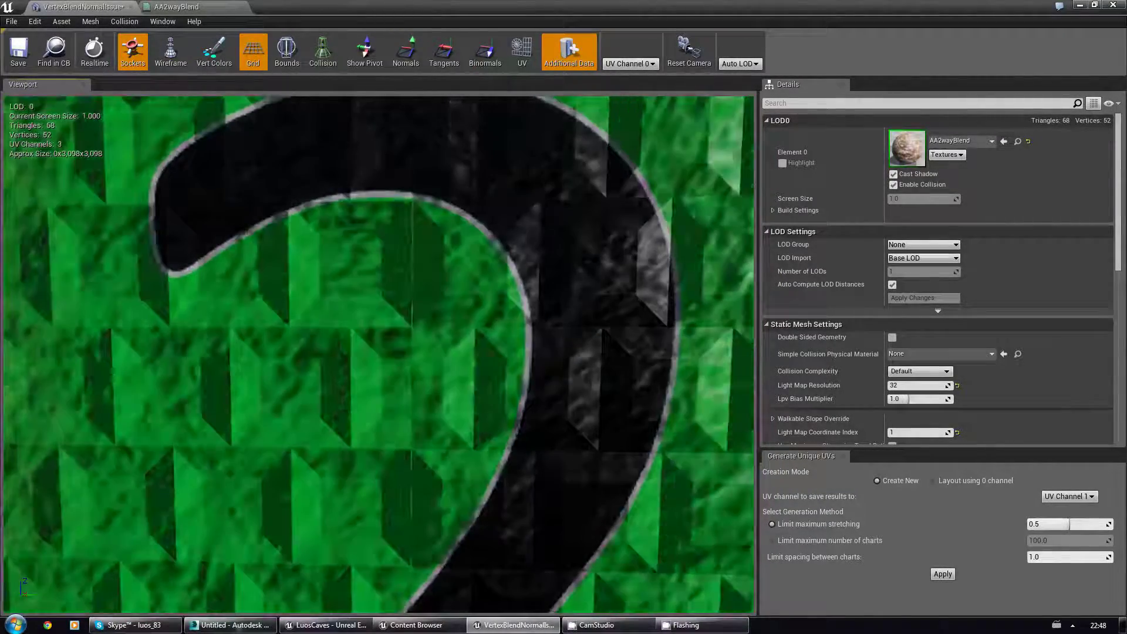
right_drag(379, 354, 379, 437)
middle_drag(379, 355, 382, 317)
right_drag(378, 355, 378, 322)
drag(379, 355, 396, 428)
drag(434, 631, 425, 631)
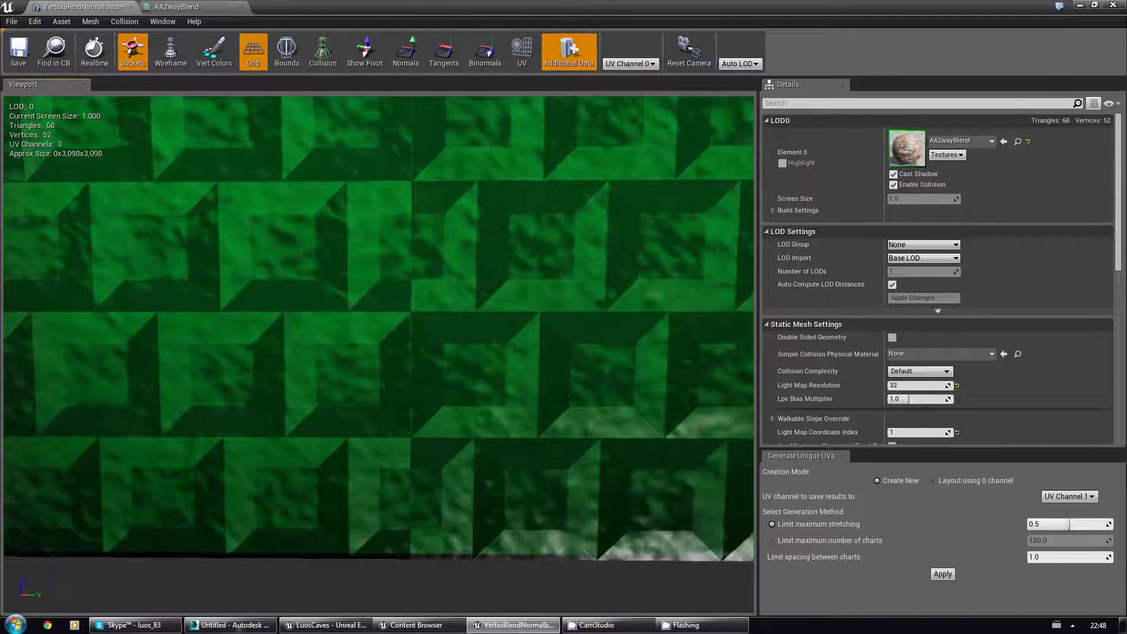
middle_drag(405, 312, 405, 352)
right_drag(405, 312, 405, 282)
middle_drag(405, 312, 402, 382)
right_drag(405, 311, 405, 335)
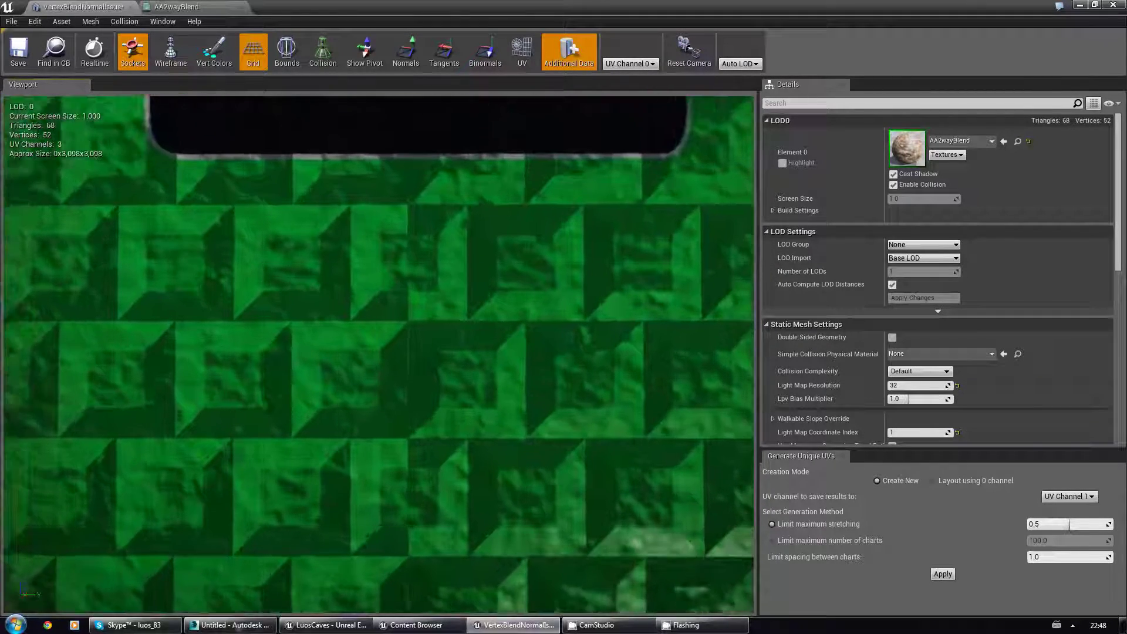
drag(407, 376, 408, 322)
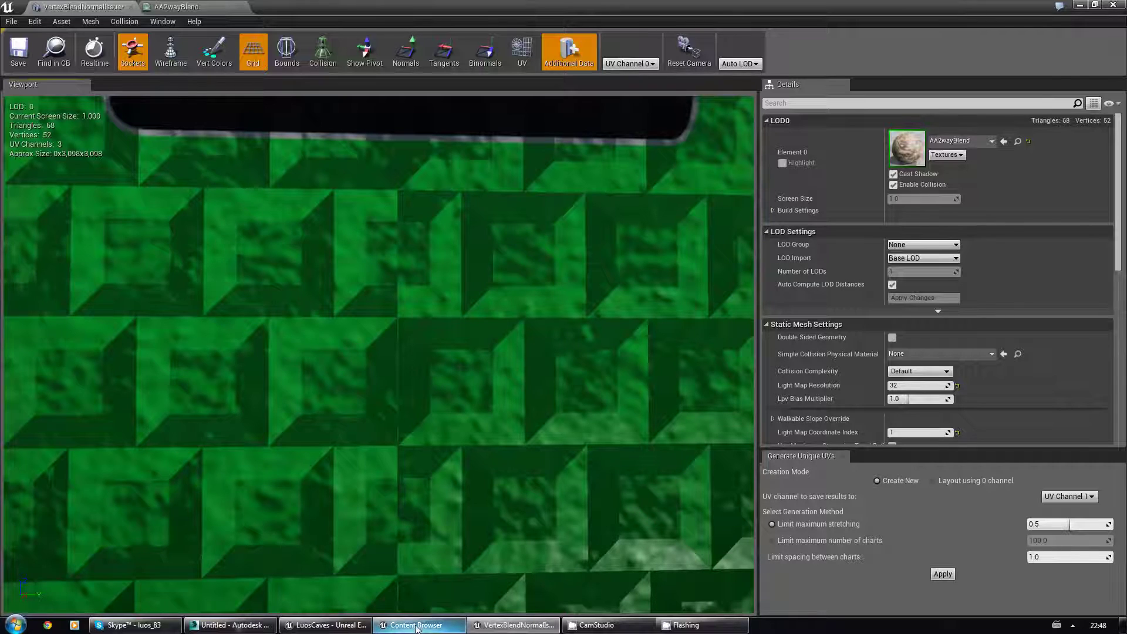
Switch to 3ds Max, select the plane, add an Unwrap UVW modifier and open its UV editor
mouse_move(296, 628)
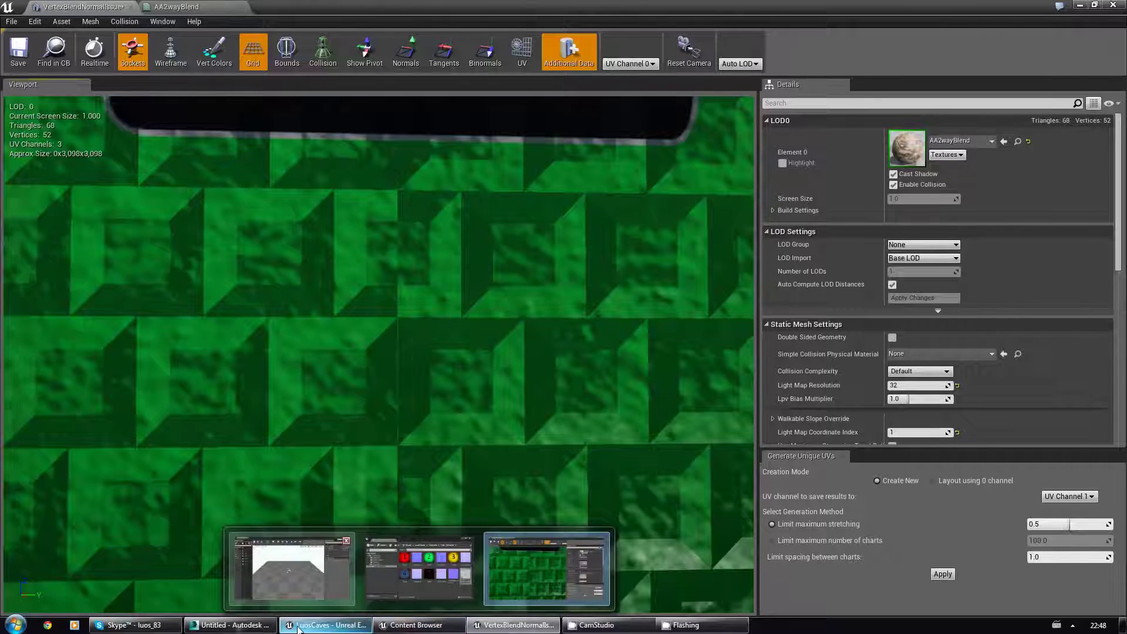
click(230, 624)
click(536, 285)
middle_drag(705, 261, 694, 320)
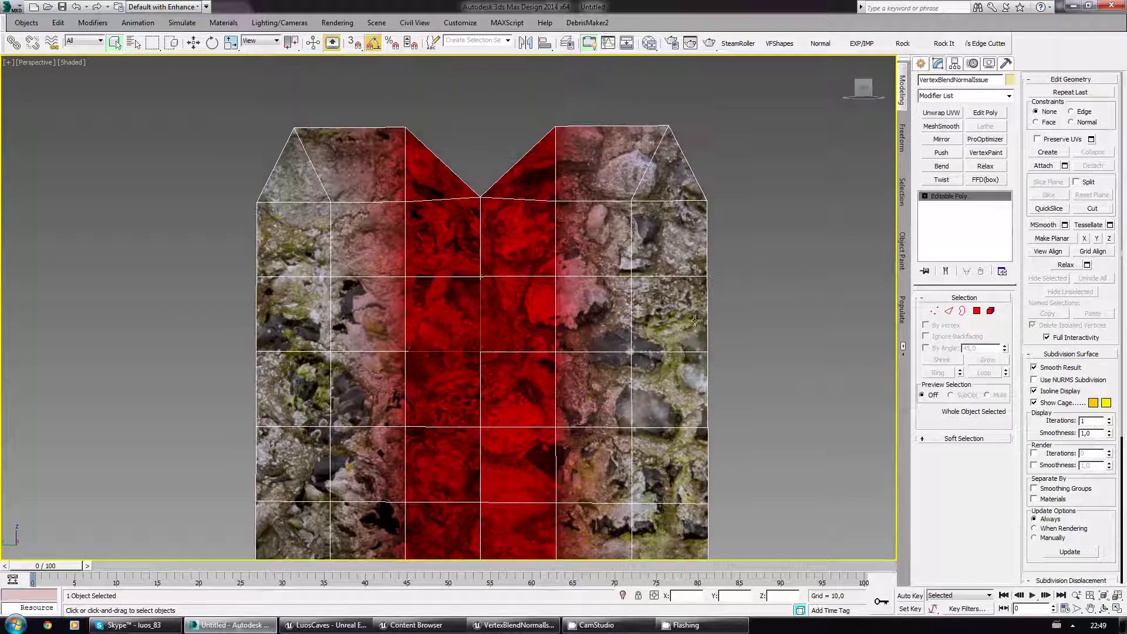
middle_drag(600, 354, 614, 304)
scroll(616, 293, down, 2)
scroll(617, 293, up, 2)
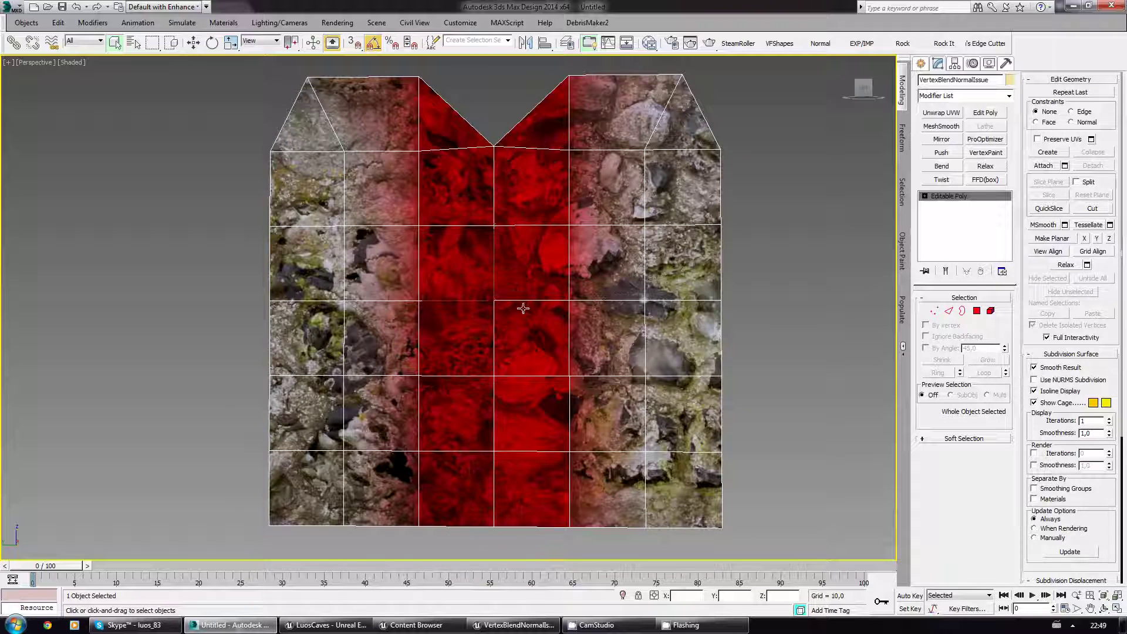
click(942, 113)
click(963, 435)
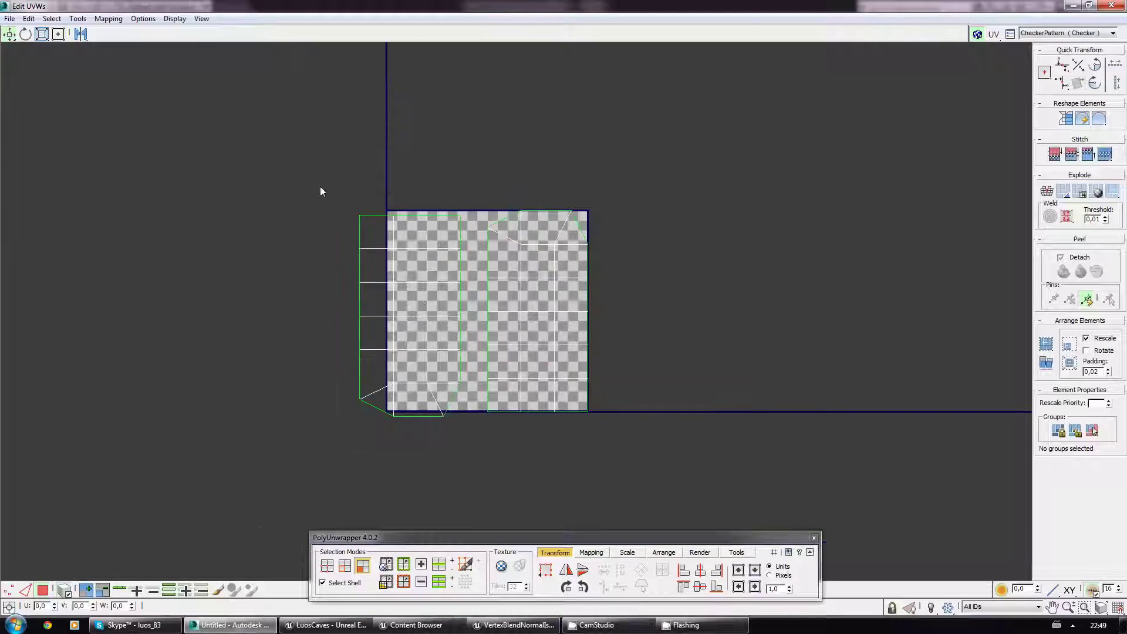
Rotate the left UV shell 180 degrees and join it to the right shell along their shared central edge
drag(473, 444, 474, 444)
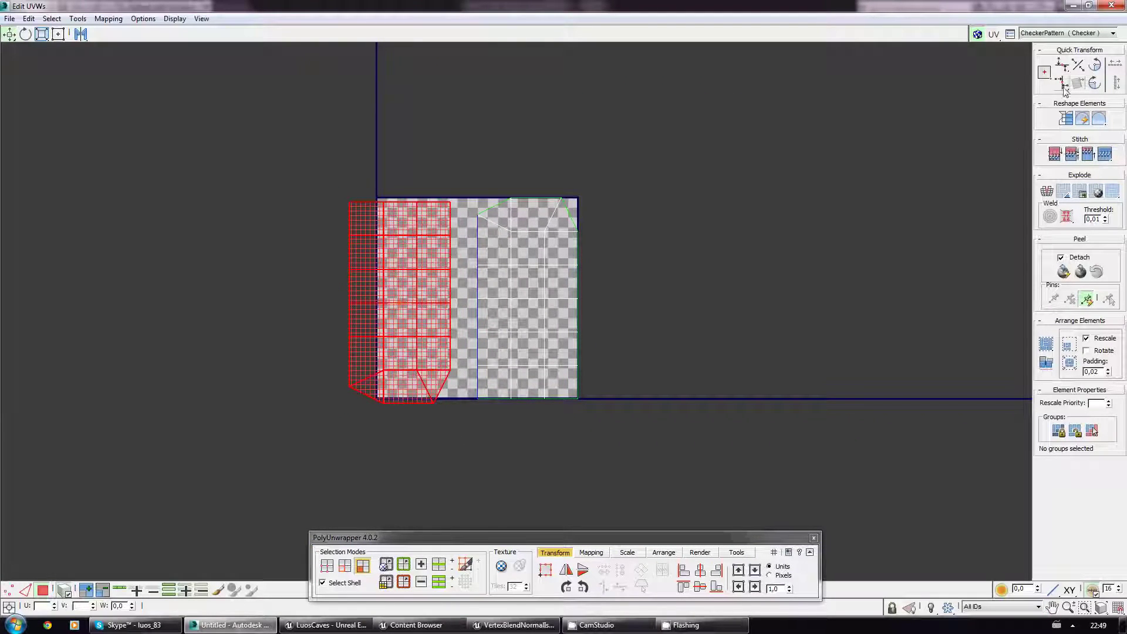
click(1095, 66)
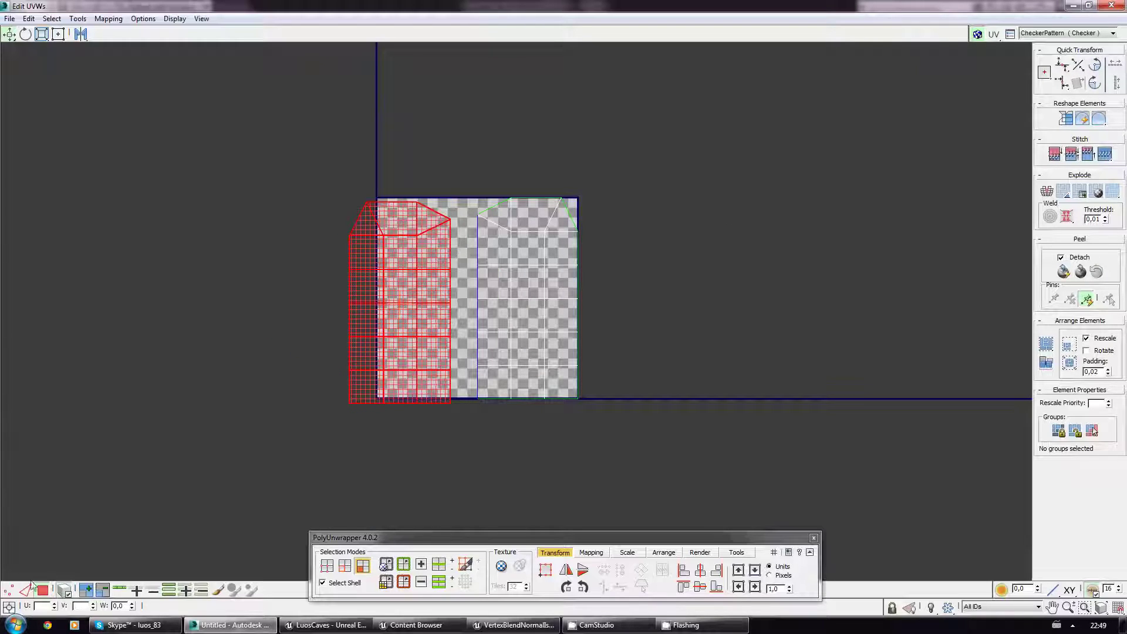
click(8, 589)
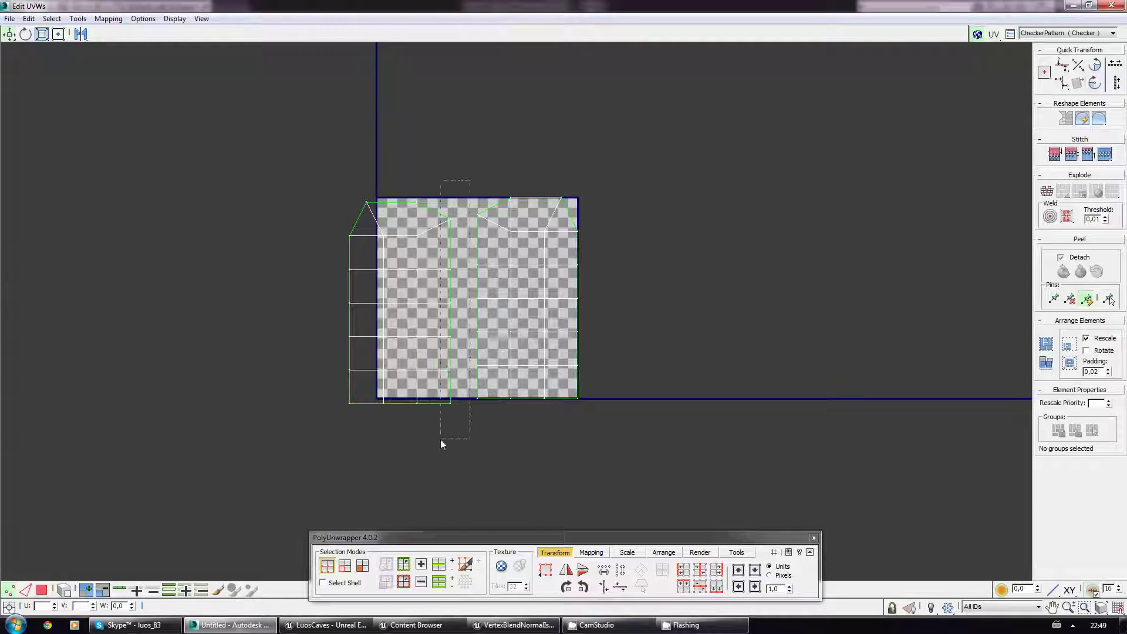
key(s)
Select all vertices of the joined UV layout and fit it to fill the 0–1 texture square
drag(640, 164, 262, 505)
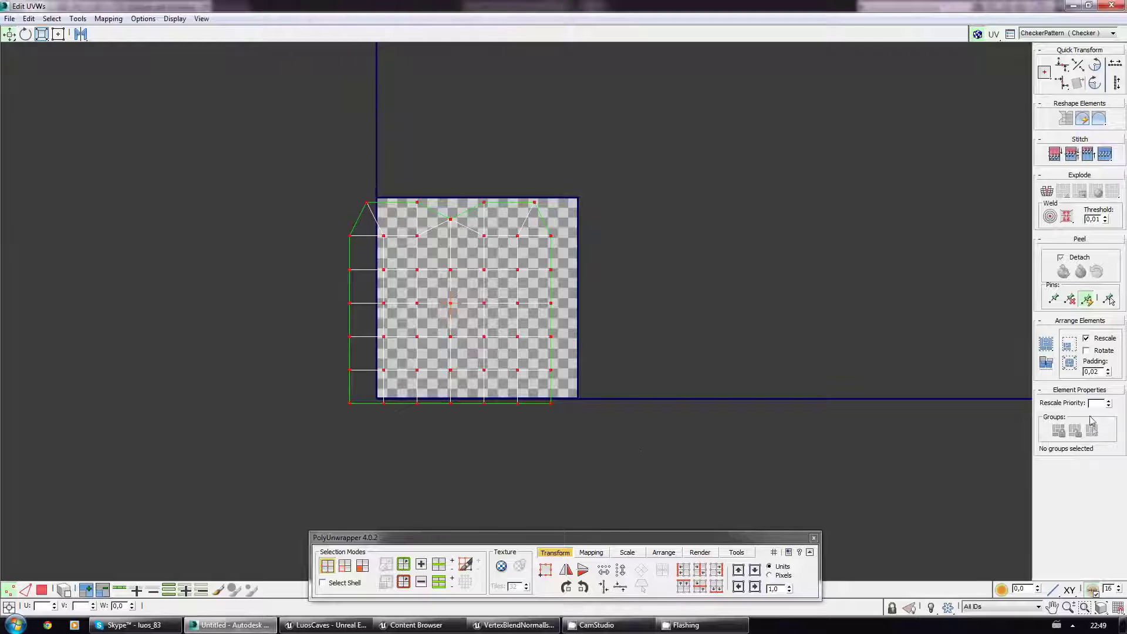
click(1068, 344)
scroll(629, 327, up, 2)
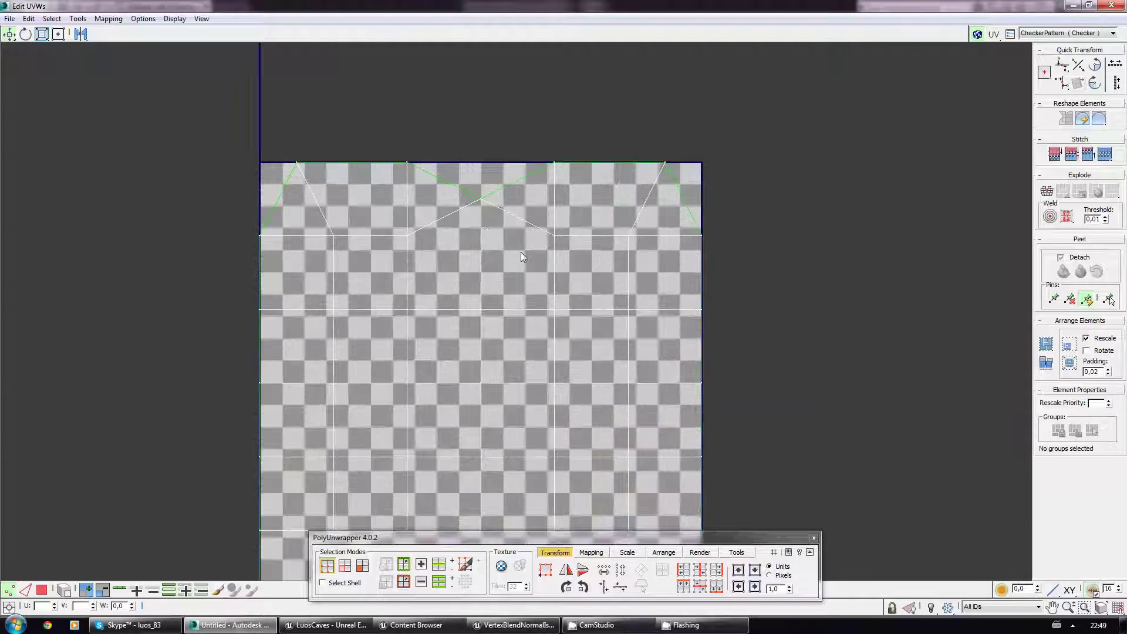
scroll(521, 252, up, 2)
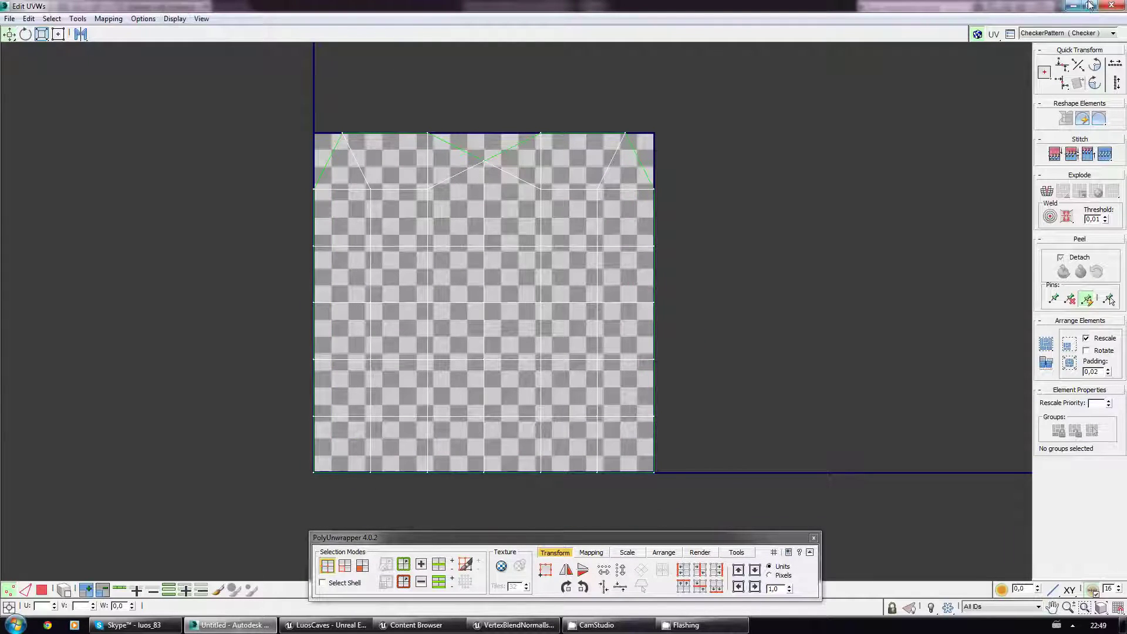
Close the UV editor and collapse the corrected Unwrap UVW modifier into the plane's Editable Poly
click(1089, 4)
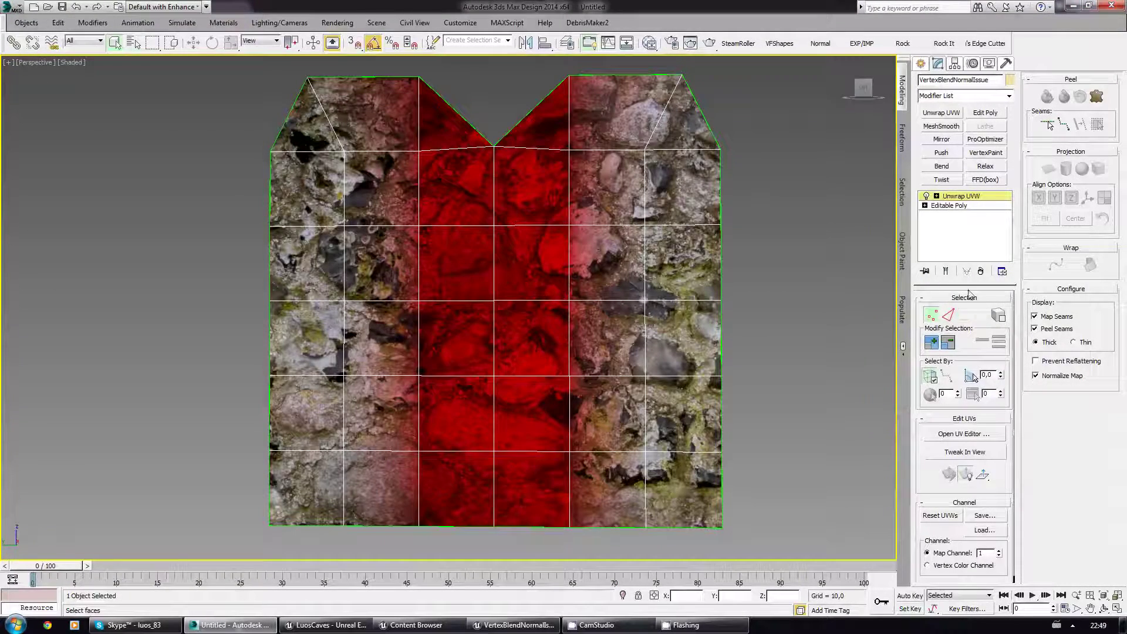
right_click(963, 196)
click(1003, 317)
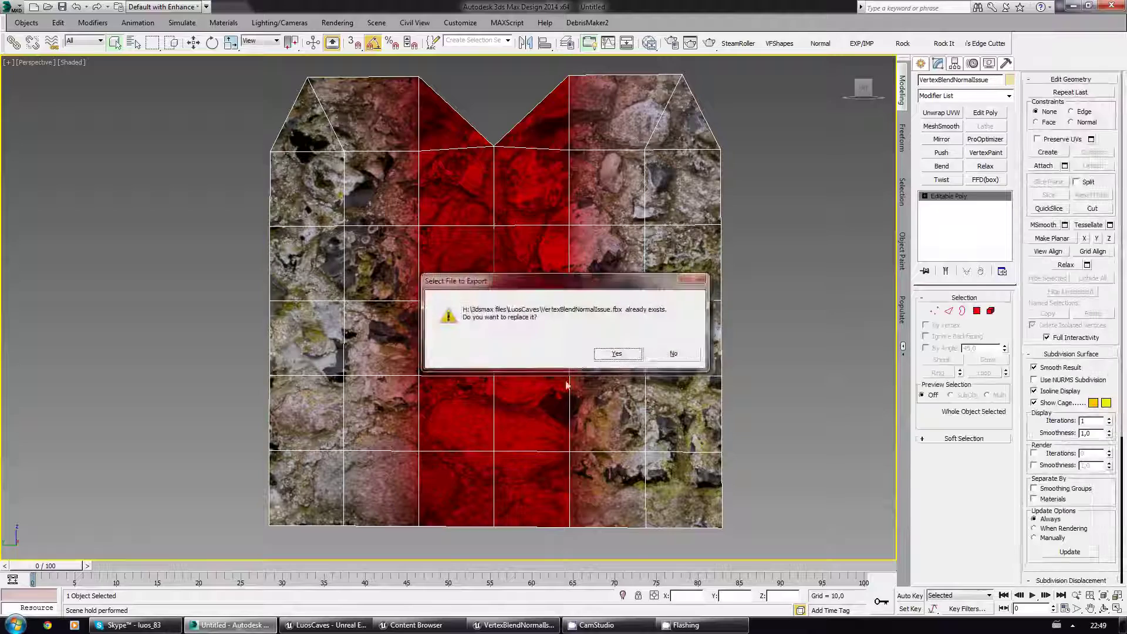
Export the plane as VertexBlendNormalIssue.fbx with the current FBX export settings, replacing the existing file
click(619, 354)
click(647, 472)
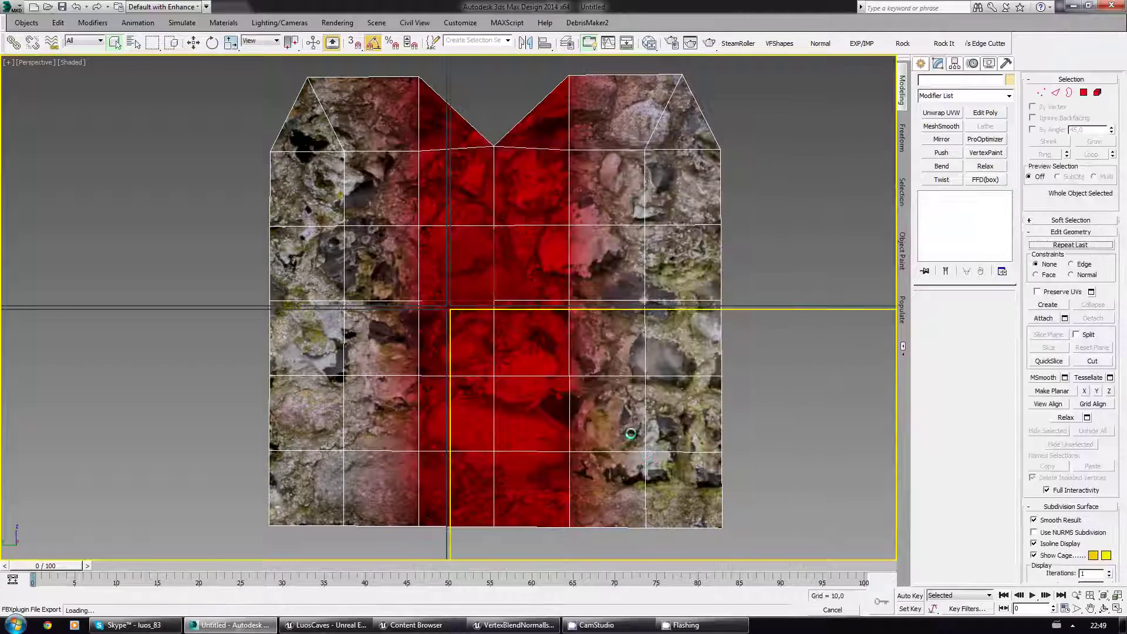
click(653, 356)
Switch to Unreal and reimport VertexBlendNormalIssue.fbx as a static mesh into Test_Textures using Import Normals and Tangents
click(420, 625)
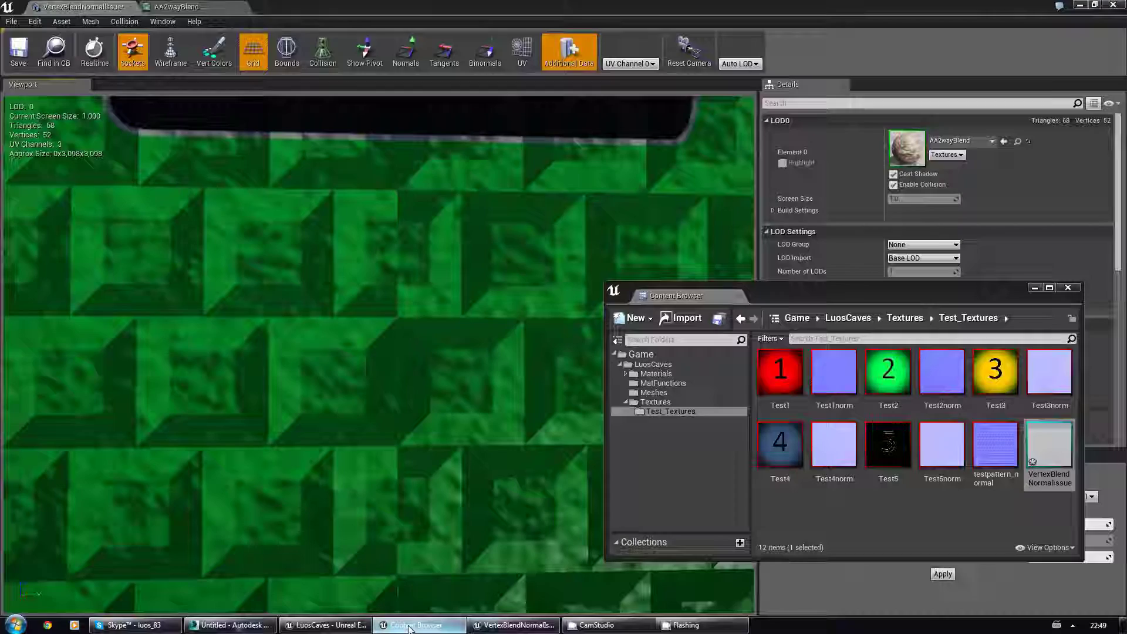
click(692, 319)
double_click(293, 141)
click(535, 329)
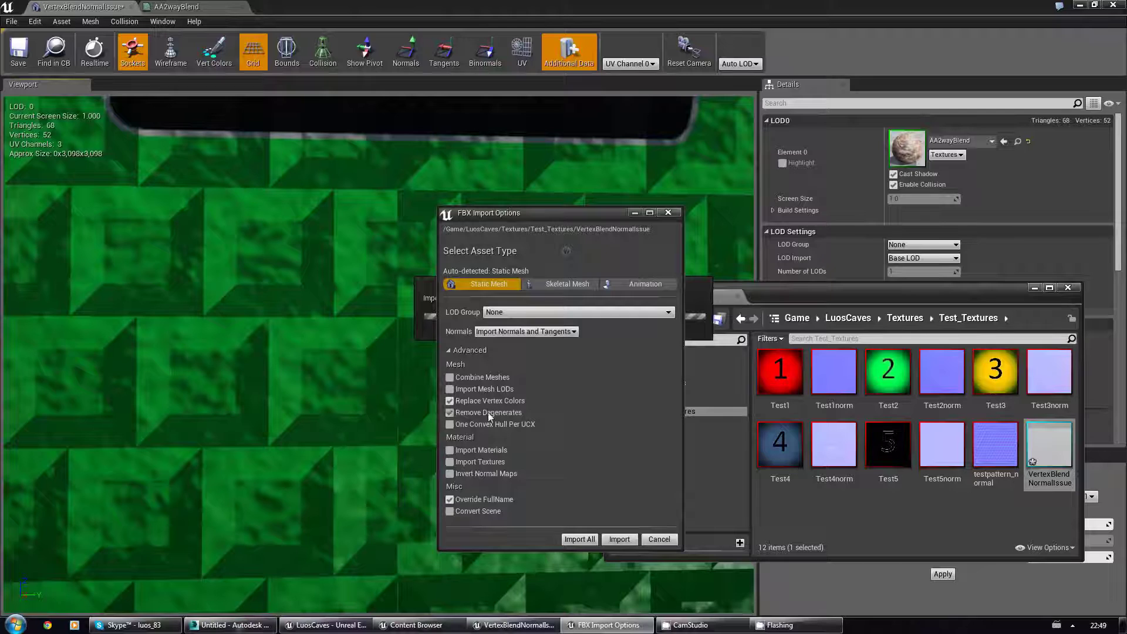
click(474, 413)
click(592, 537)
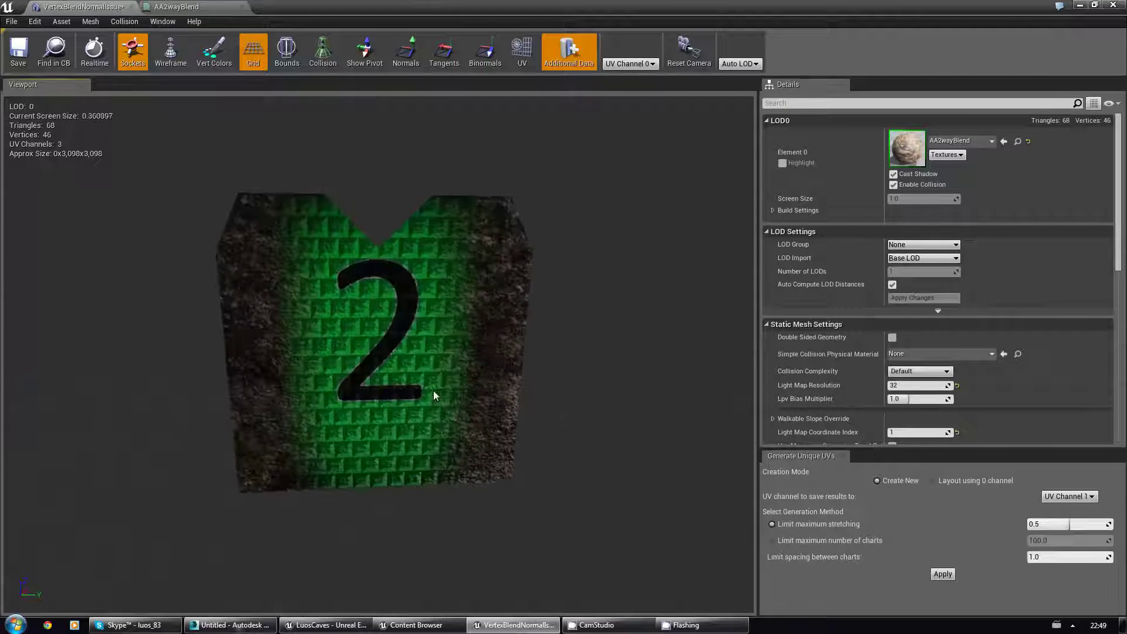
Examine how the brick normal map shades around the centre of the reimported mesh under different light directions
drag(429, 393, 443, 335)
scroll(379, 352, up, 5)
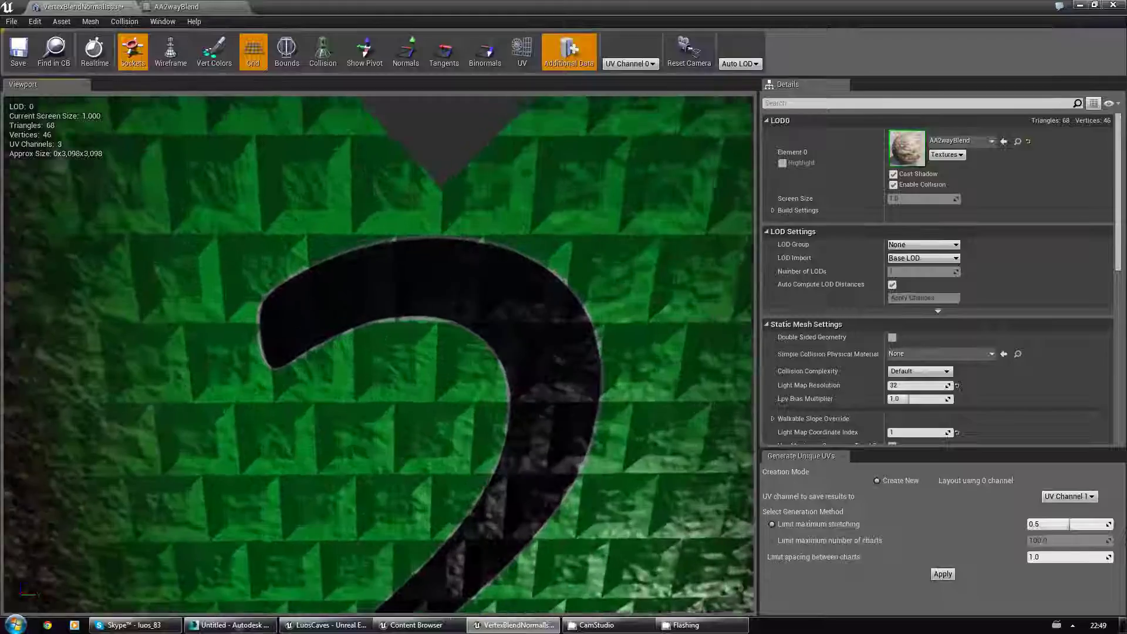
scroll(392, 411, down, 3)
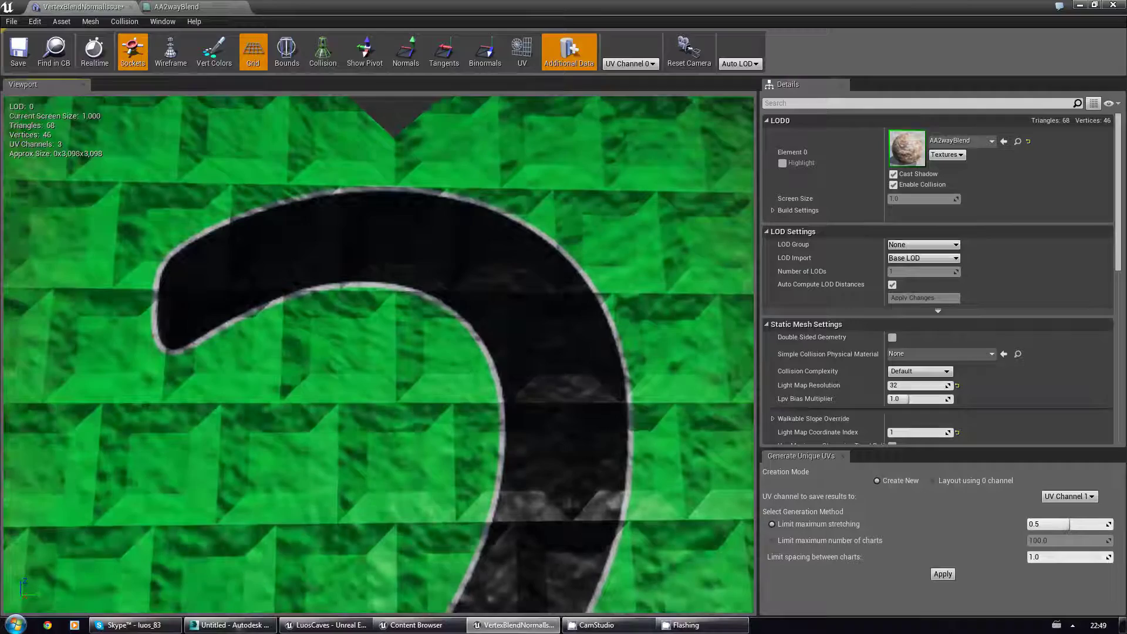
drag(395, 397, 395, 487)
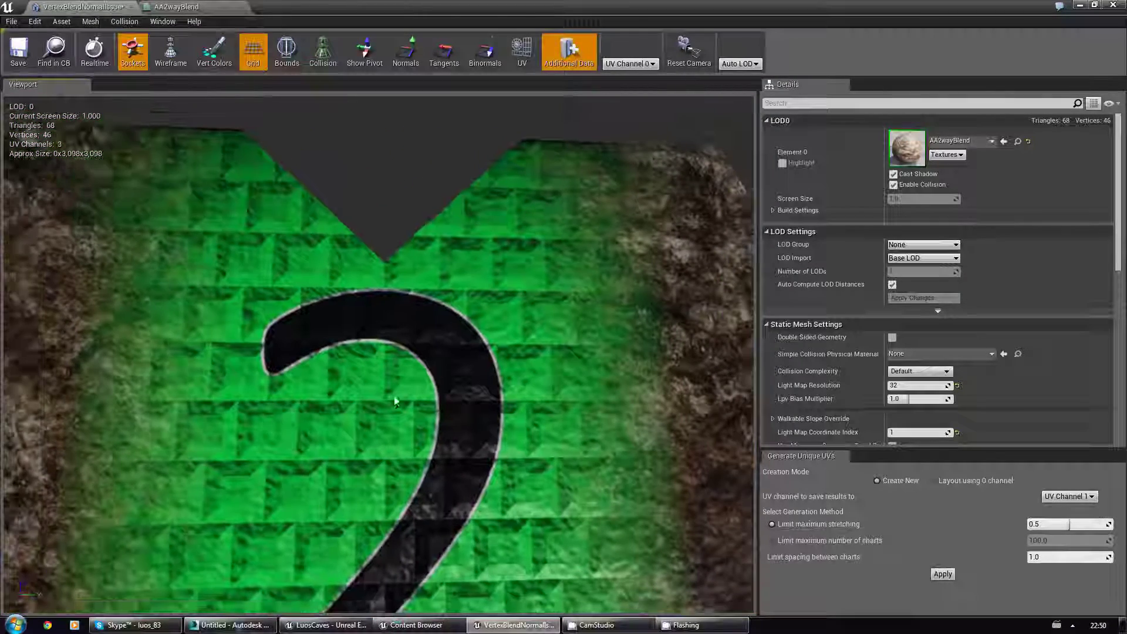
Inspect the AA2wayBlend material's two wall texture nodes and the coordinate indexes of the TexCoord nodes feeding them
click(210, 11)
right_drag(605, 156, 634, 366)
click(468, 188)
click(533, 190)
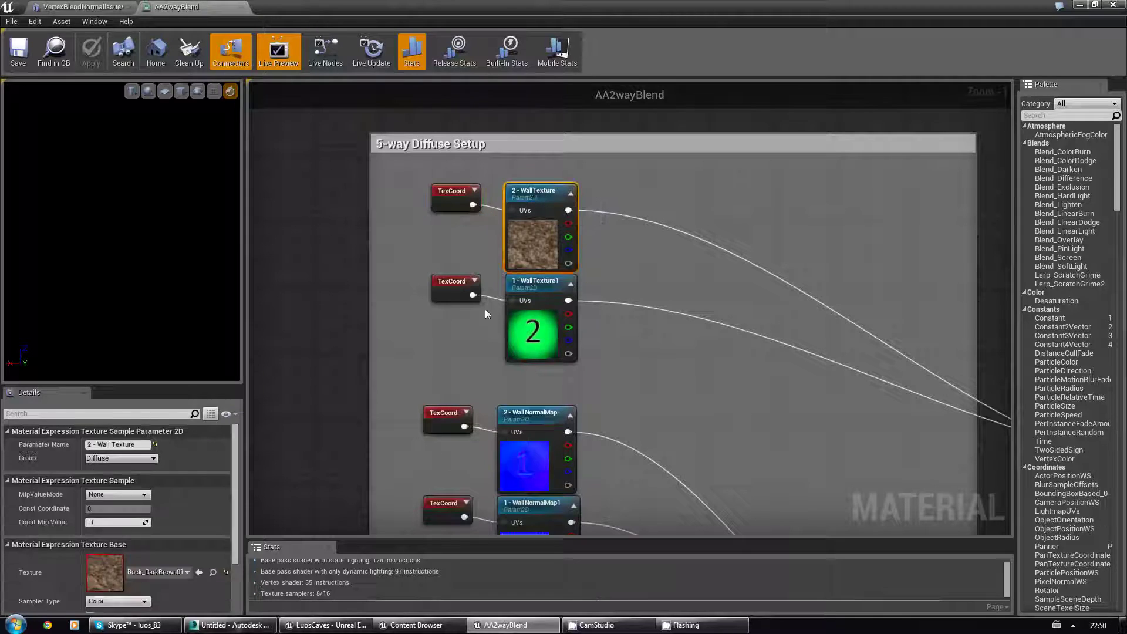
click(447, 287)
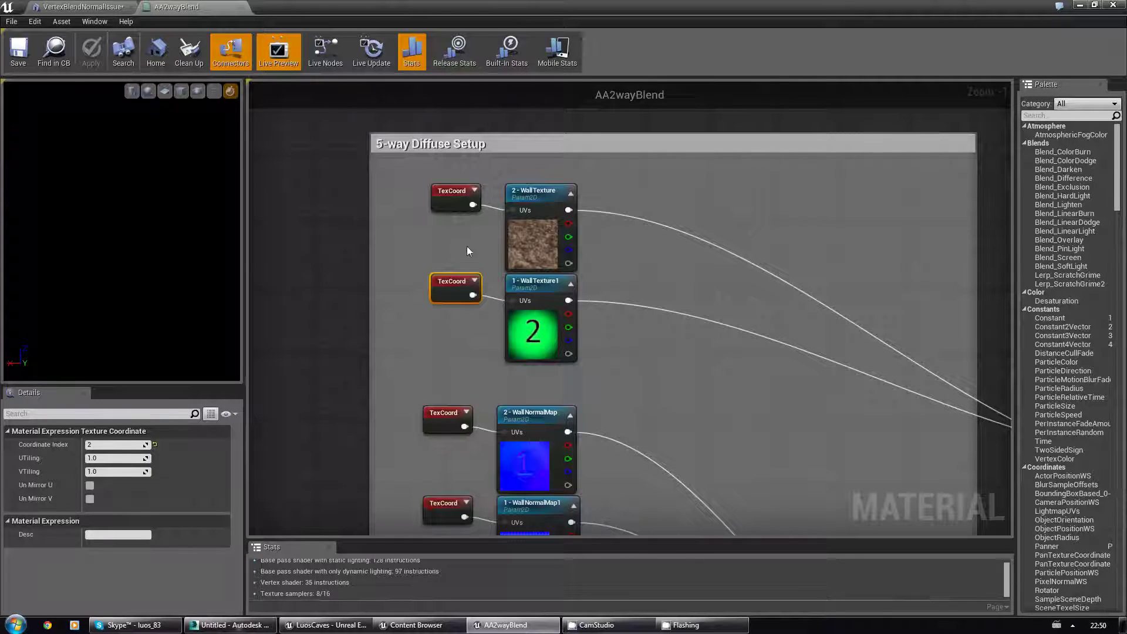
click(541, 191)
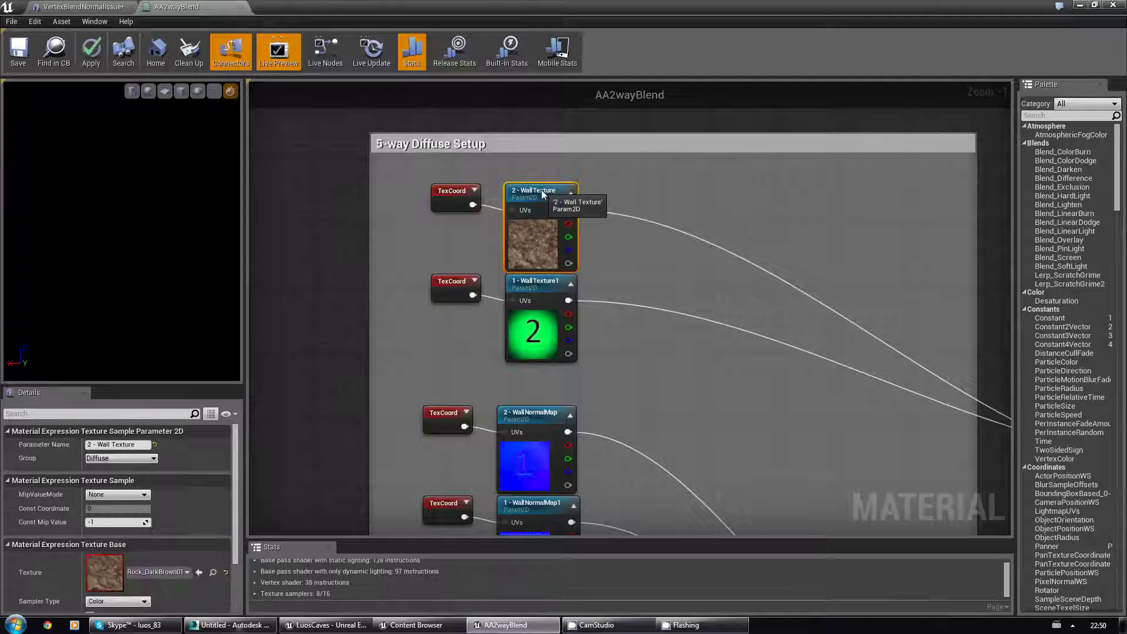
click(453, 192)
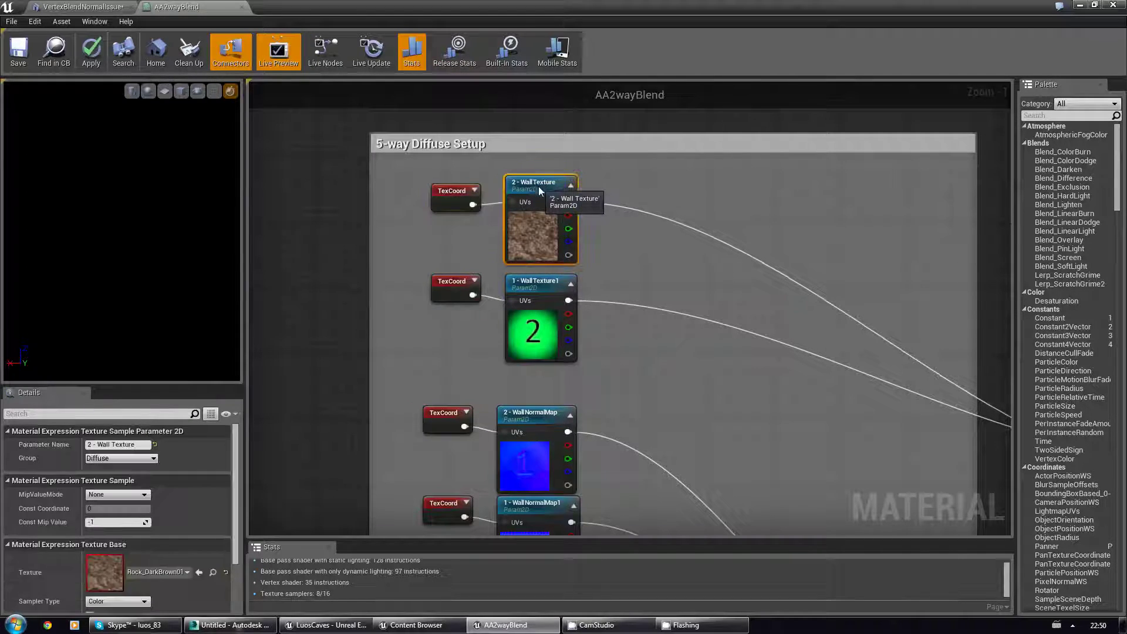
drag(455, 284, 464, 285)
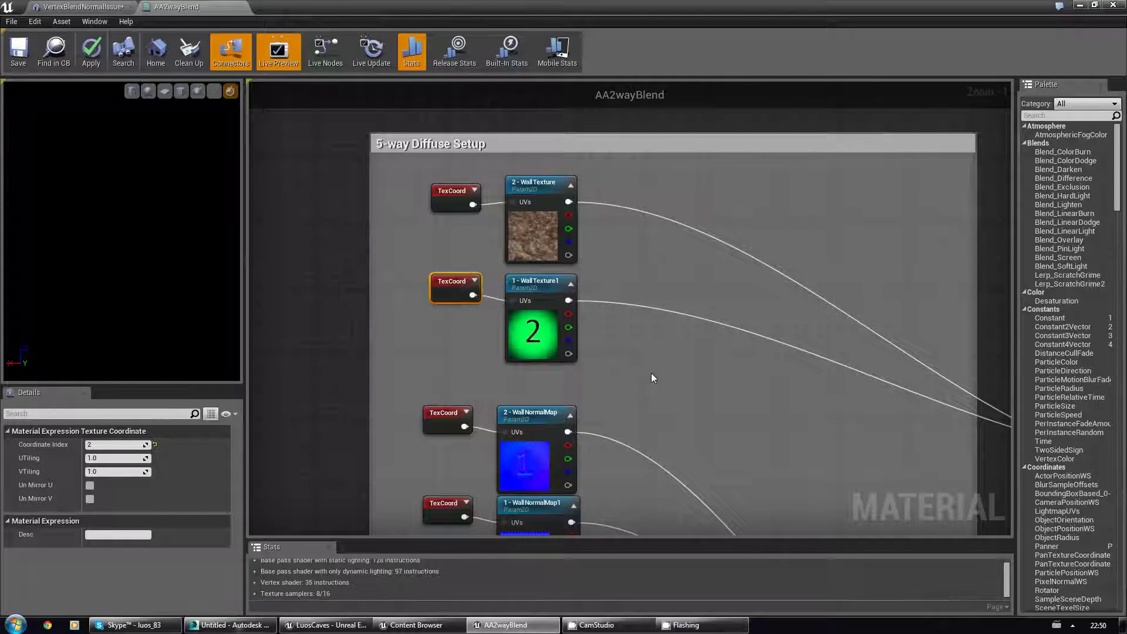
click(528, 301)
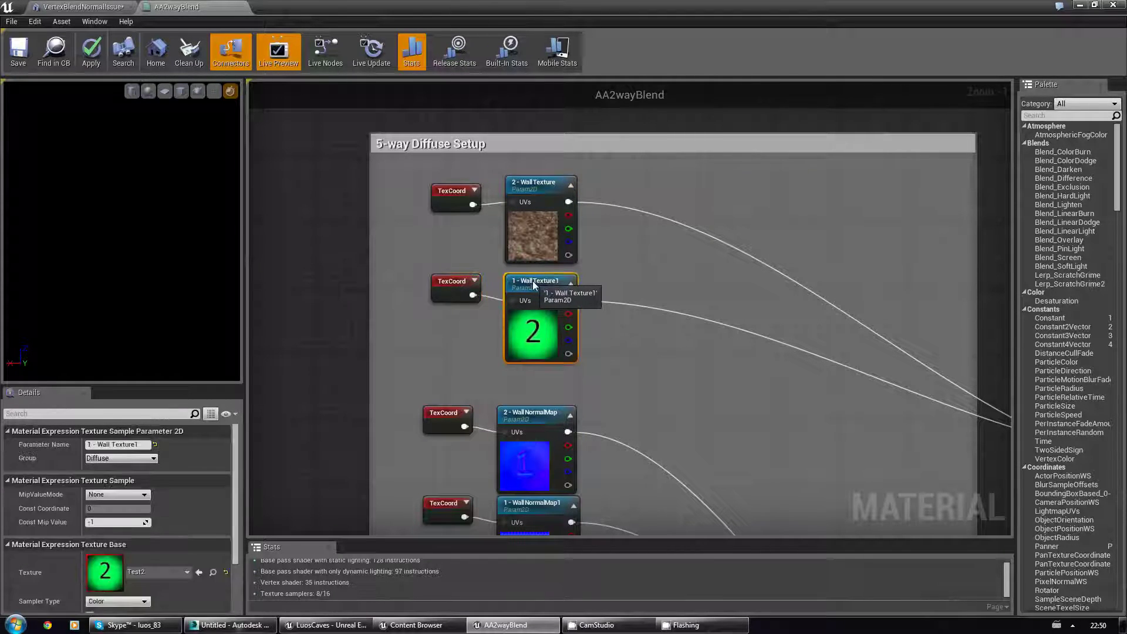
click(655, 433)
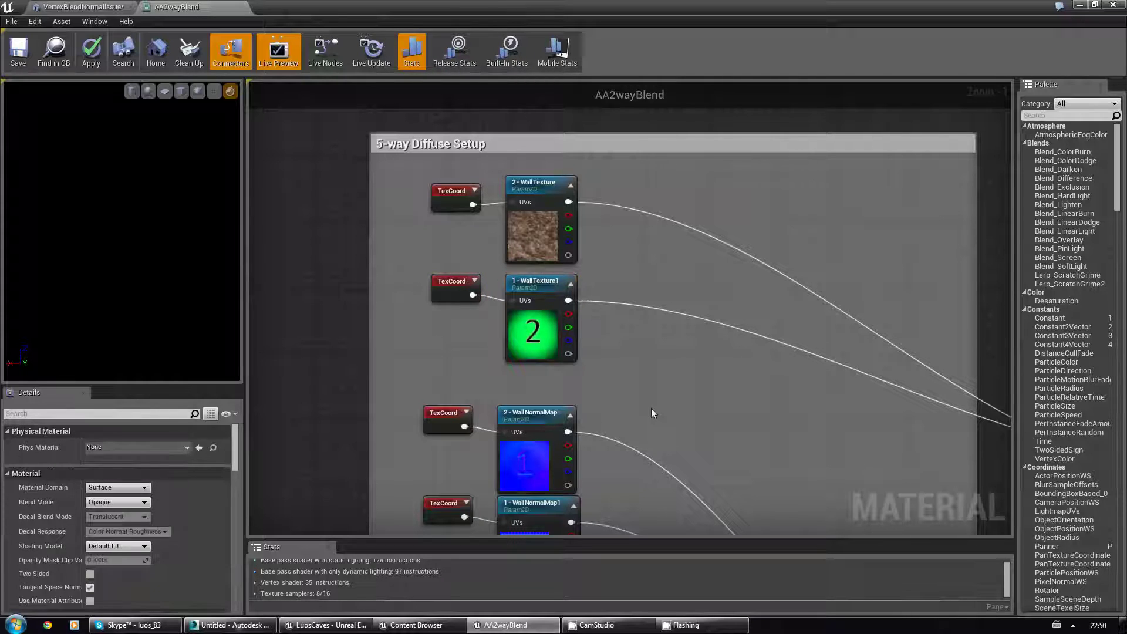
Switch to 3ds Max, select the plane, add an Unwrap UVW modifier and open its UV editor
click(237, 631)
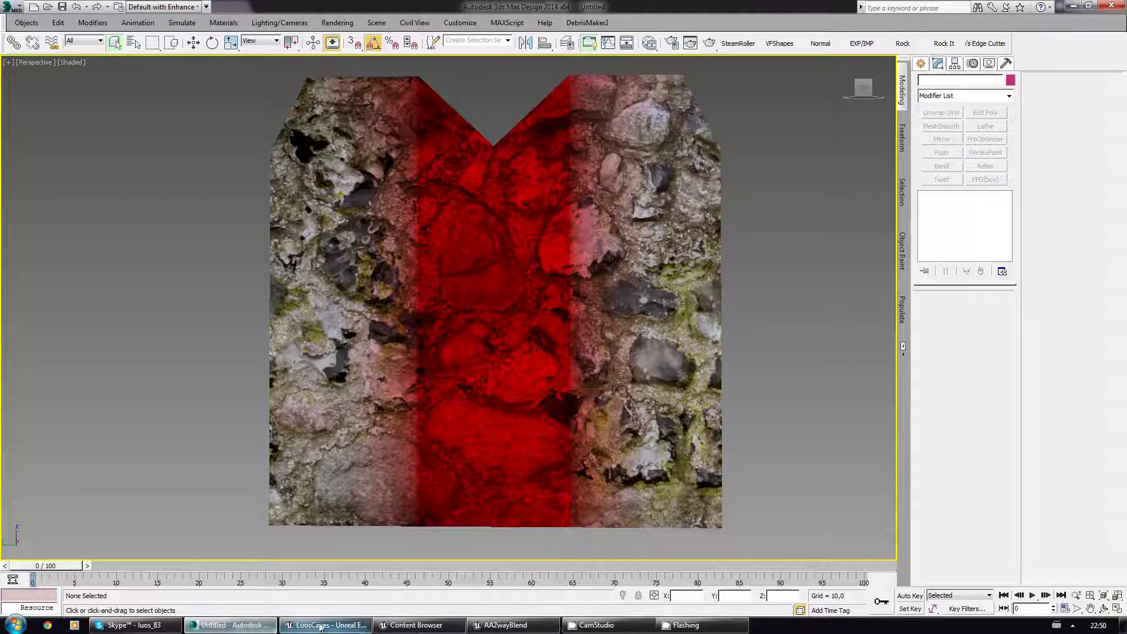
click(505, 311)
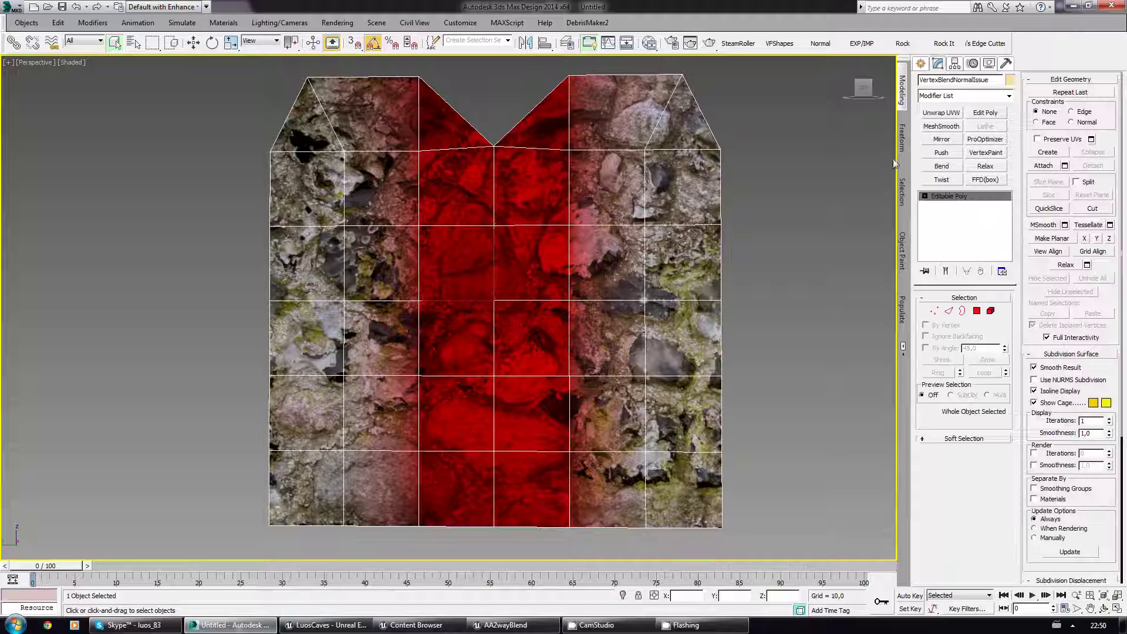
click(945, 114)
click(962, 436)
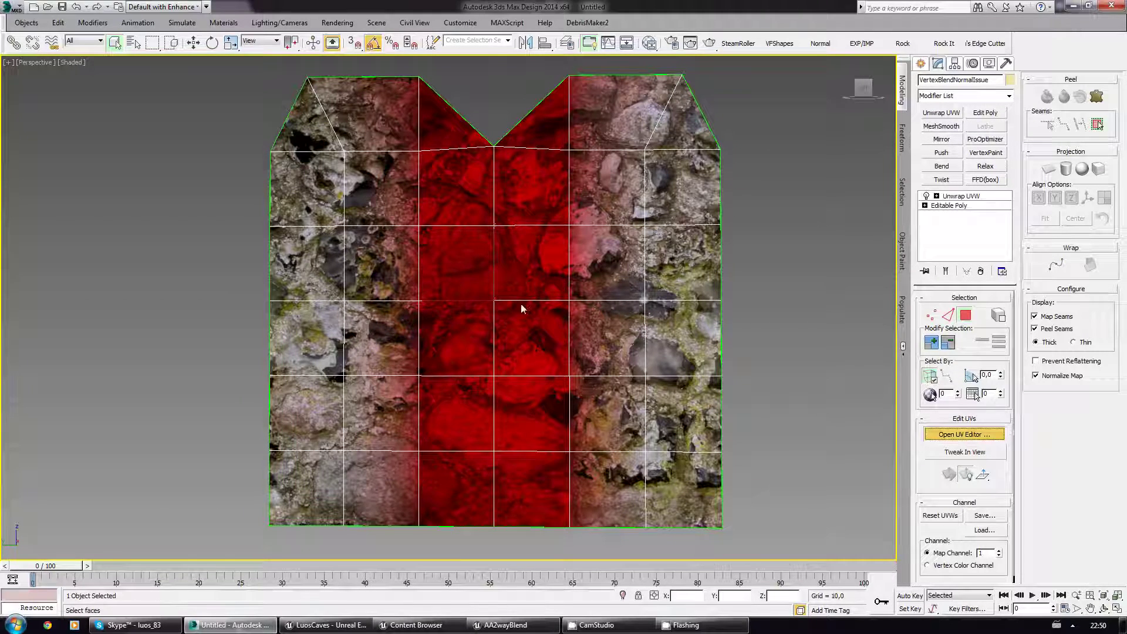
Select the plane's entire UV layout and rotate it 180 degrees
key(ctrl+a)
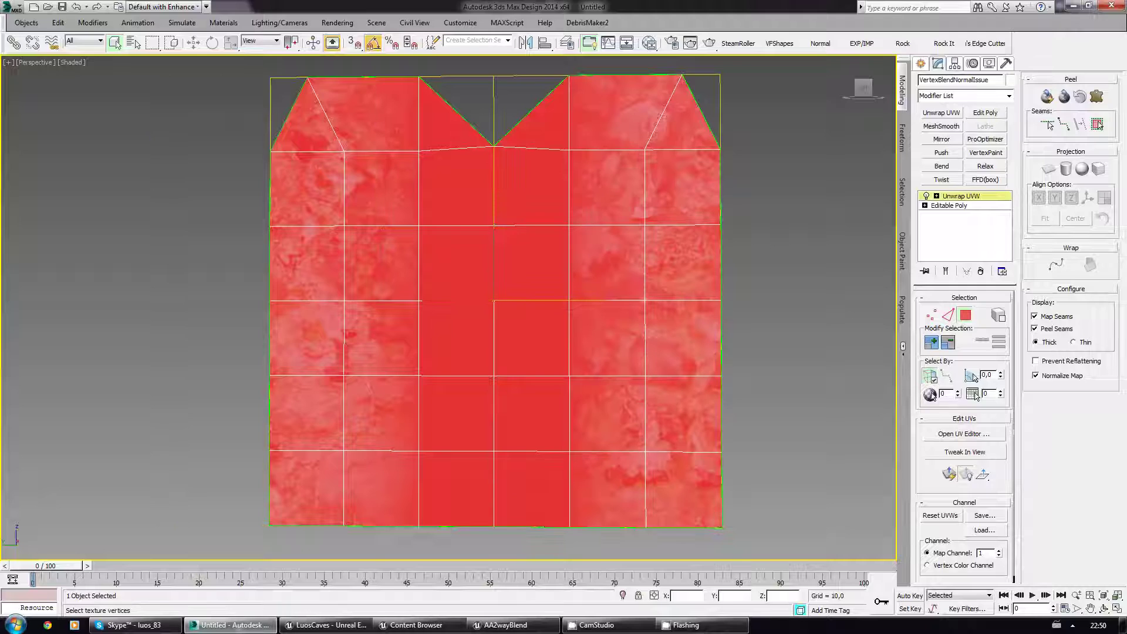
key(ctrl+e)
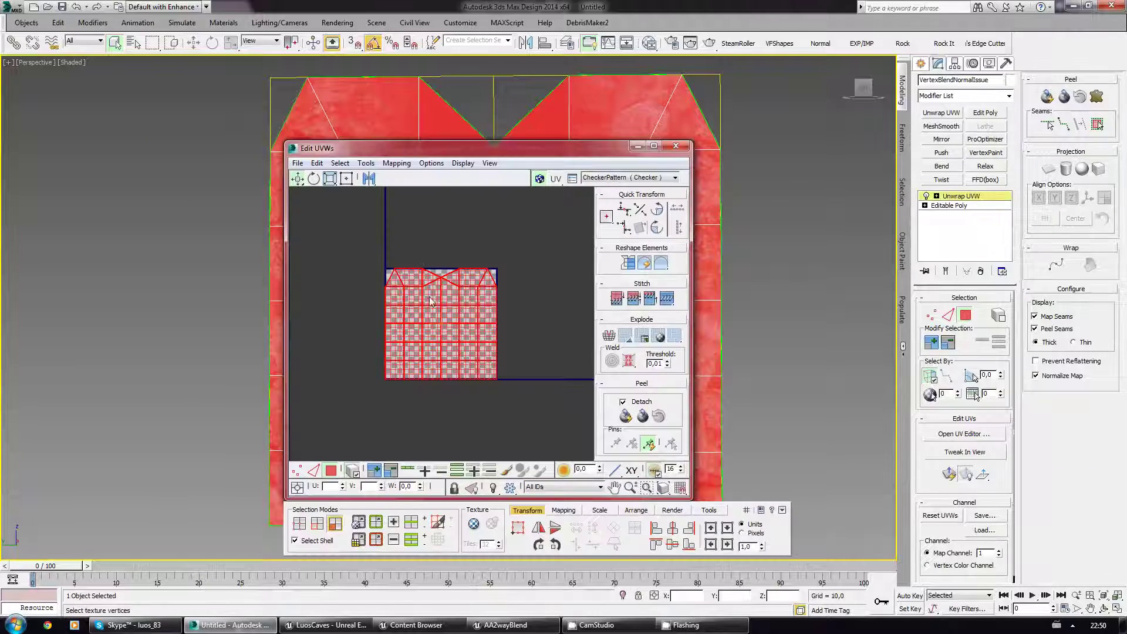
double_click(657, 209)
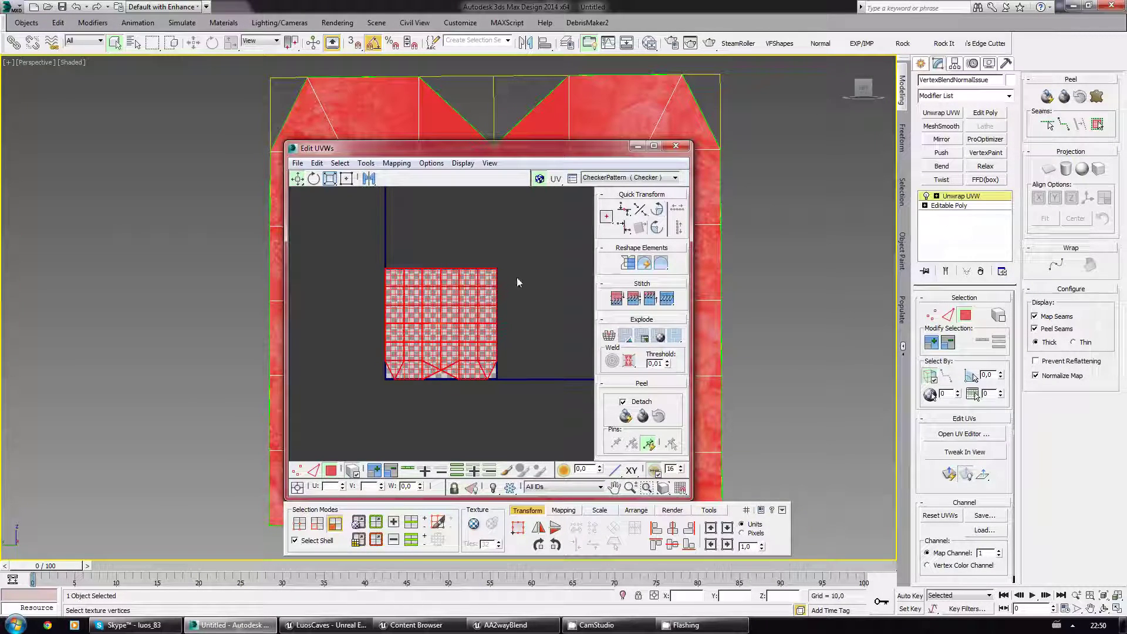
click(516, 270)
Collapse the Unwrap UVW modifier into the Editable Poly and export the plane over the existing FBX file
click(675, 146)
right_click(959, 196)
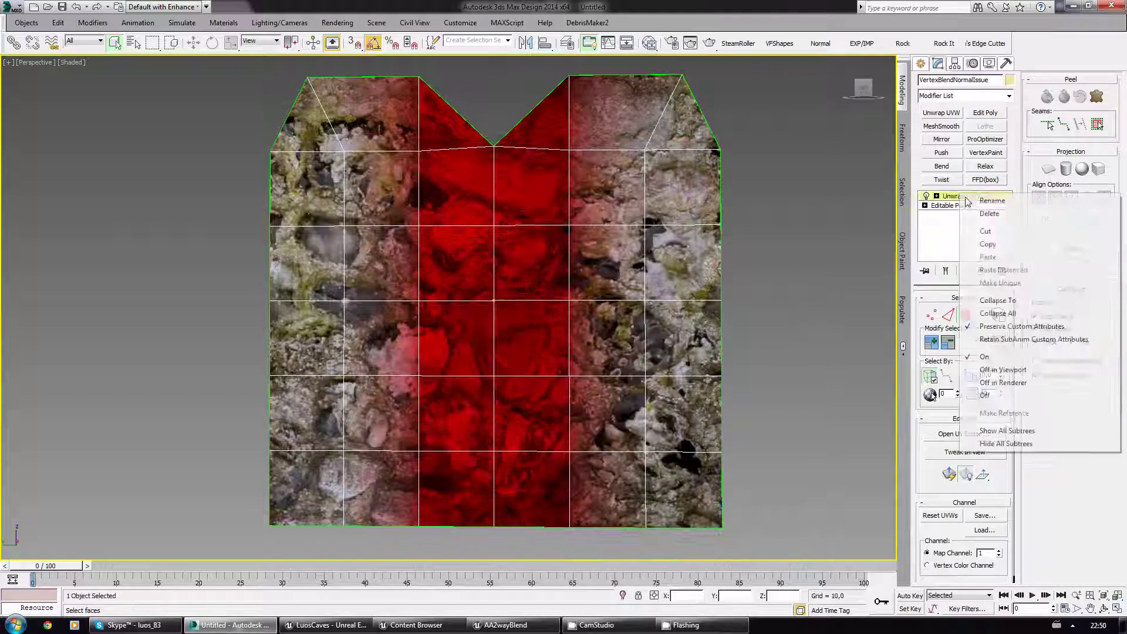
click(1009, 315)
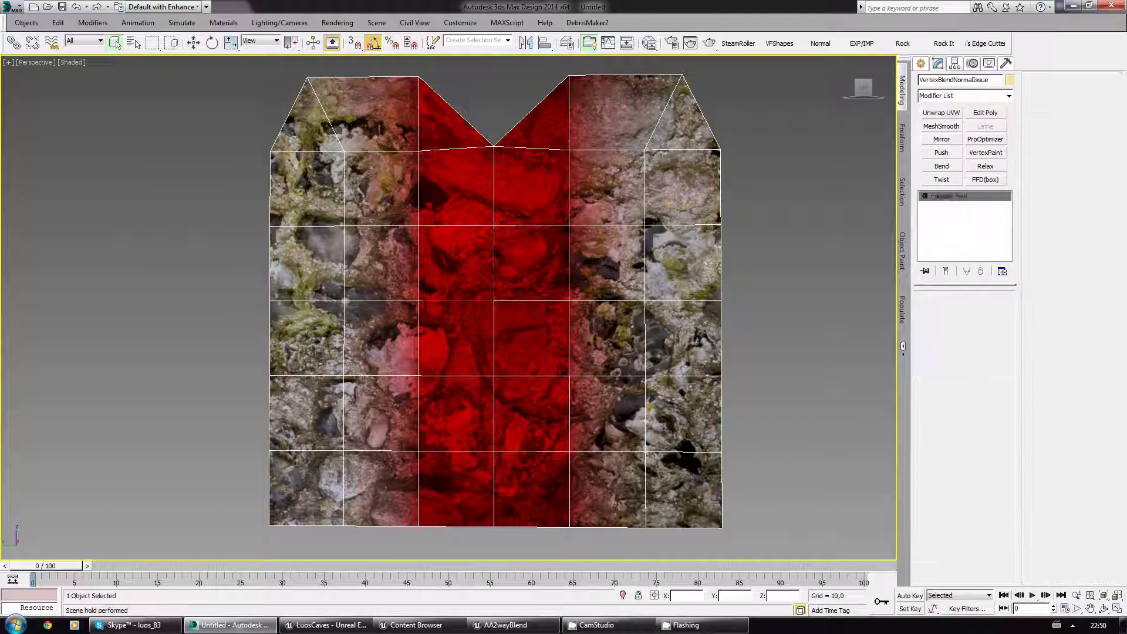
click(614, 355)
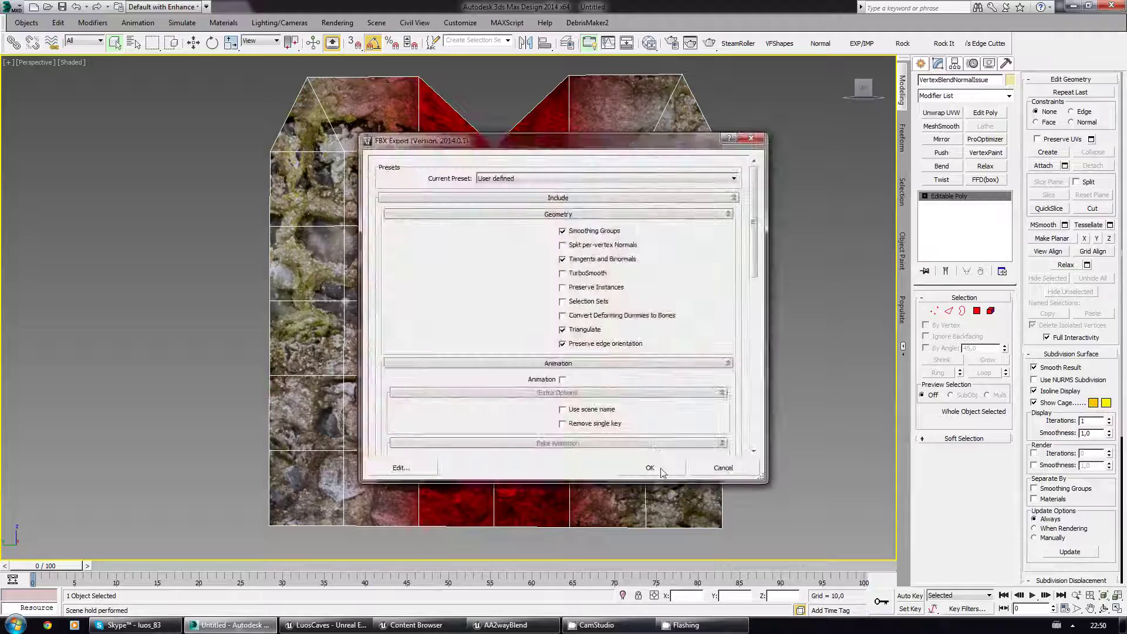
click(651, 465)
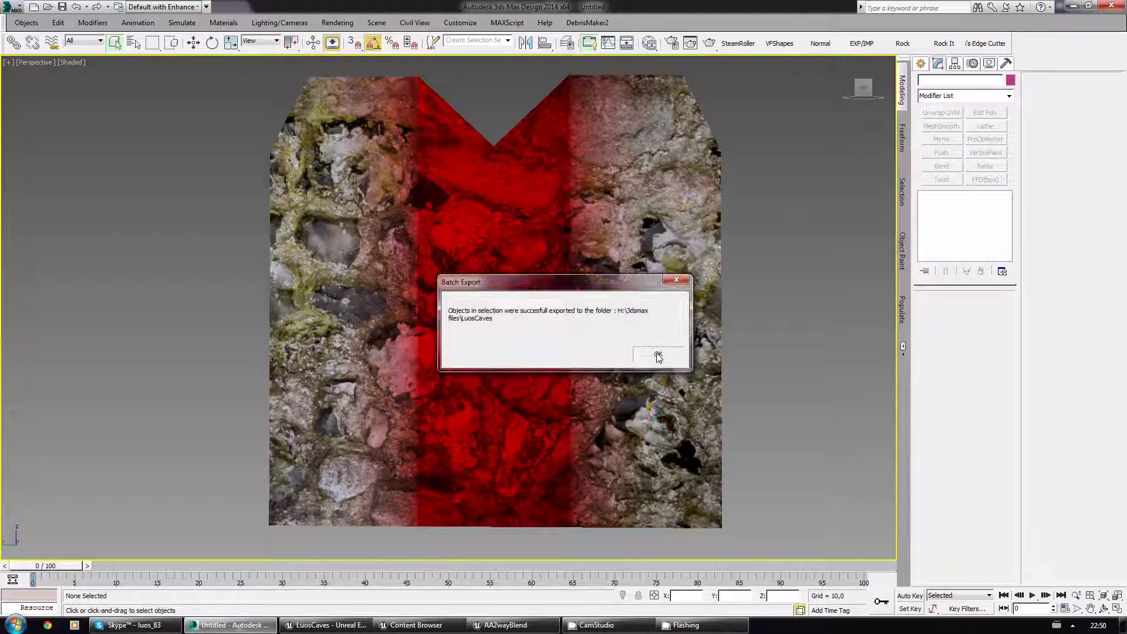
click(657, 354)
Switch to Unreal's Content Browser and reimport the plane's FBX over the VertexBlendNormalIssue mesh in Test_Textures
click(413, 624)
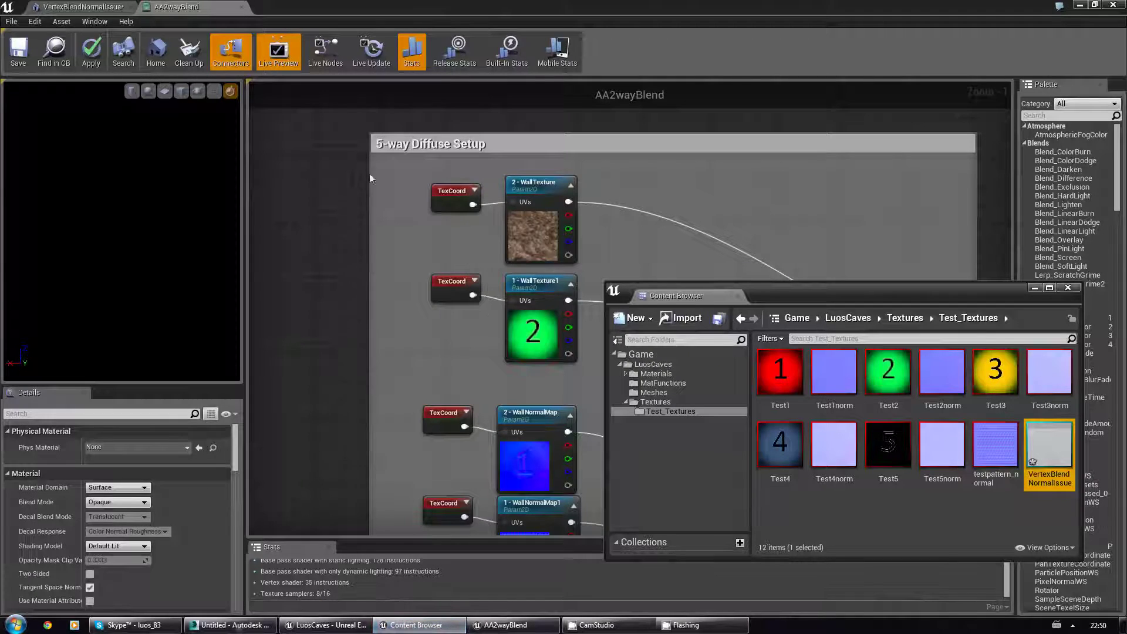
click(681, 317)
double_click(264, 140)
click(585, 376)
click(579, 378)
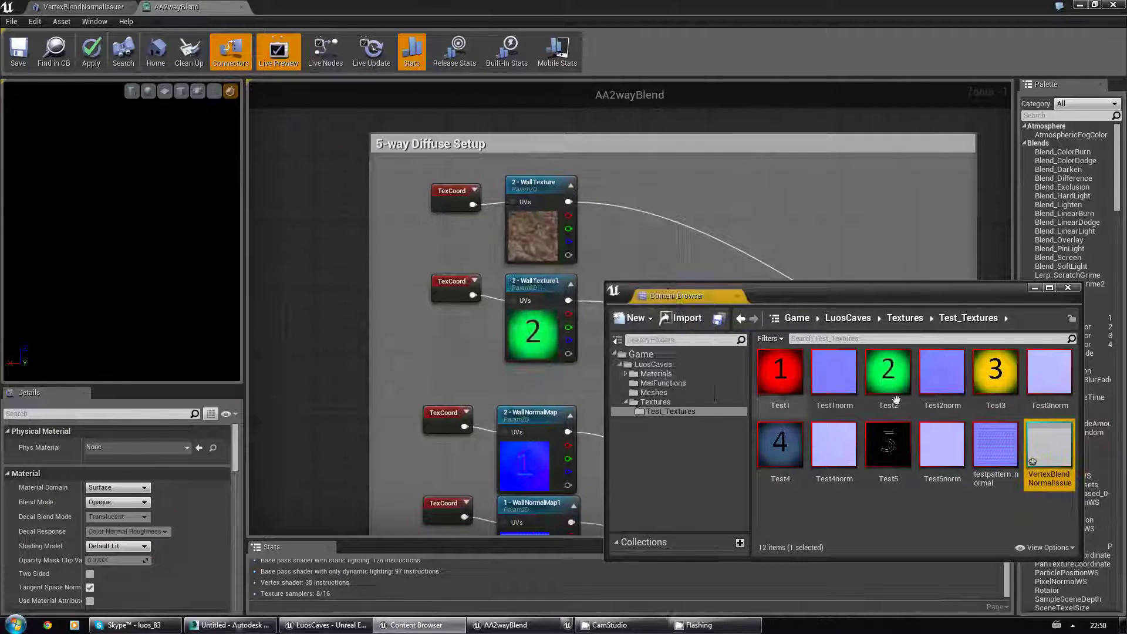
Return to the VertexBlendNormalIssue mesh preview, frame the plane and examine its normal-map shading while moving the light
click(97, 7)
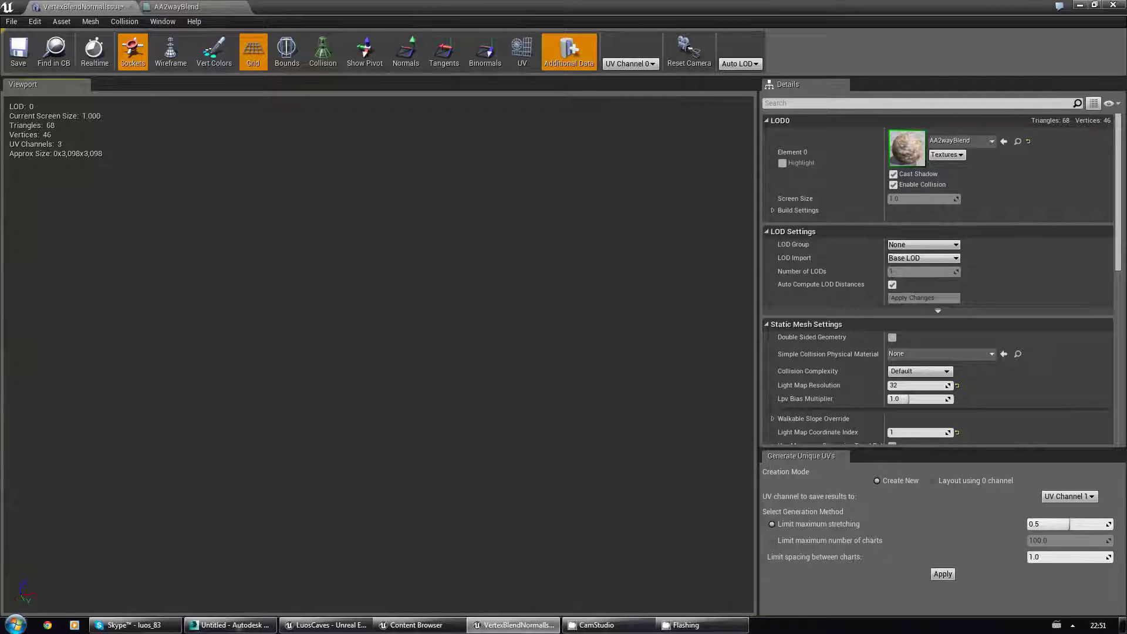
key(f)
mouse_move(473, 359)
right_down()
mouse_move(499, 359)
mouse_move(411, 364)
mouse_move(416, 352)
mouse_move(437, 383)
right_up()
key(l)
mouse_move(431, 378)
mouse_down()
mouse_move(458, 378)
mouse_move(411, 378)
mouse_move(458, 378)
mouse_move(411, 378)
mouse_move(434, 378)
mouse_up()
mouse_move(430, 378)
right_down()
mouse_move(431, 317)
mouse_move(431, 378)
right_up()
key(l)
mouse_move(431, 378)
mouse_down()
mouse_move(458, 378)
mouse_move(411, 378)
mouse_up()
drag(479, 331, 478, 325)
Switch back to 3ds Max and open the selected plane's UV layout in a new Unwrap UVW modifier
click(229, 625)
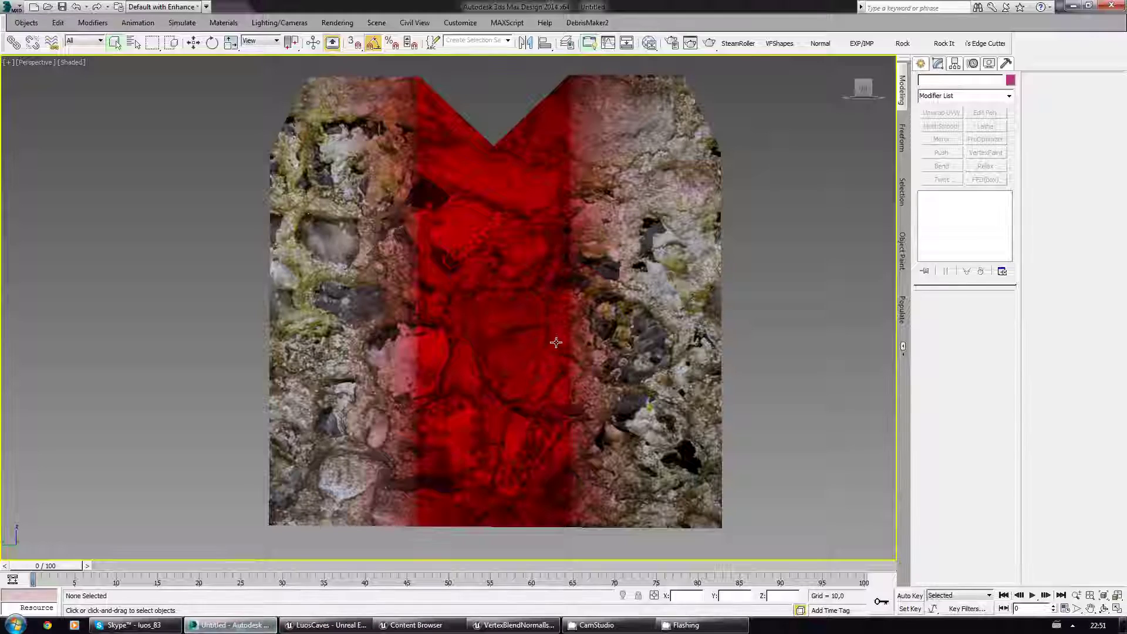
click(556, 342)
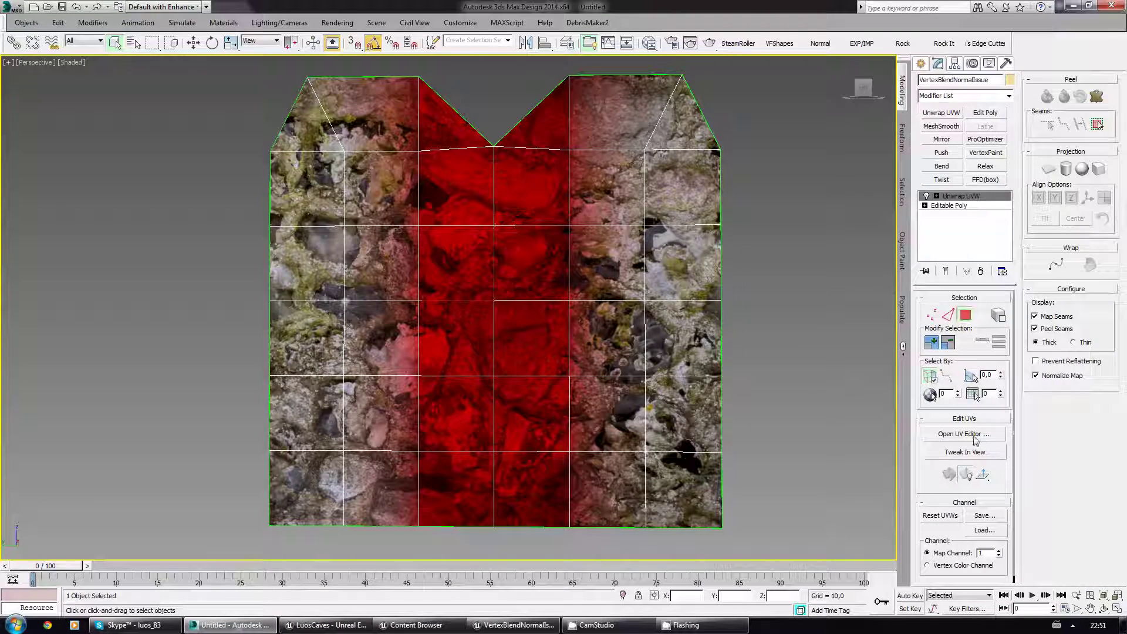
click(964, 434)
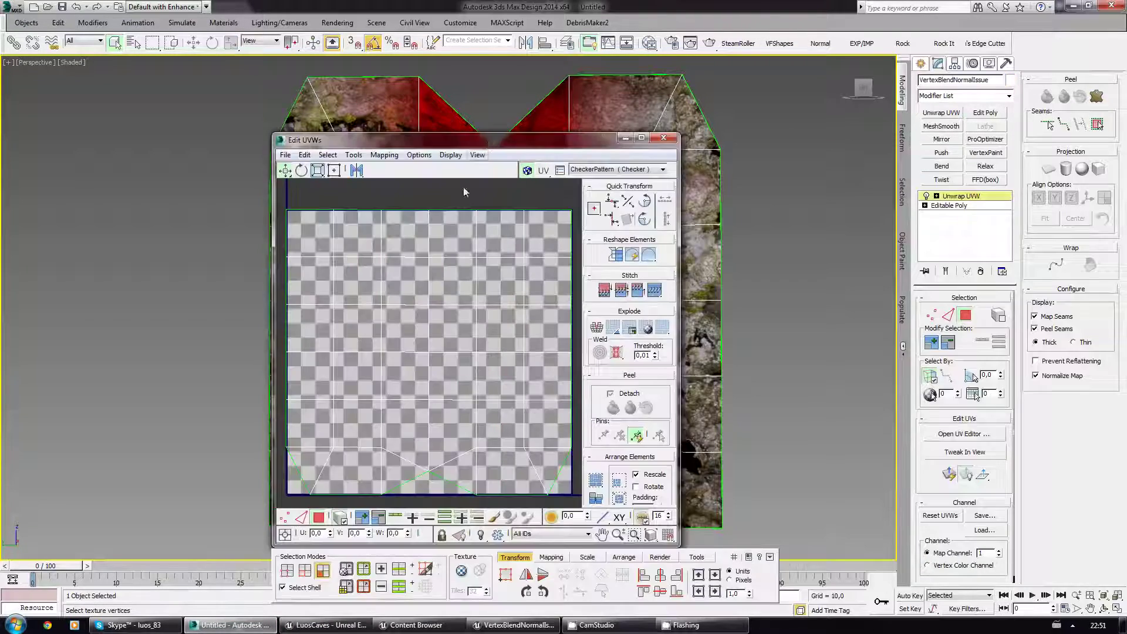
scroll(443, 321, down, 5)
key(ctrl+a)
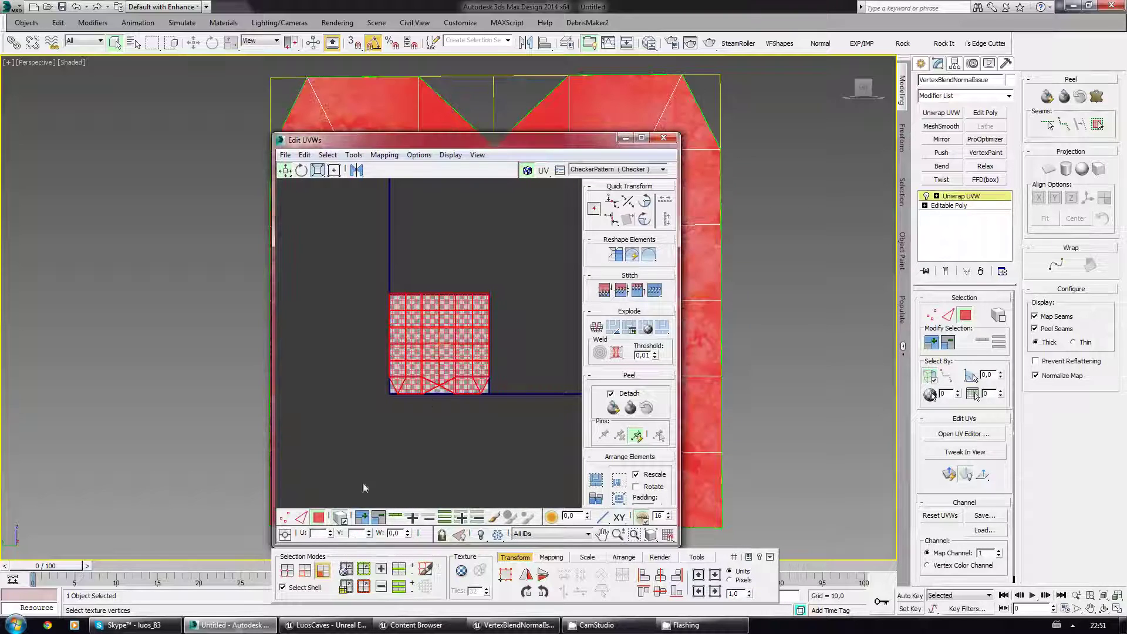
Detach the left half of the UV layout, offset it to the left and rotate it 180 degrees
click(342, 519)
click(364, 298)
drag(434, 417, 434, 418)
scroll(434, 328, up, 2)
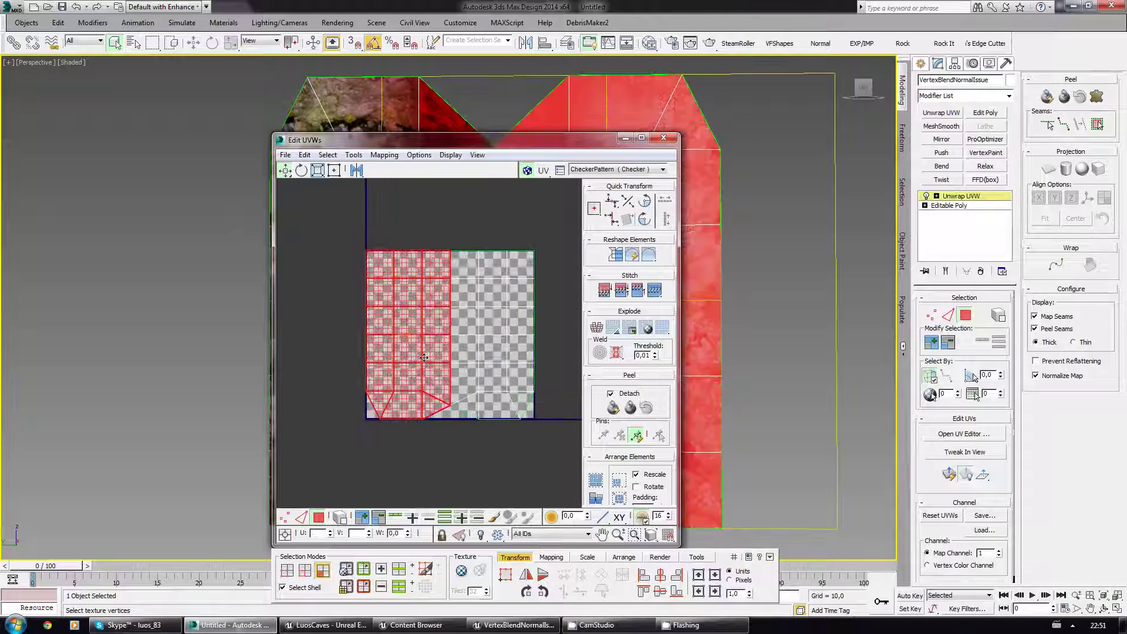
drag(433, 317, 385, 321)
click(646, 220)
click(645, 220)
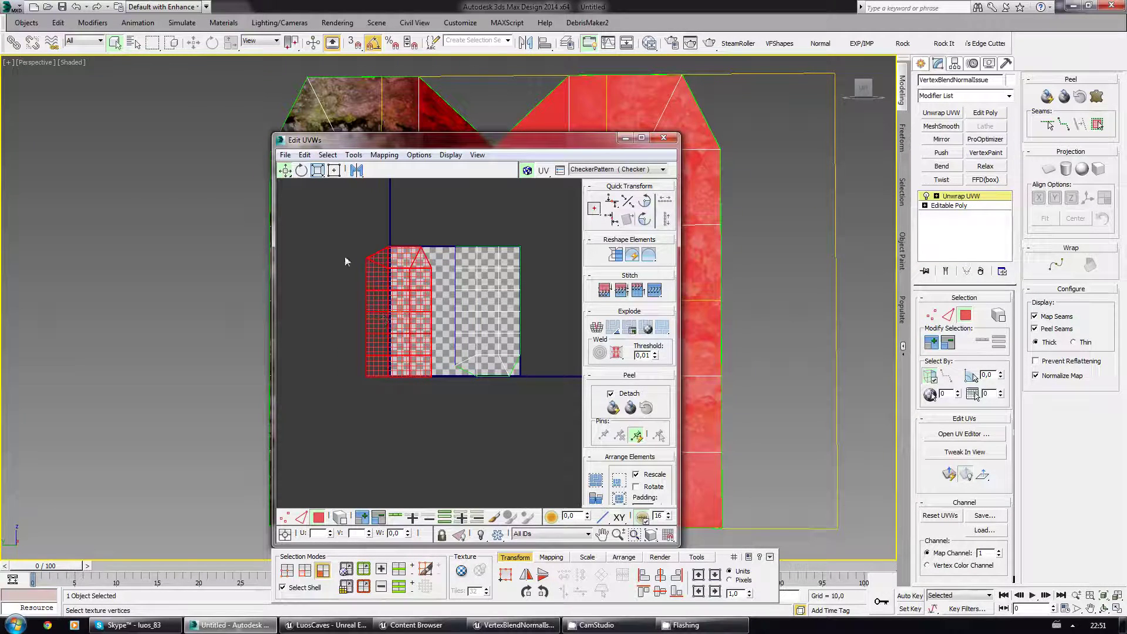
Separate the upper halves of both UV shells, placing them above the lower halves and rotating them 180 degrees
click(338, 241)
drag(338, 243, 562, 304)
middle_drag(451, 345, 454, 419)
drag(476, 376, 474, 321)
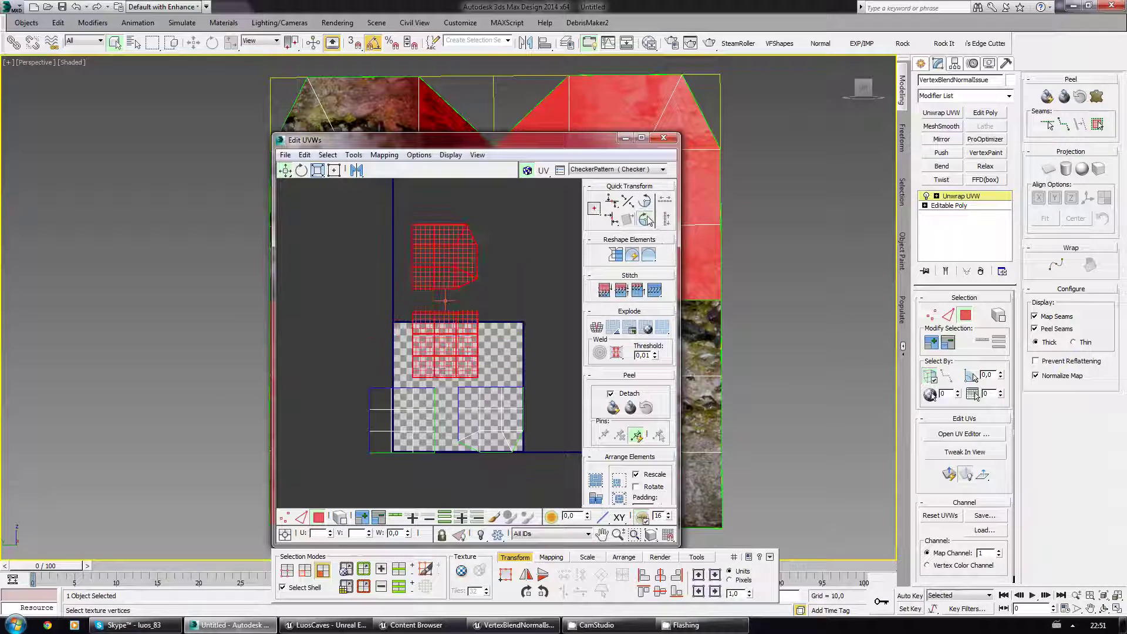
click(378, 216)
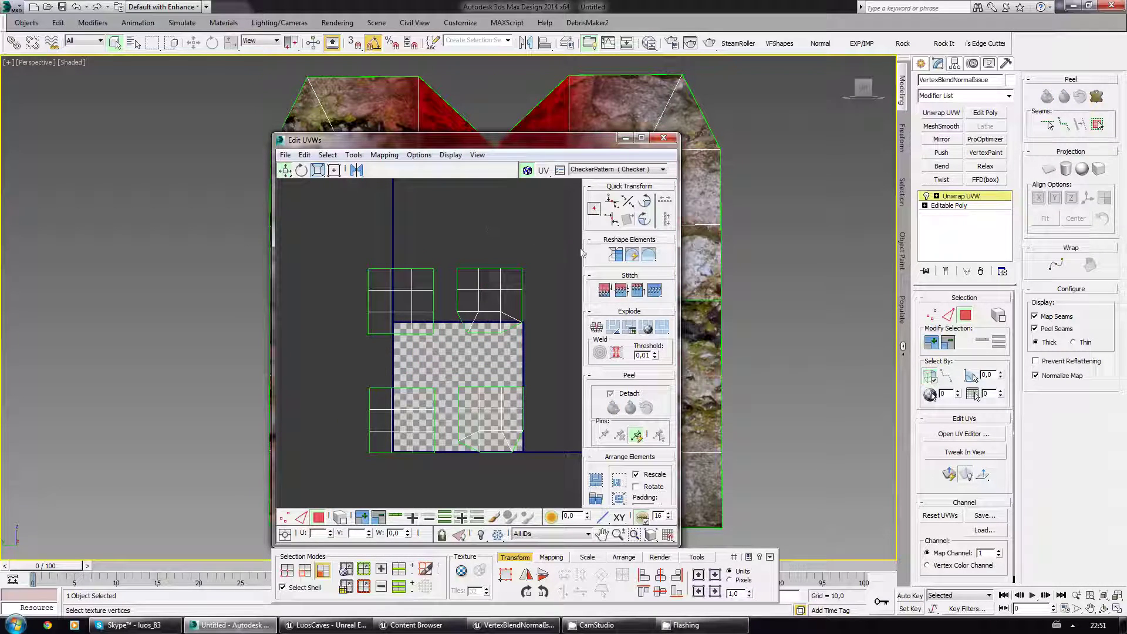
Close the UV editor and collapse the Unwrap UVW modifier into the plane's Editable Poly
click(663, 138)
right_click(966, 195)
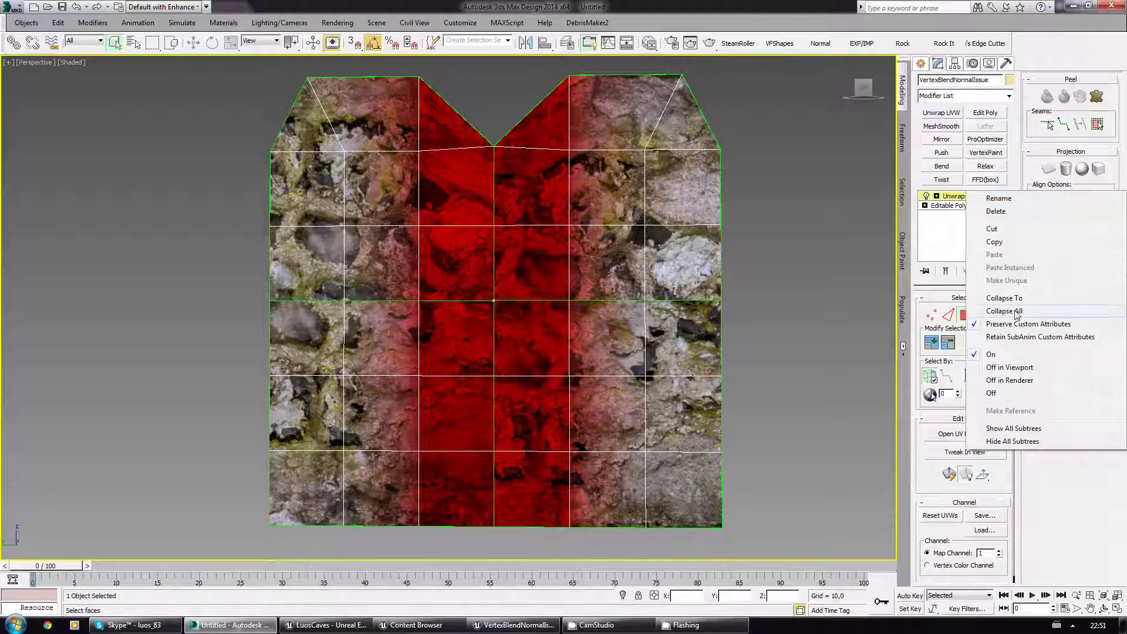
click(1004, 311)
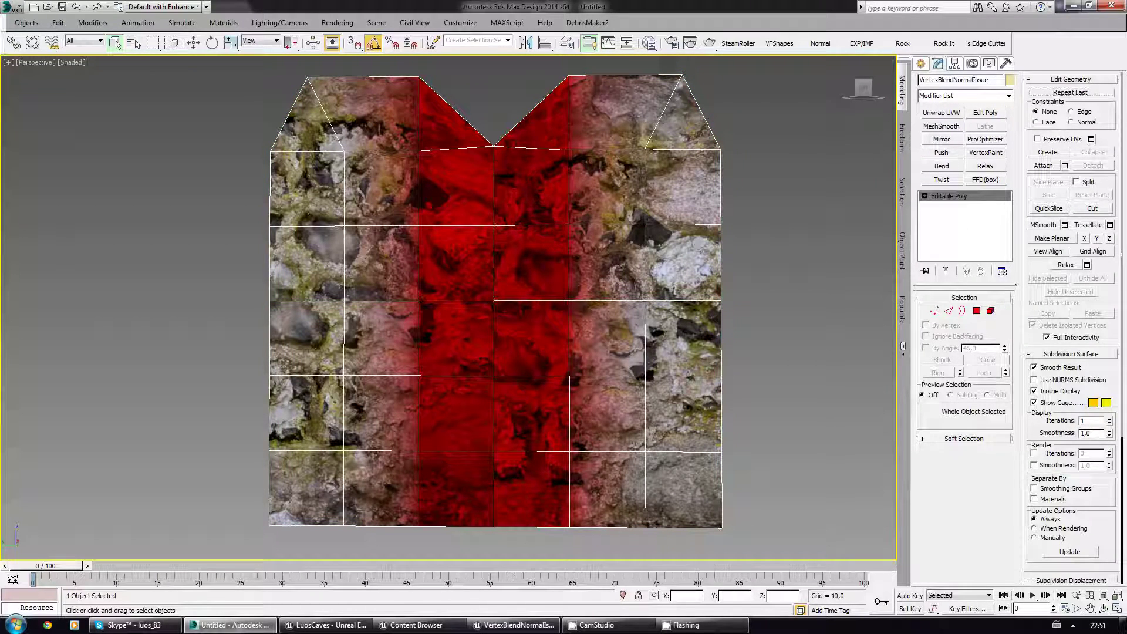
Batch export the selected plane as FBX with smoothing groups, tangents and binormals, and triangulation included
click(620, 358)
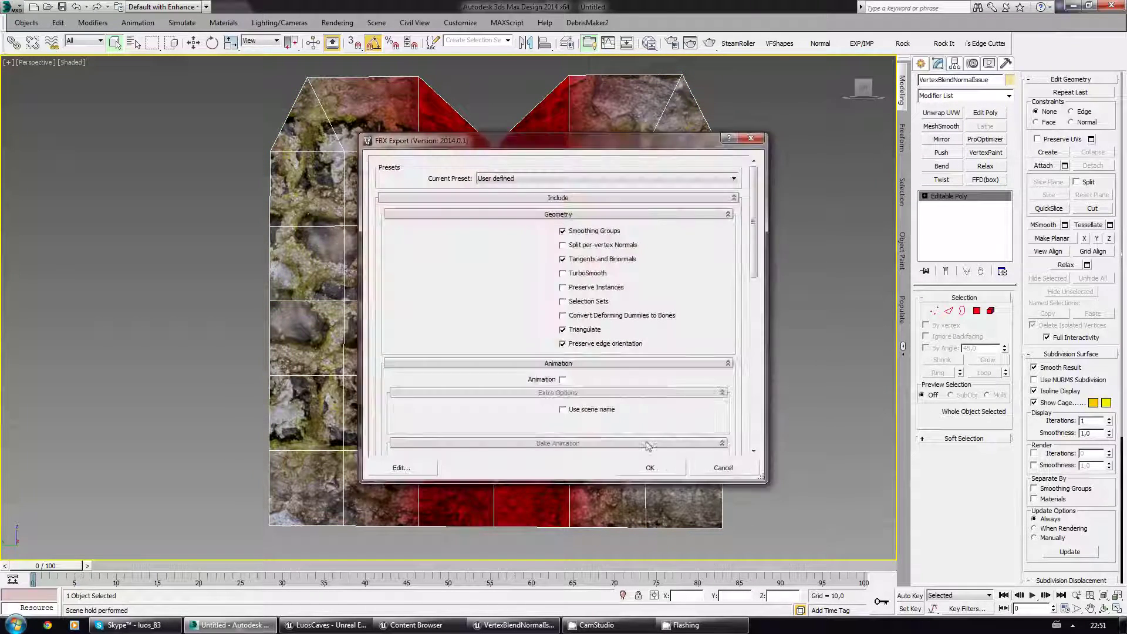
click(649, 468)
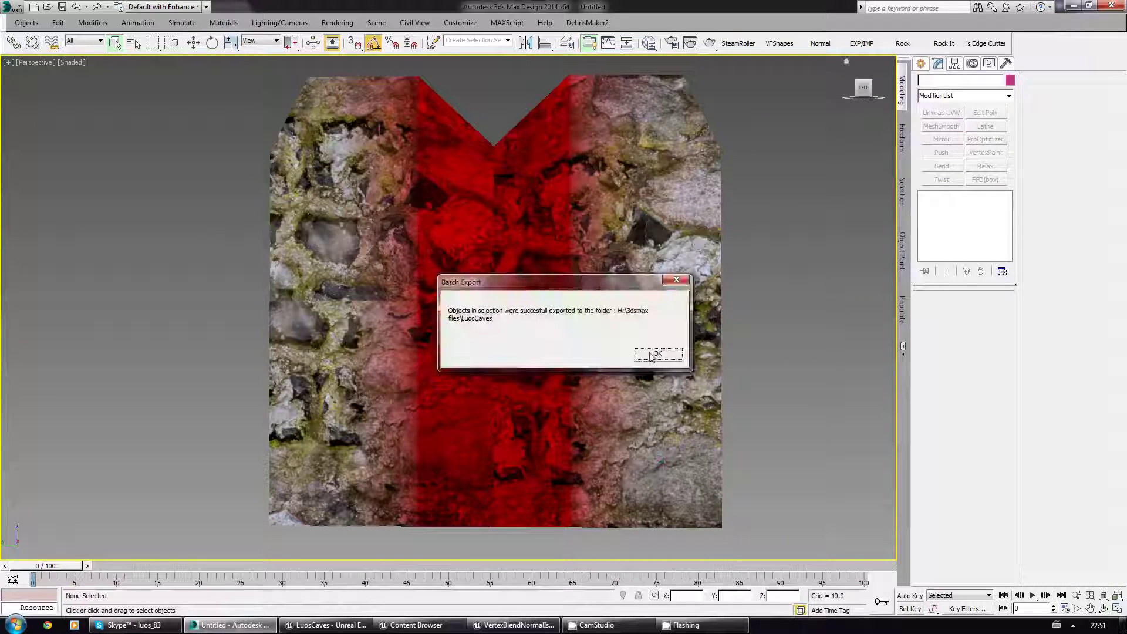
click(652, 354)
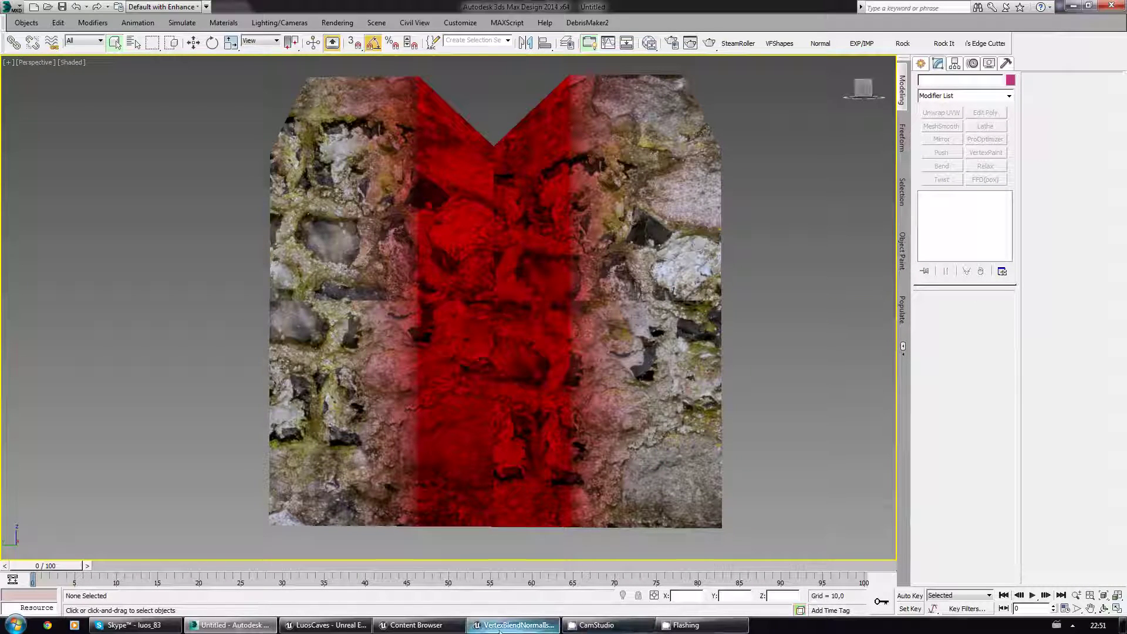
Switch to Unreal and import the updated VertexBlendNormalIssue mesh into Test_Textures again with Import Normals and Tangents, then close the Content Browser
mouse_move(337, 632)
click(546, 568)
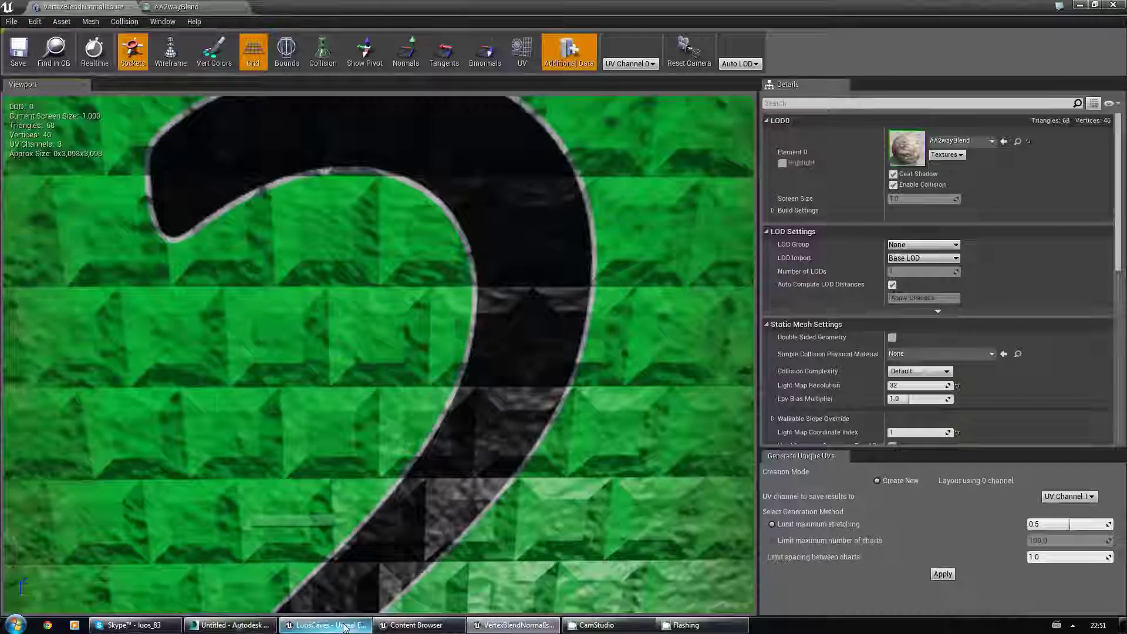
click(413, 625)
click(686, 318)
double_click(319, 142)
click(540, 334)
click(590, 380)
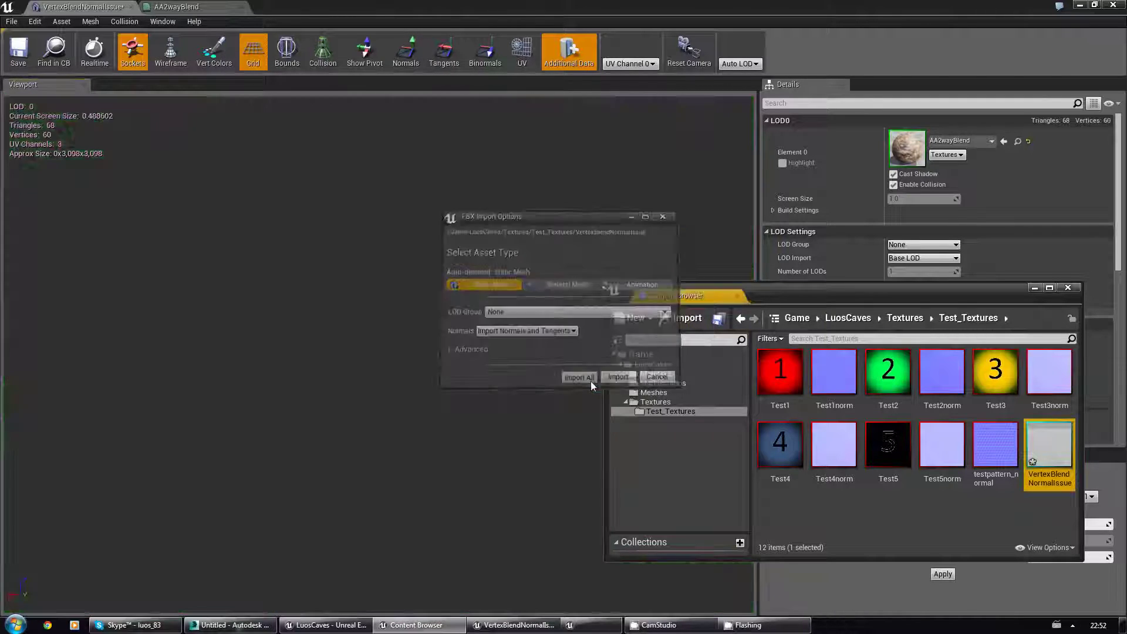
click(1074, 291)
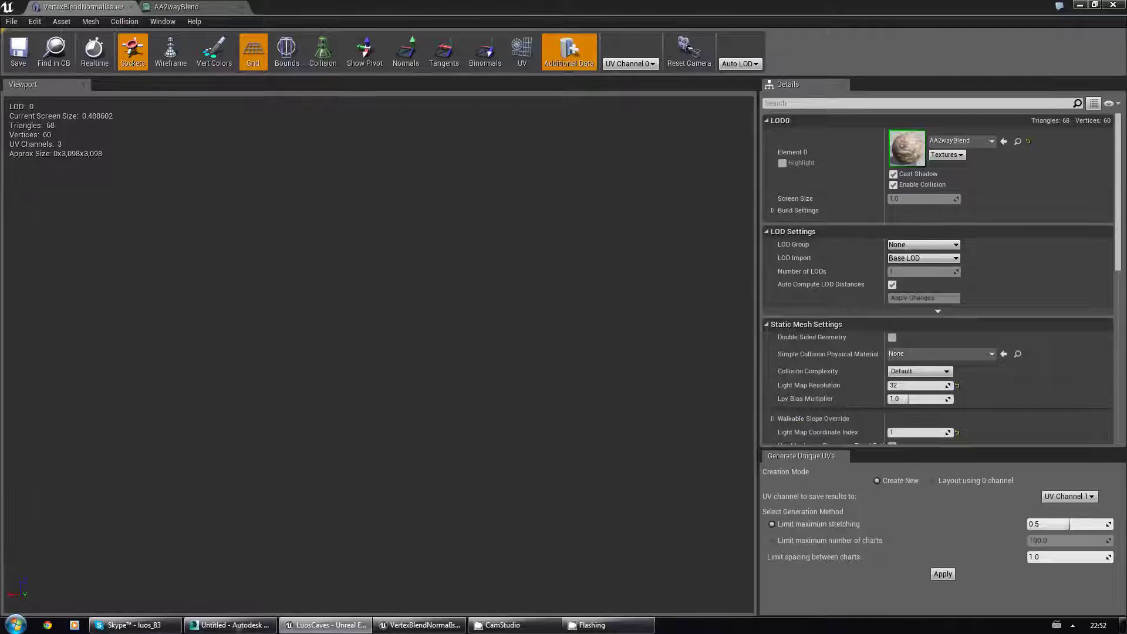
Bring the reimported plane into view in the mesh preview and examine its normal-map shading up close, from the blend edges to the number 2
drag(470, 235, 422, 211)
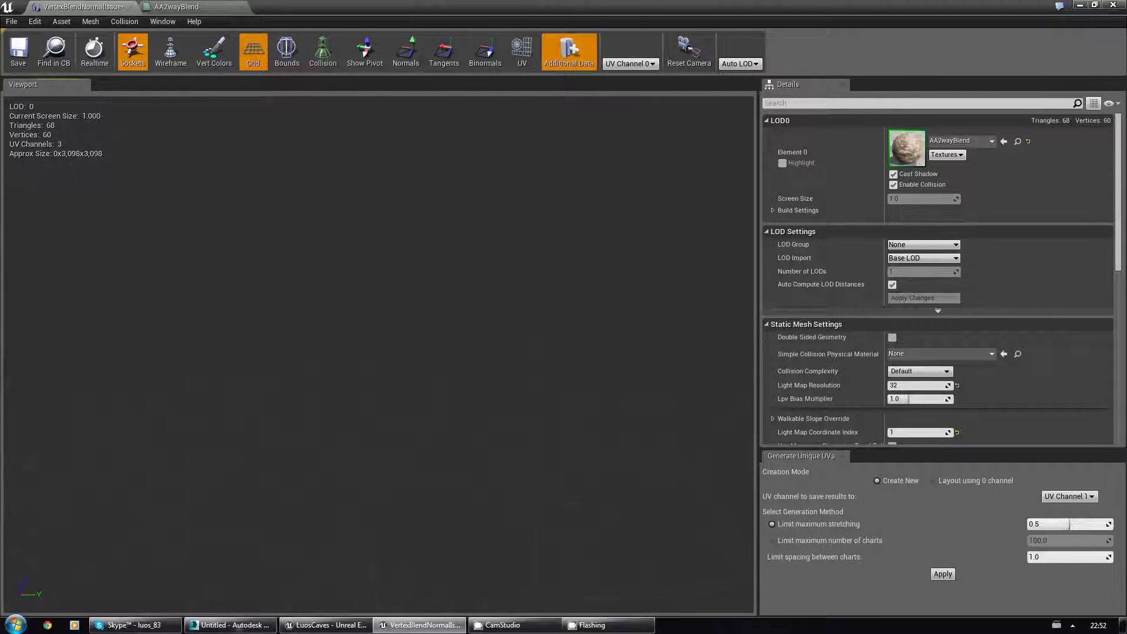
right_drag(375, 352, 381, 314)
drag(153, 323, 346, 348)
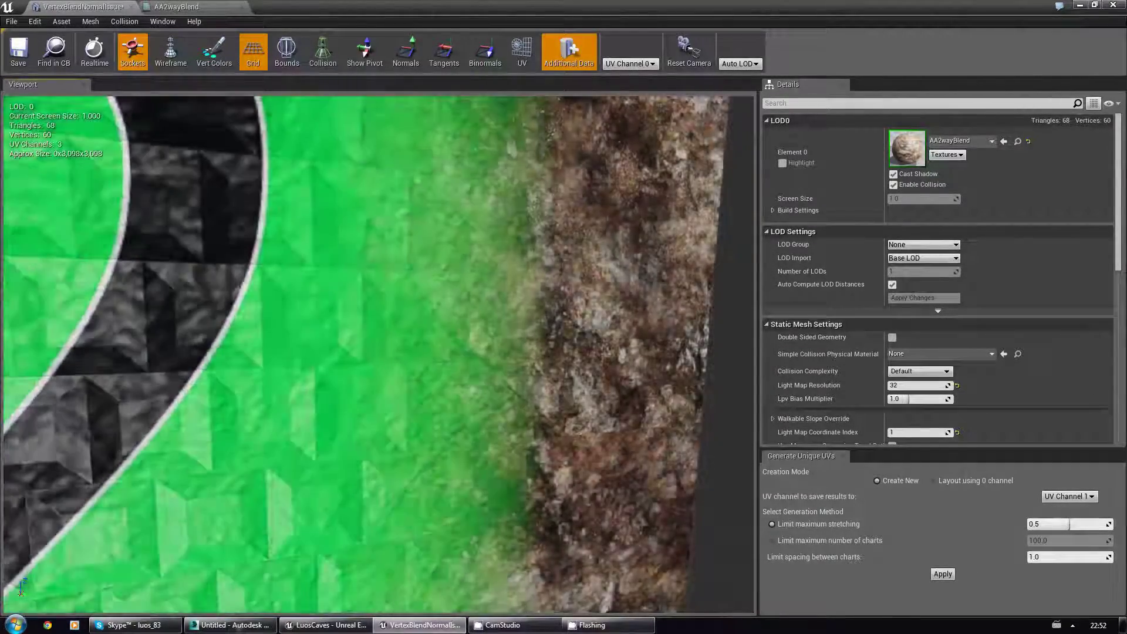
mouse_move(317, 351)
mouse_down()
mouse_move(302, 353)
mouse_move(341, 352)
mouse_move(364, 335)
mouse_move(352, 364)
mouse_move(381, 346)
mouse_move(370, 329)
mouse_move(375, 353)
mouse_up()
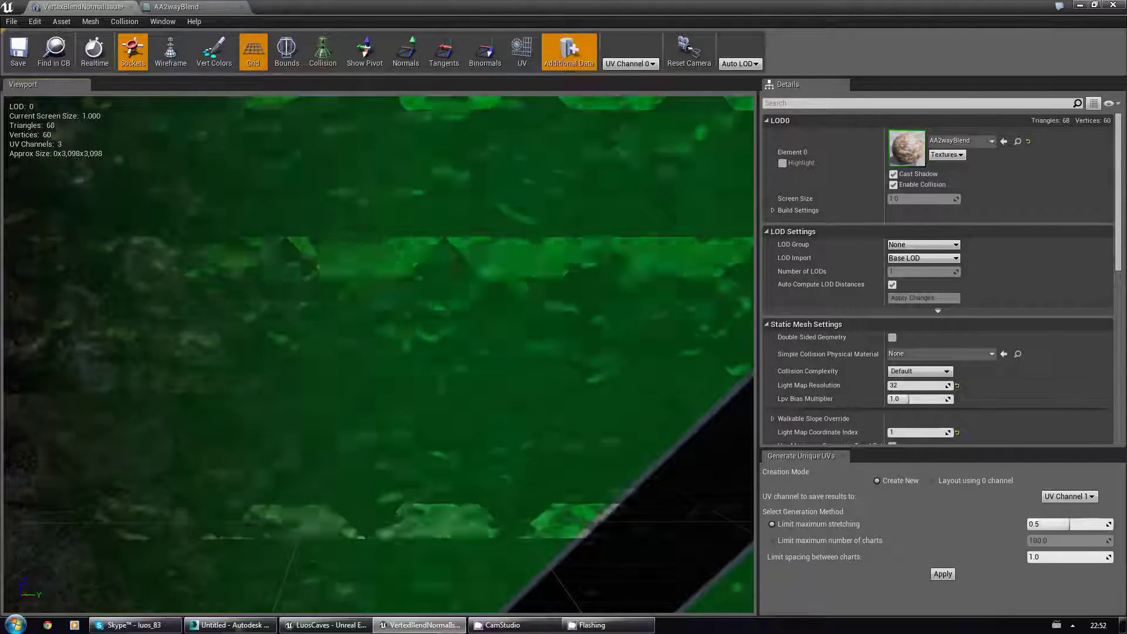
drag(375, 352, 341, 352)
middle_drag(376, 352, 411, 281)
mouse_move(322, 382)
middle_down()
mouse_move(358, 347)
mouse_move(300, 494)
middle_up()
scroll(323, 383, up, 5)
drag(322, 382, 353, 383)
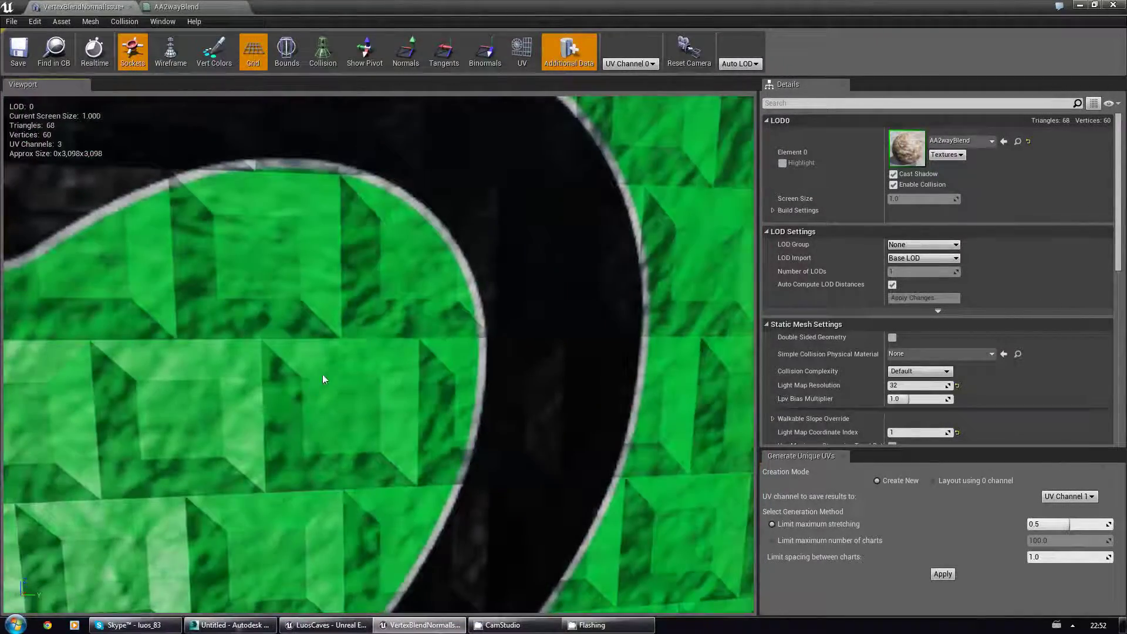
Compare the normal-map shading on the upper and lower halves of the plane while changing the light direction
mouse_move(323, 374)
middle_down()
mouse_move(293, 353)
mouse_move(305, 411)
mouse_move(329, 446)
mouse_move(317, 375)
middle_up()
mouse_move(322, 380)
mouse_down()
mouse_move(375, 380)
mouse_move(329, 380)
mouse_move(346, 380)
mouse_move(338, 352)
mouse_move(346, 381)
mouse_move(328, 381)
mouse_move(317, 434)
mouse_move(346, 380)
mouse_move(364, 380)
mouse_move(320, 381)
mouse_move(352, 380)
mouse_move(352, 352)
mouse_move(334, 352)
mouse_move(359, 352)
mouse_move(352, 380)
mouse_move(335, 380)
mouse_move(332, 423)
mouse_move(352, 432)
mouse_up()
drag(291, 347, 289, 344)
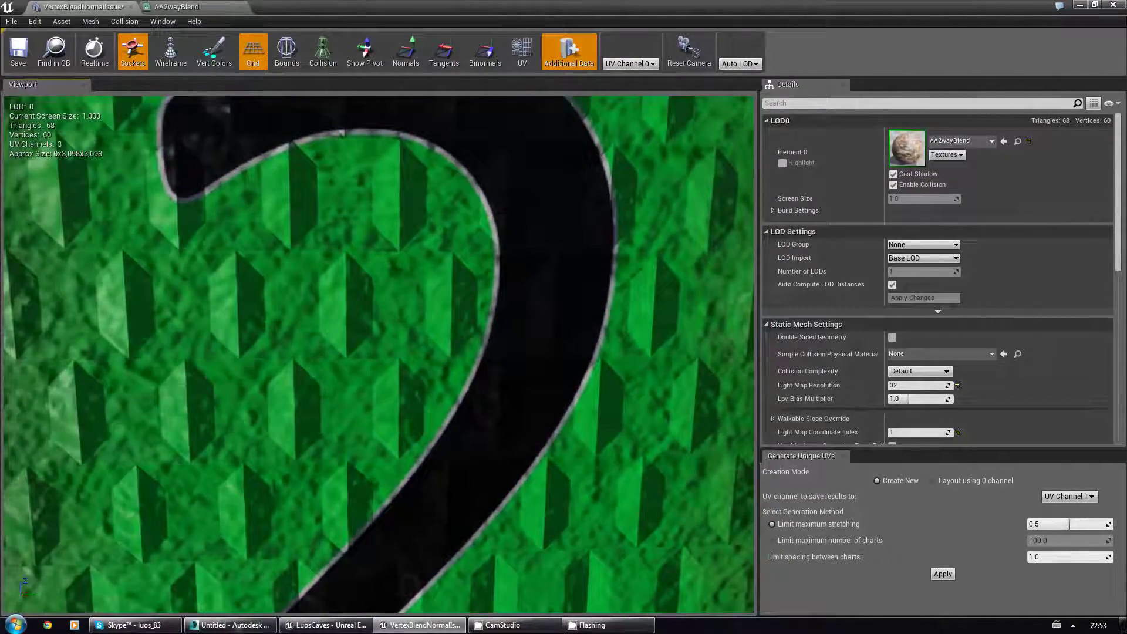
drag(323, 381, 326, 616)
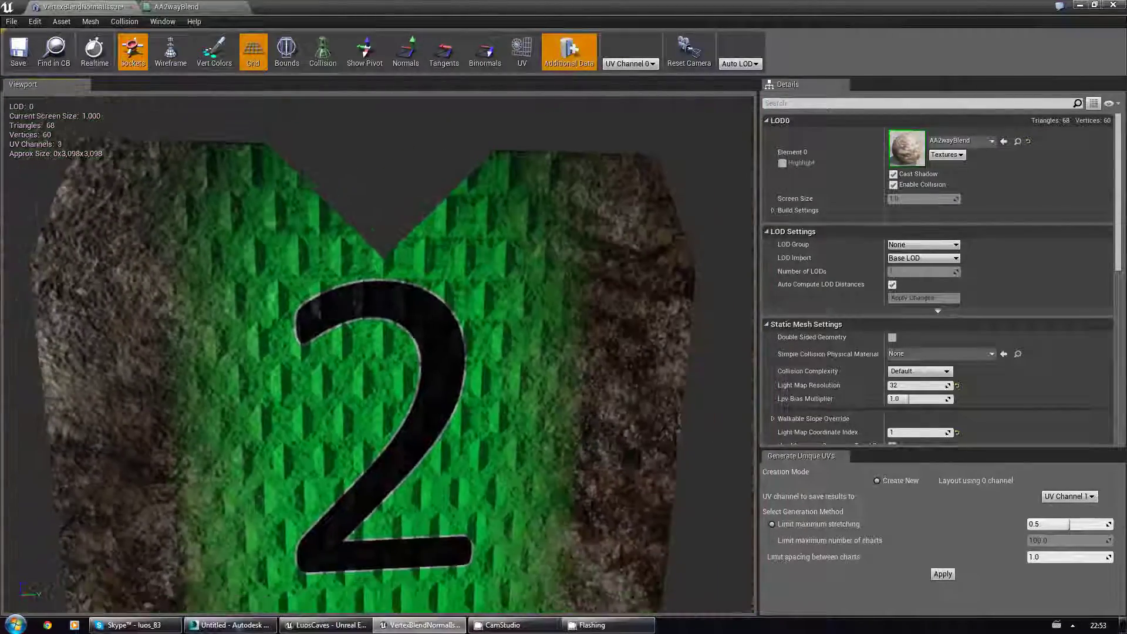
right_drag(352, 382, 346, 440)
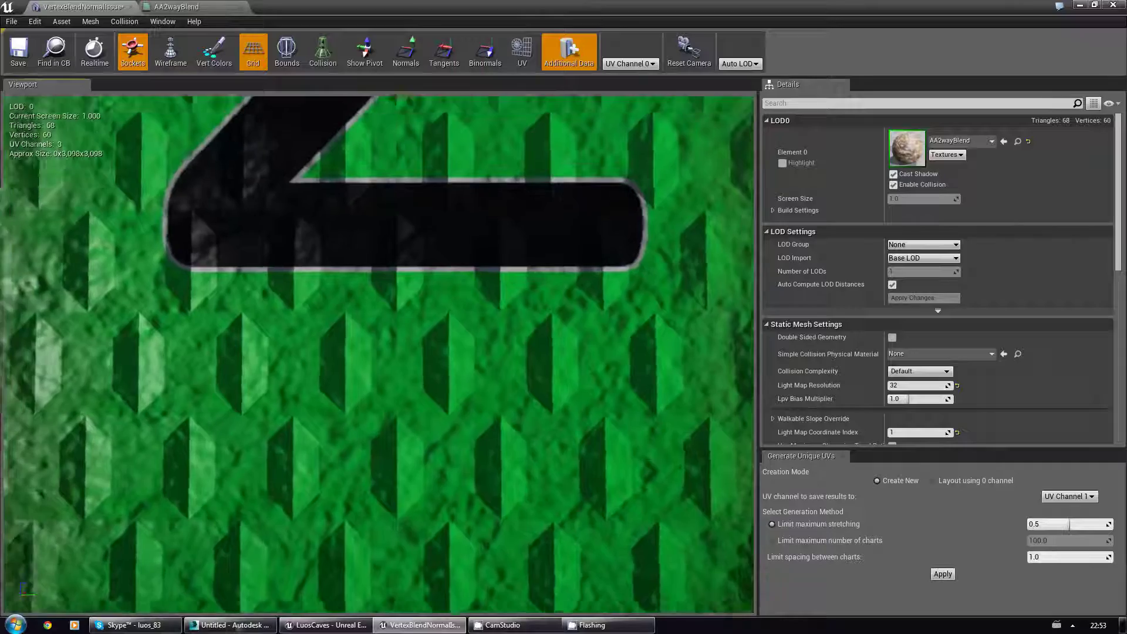
right_drag(376, 364, 372, 346)
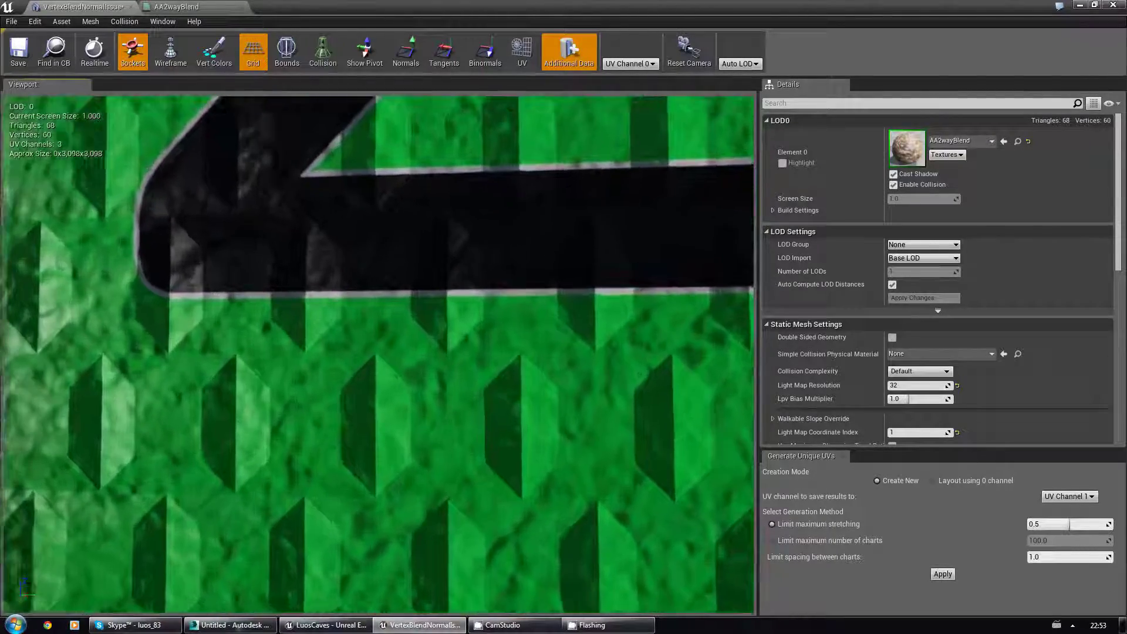
drag(376, 352, 402, 467)
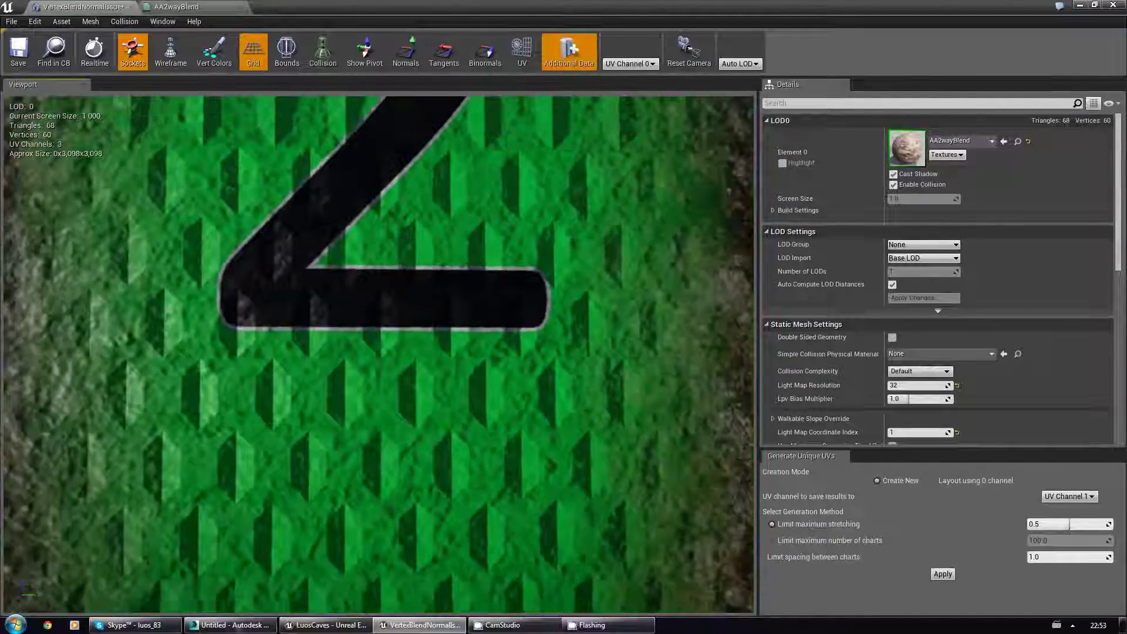
drag(283, 338, 279, 285)
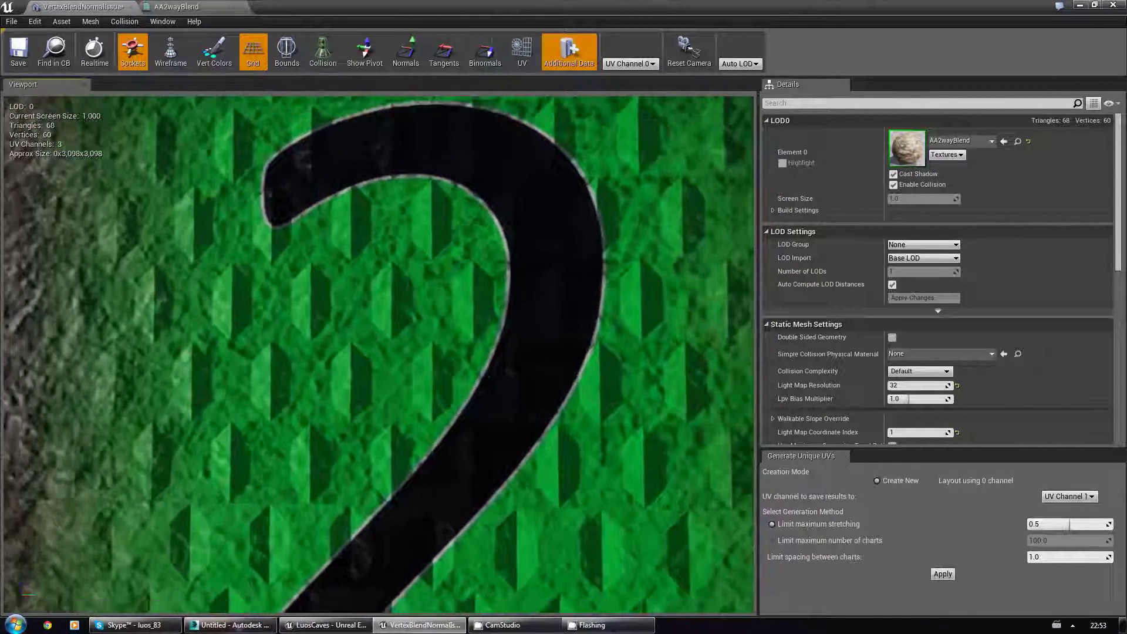
Switch back to 3ds Max and view the textured plane in the Perspective viewport
click(230, 625)
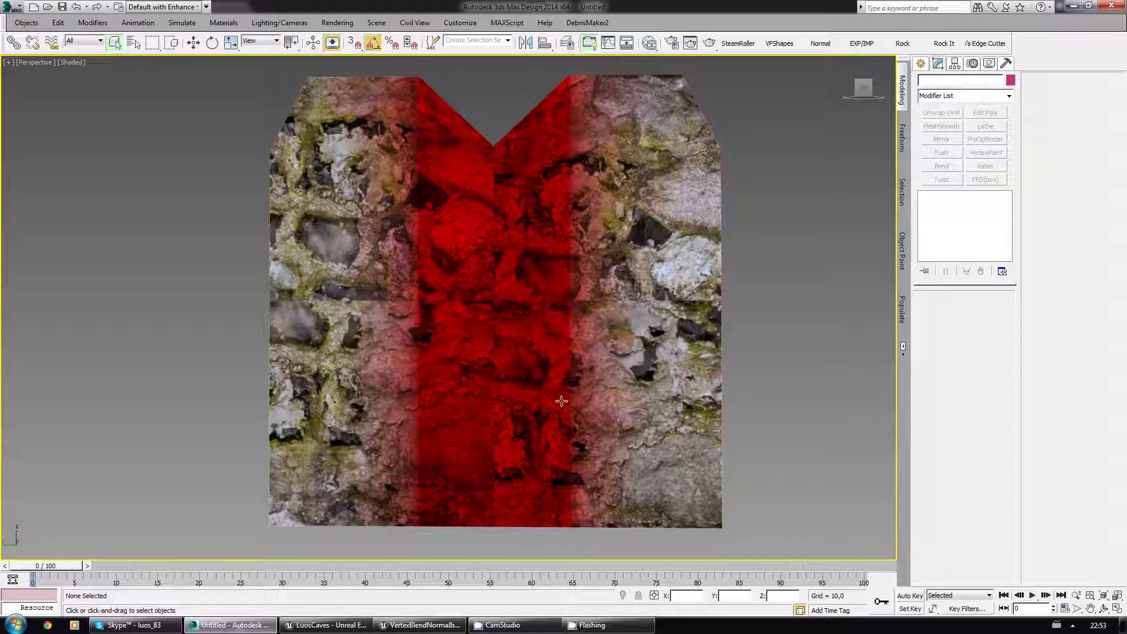
right_click(805, 392)
middle_drag(754, 391, 753, 412)
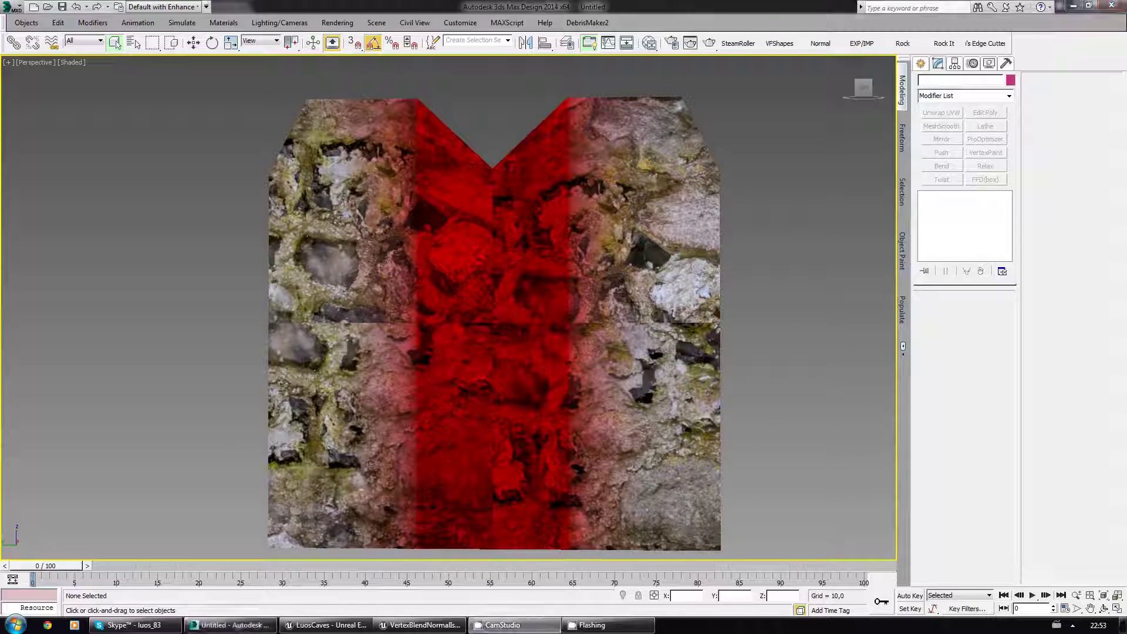